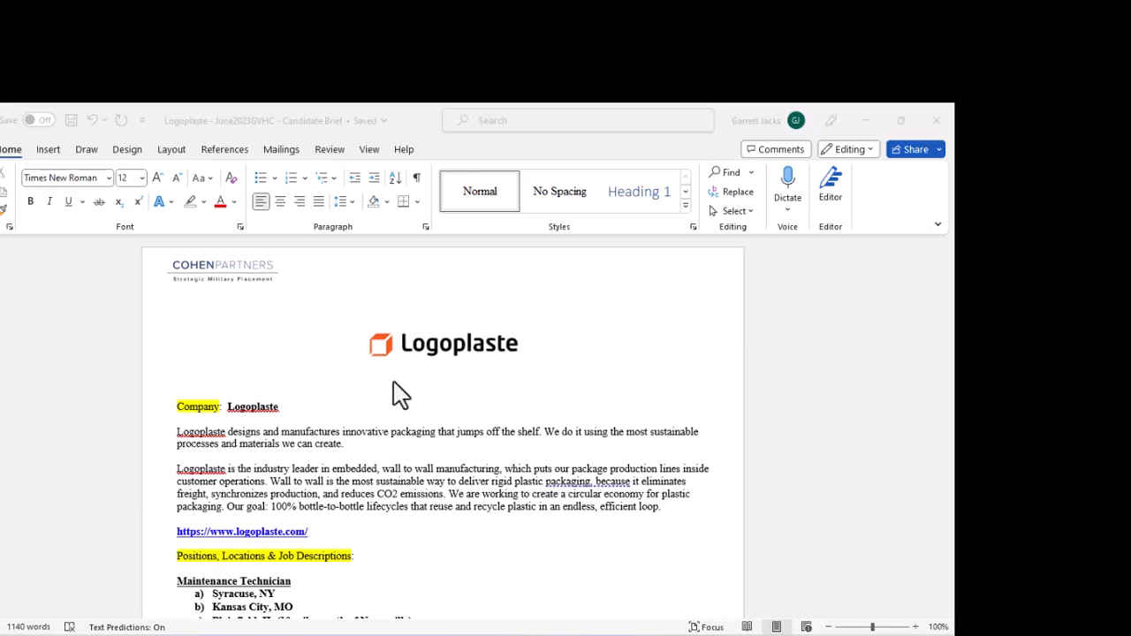
Review the company description, website link and Maintenance Technician locations in the finished Logoplaste candidate brief
scroll(397, 393, down, 1)
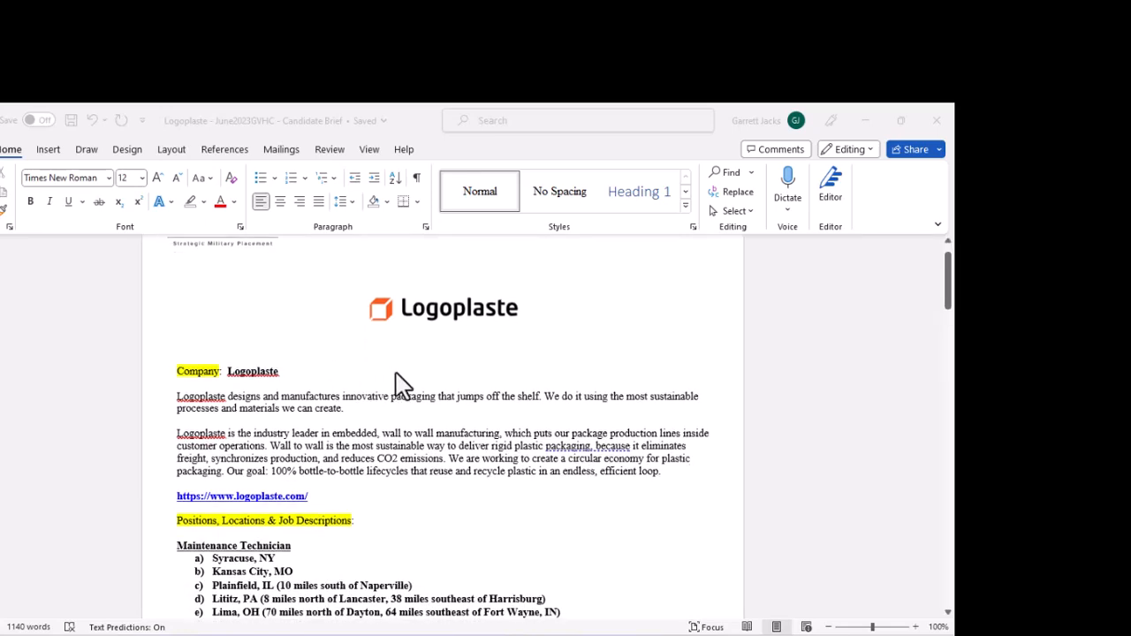
scroll(398, 384, down, 1)
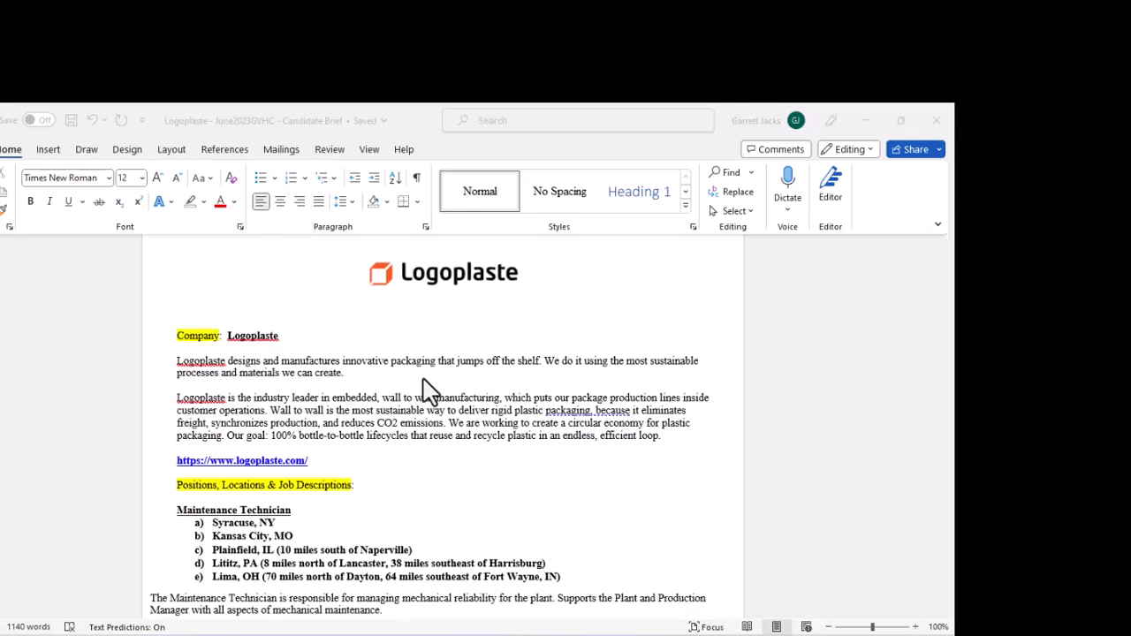
scroll(440, 399, down, 1)
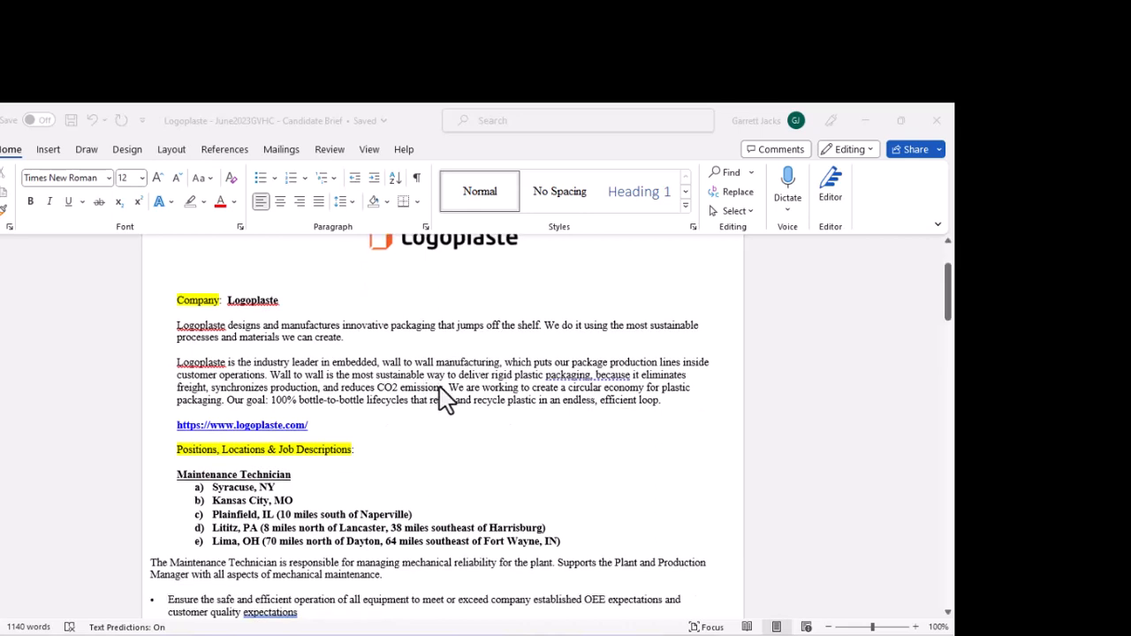
scroll(448, 405, down, 1)
scroll(449, 408, up, 2)
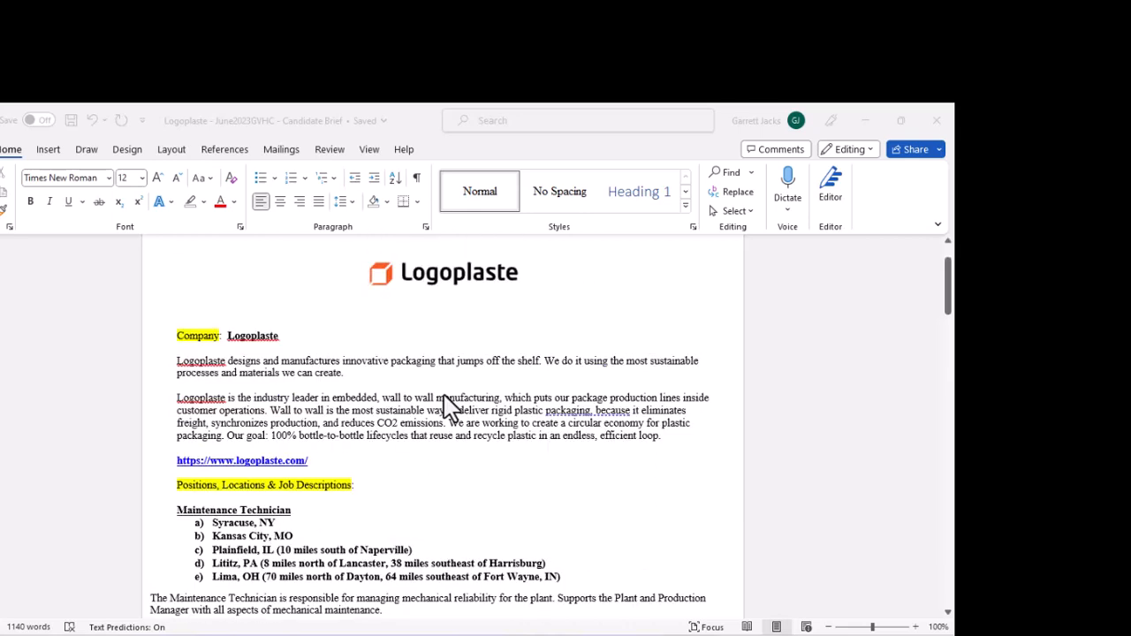
scroll(450, 407, down, 1)
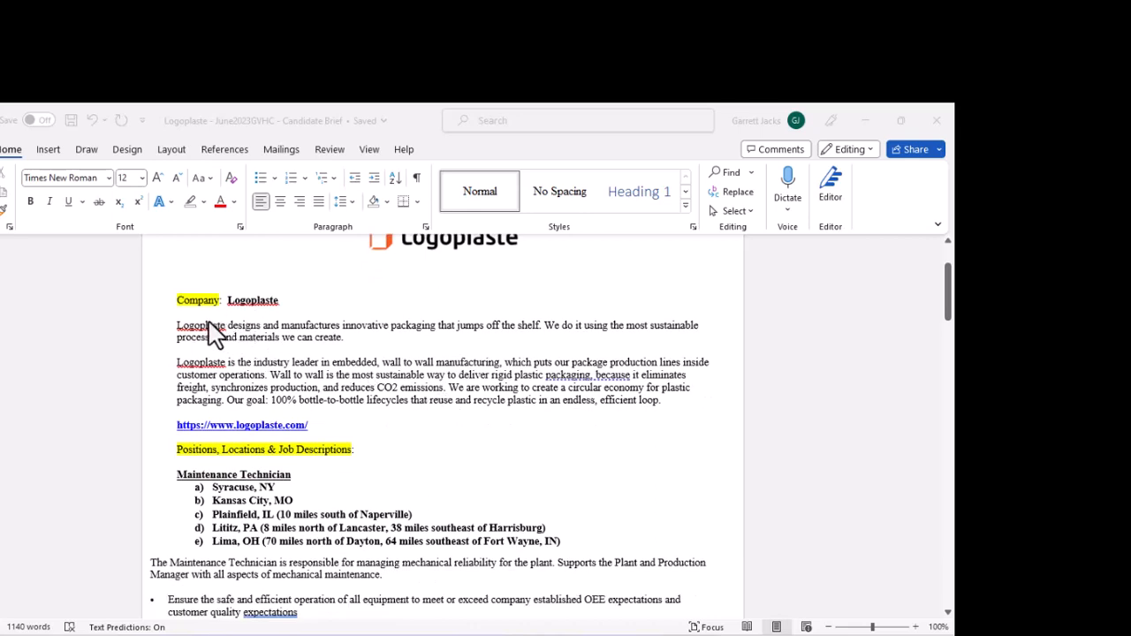
scroll(320, 396, down, 1)
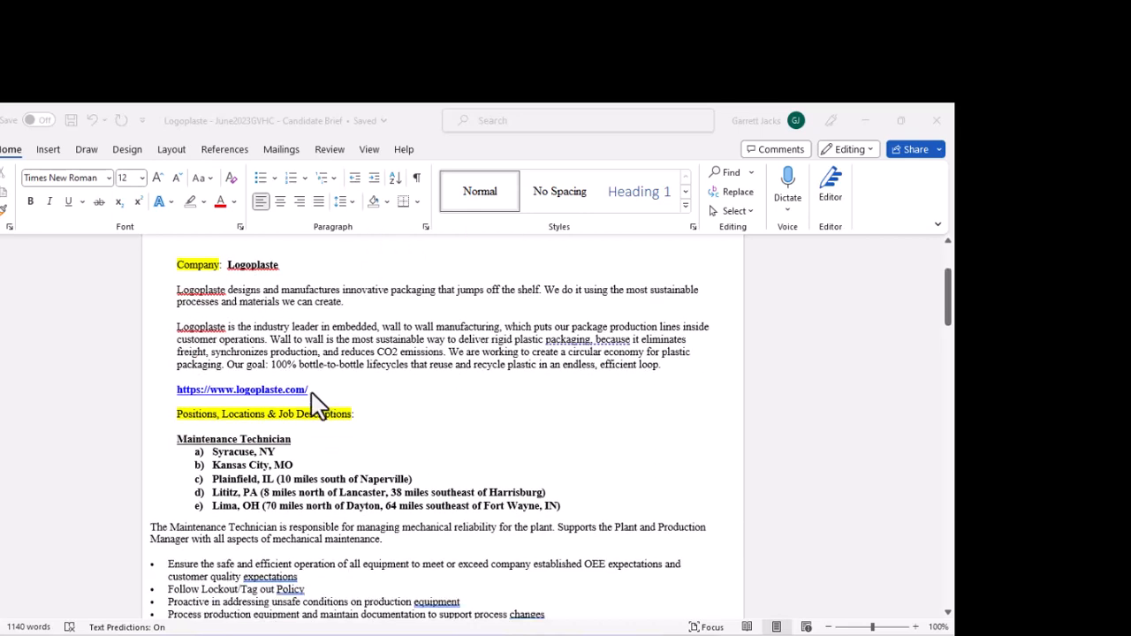
scroll(380, 393, down, 3)
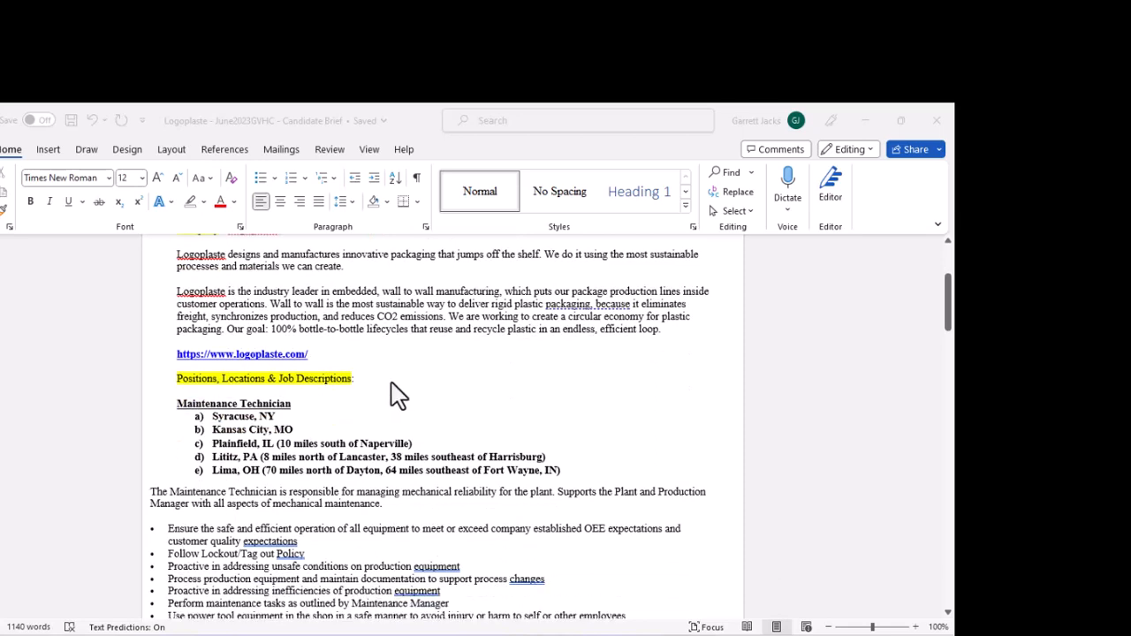
Read through the rest of the Logoplaste brief, covering the job descriptions, travel and daily schedule sections
scroll(439, 367, down, 1)
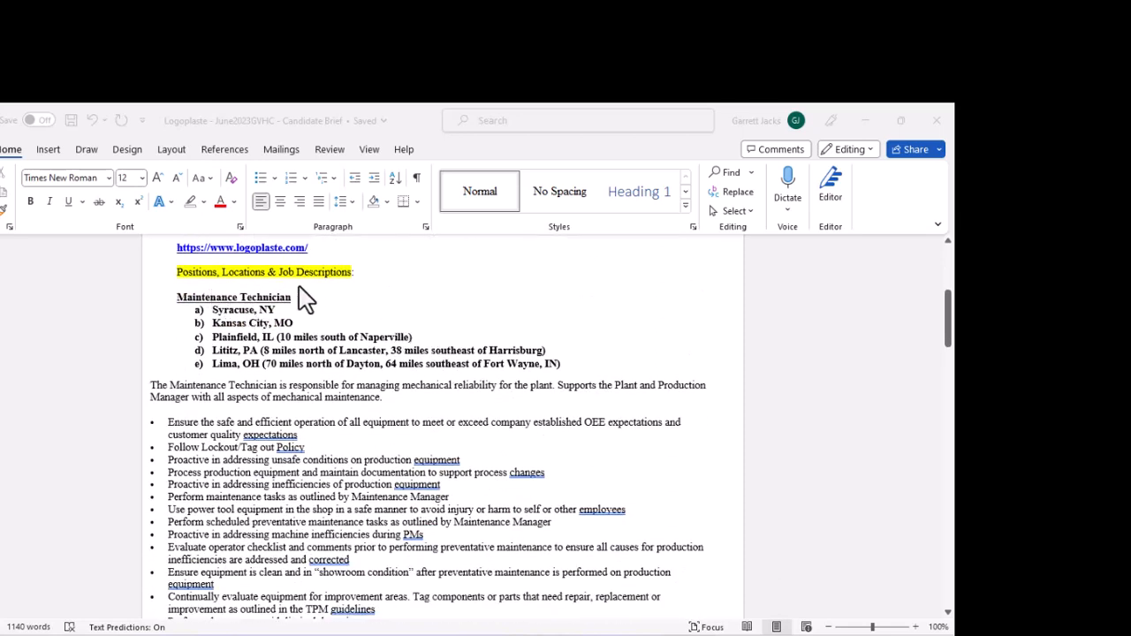
scroll(311, 334, down, 1)
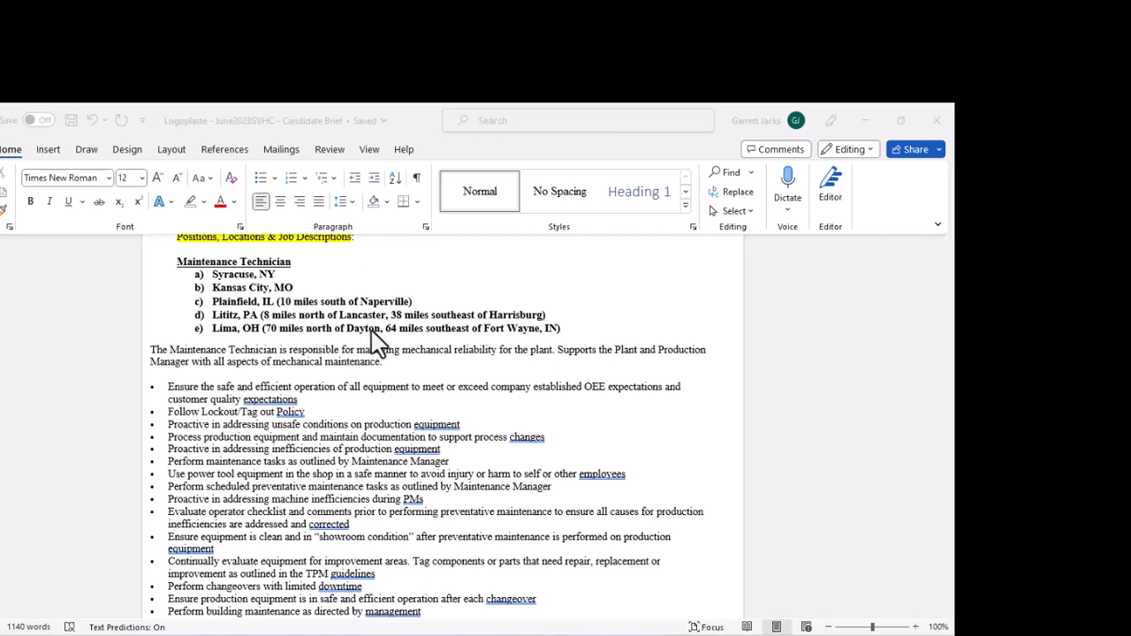
scroll(376, 340, down, 7)
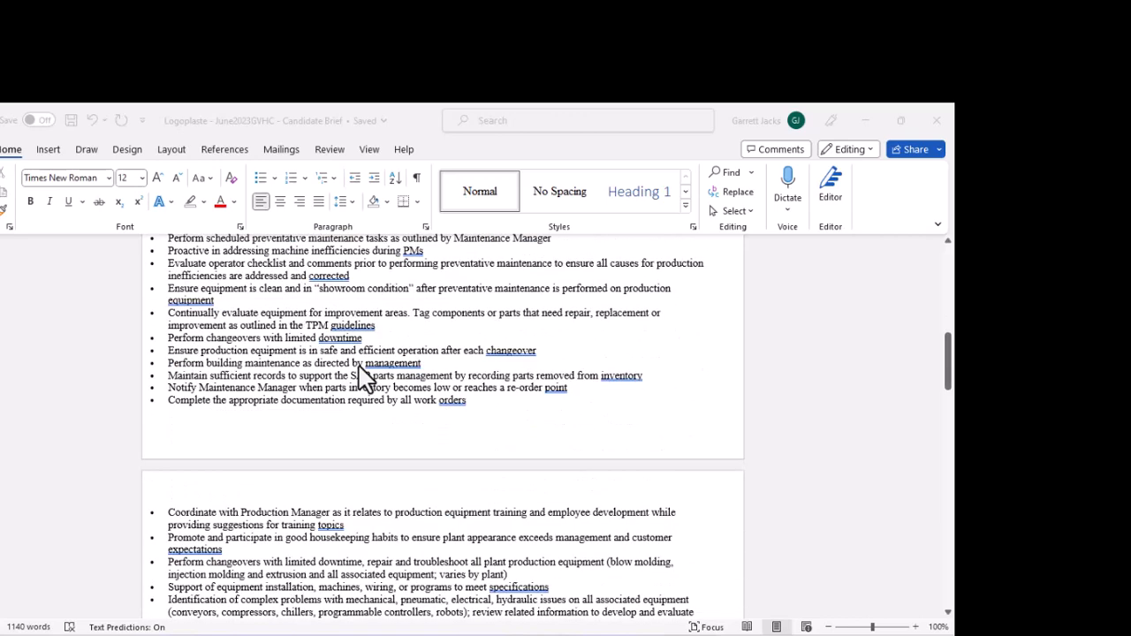
scroll(365, 378, down, 8)
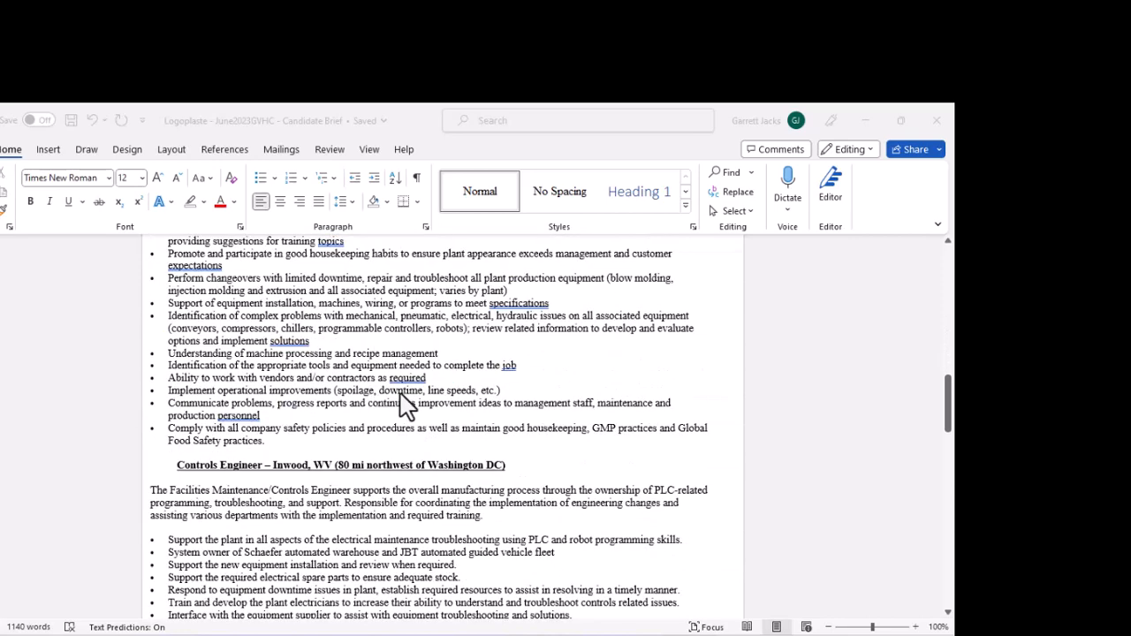
scroll(402, 404, down, 10)
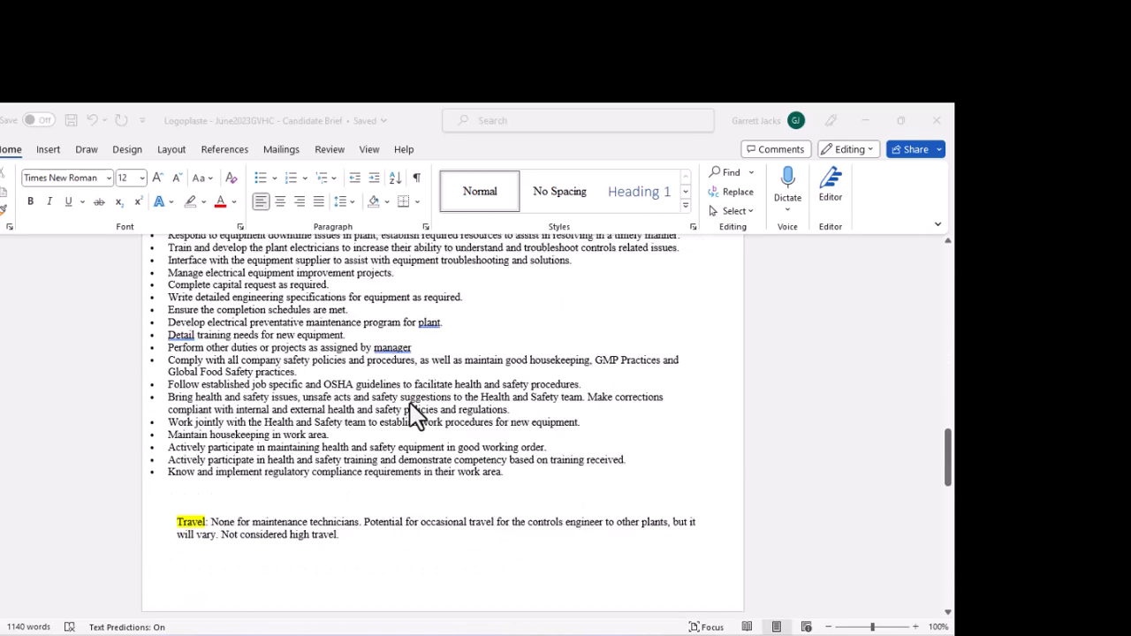
scroll(415, 416, down, 5)
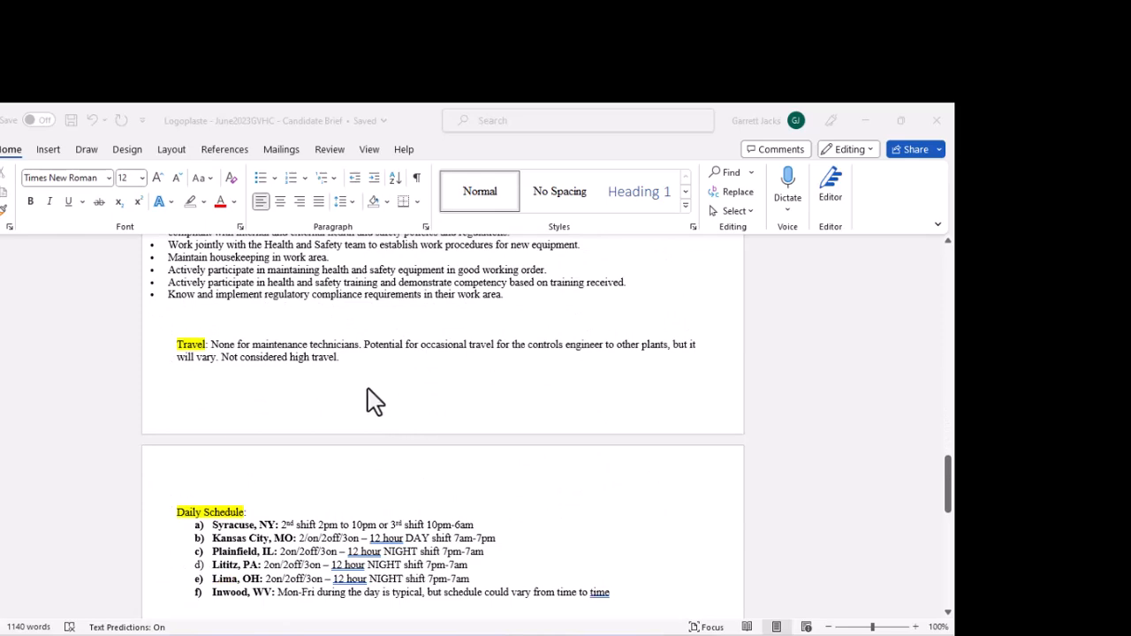
scroll(388, 400, down, 3)
scroll(392, 409, down, 4)
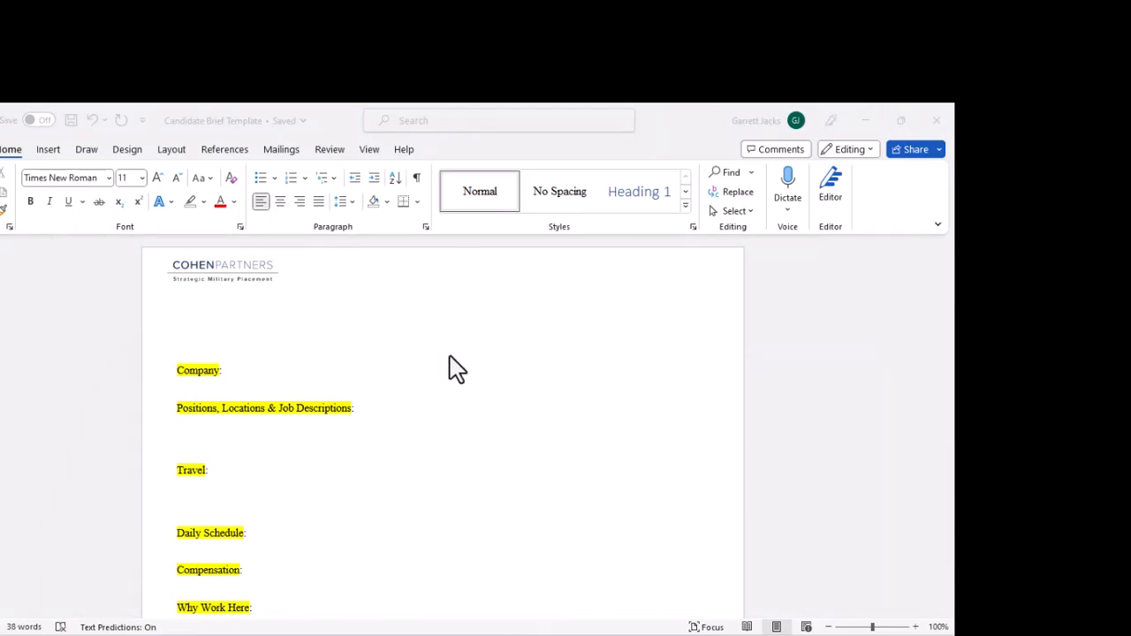
Examine the section headings and confidentiality note in the blank Candidate Brief Template
scroll(449, 362, down, 1)
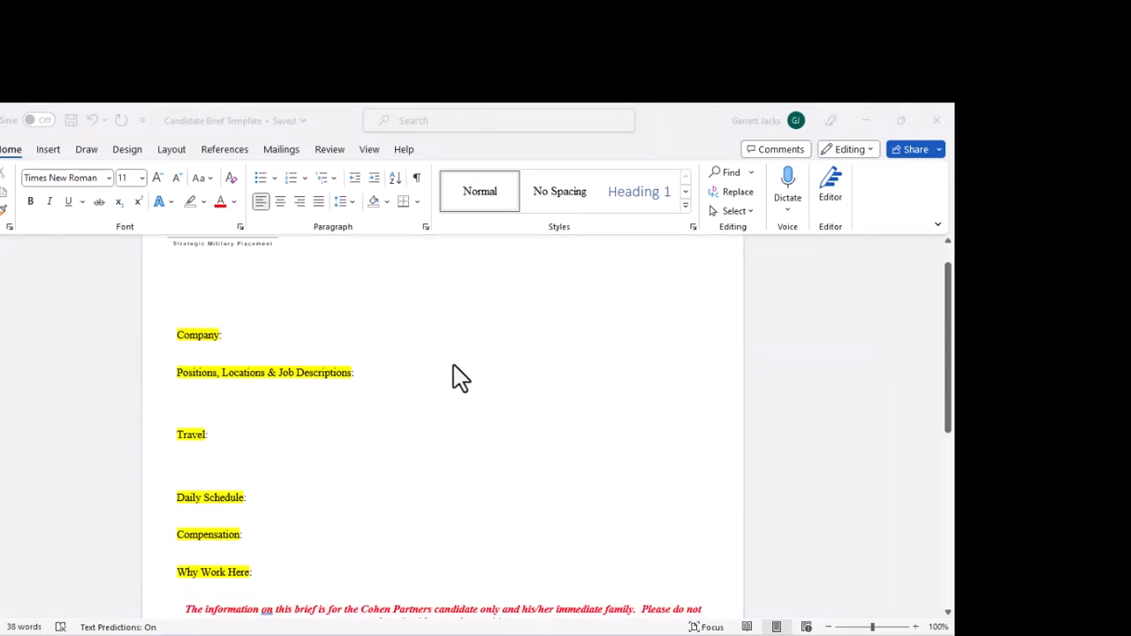
scroll(457, 367, down, 1)
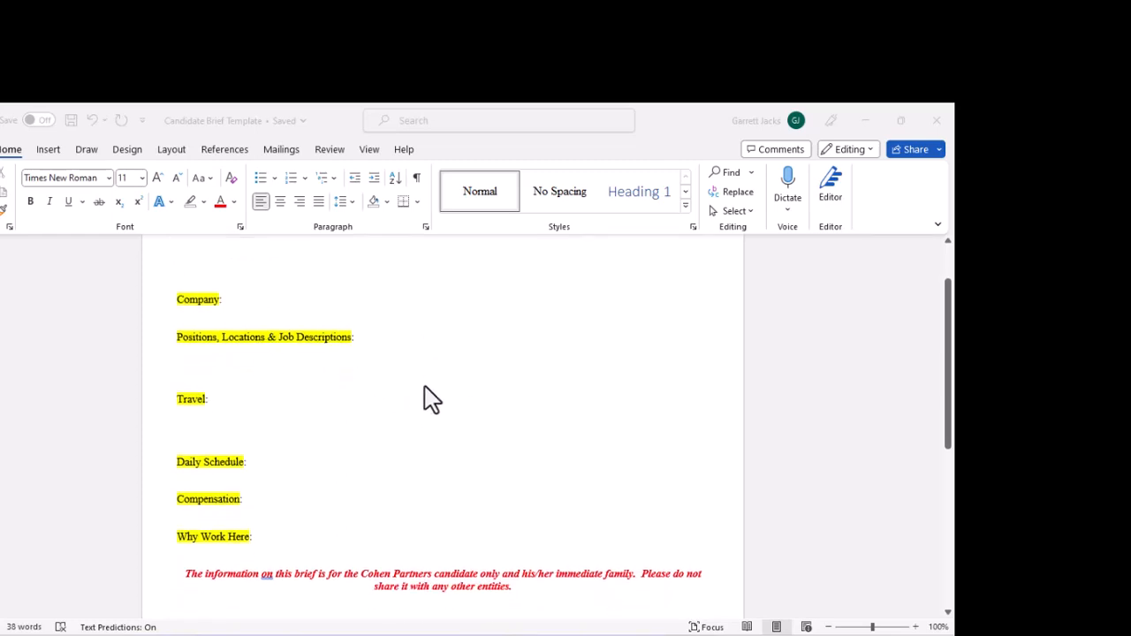
scroll(425, 402, up, 2)
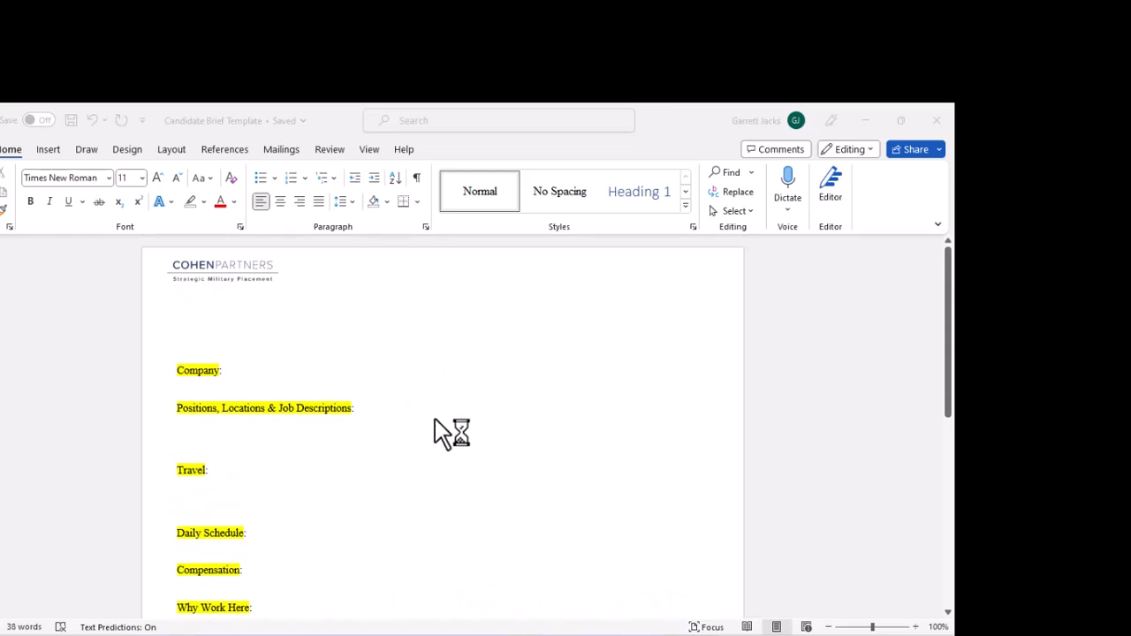
scroll(440, 433, down, 1)
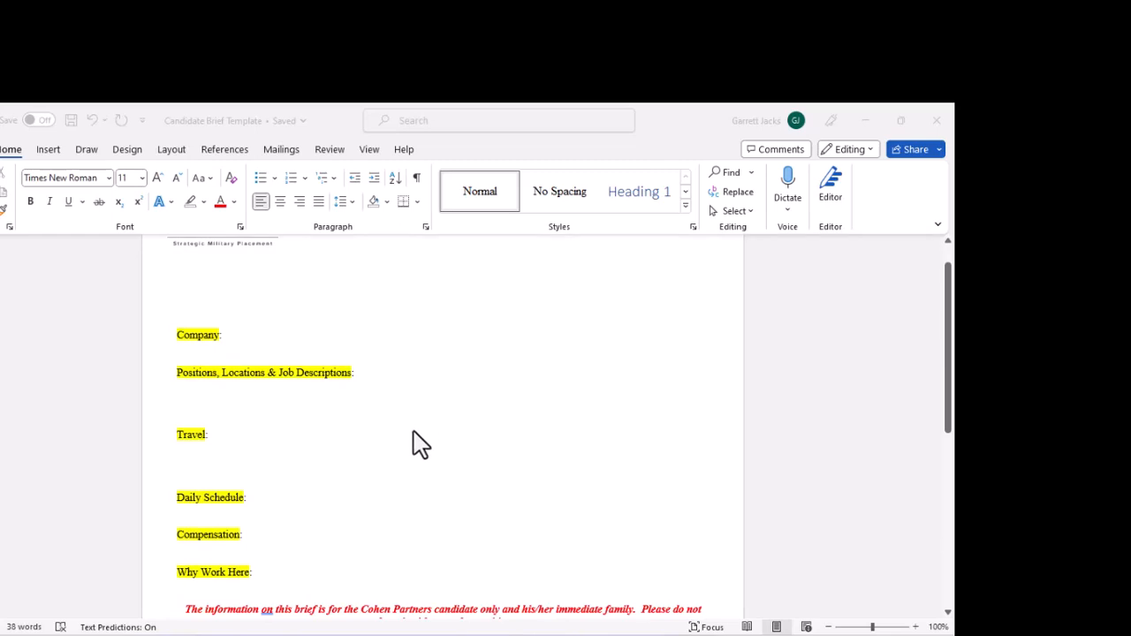
Switch to Outlook and read the Logoplaste hiring conference email for each location's positions, openings, salaries and shifts
key(alt+Tab)
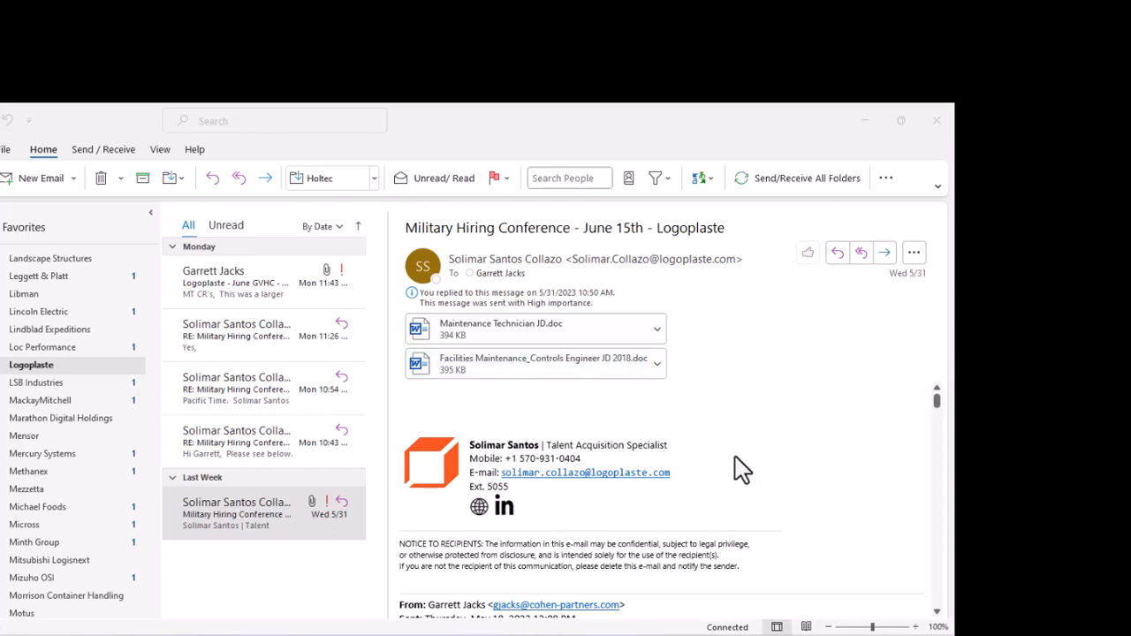
scroll(724, 467, down, 3)
scroll(718, 467, down, 6)
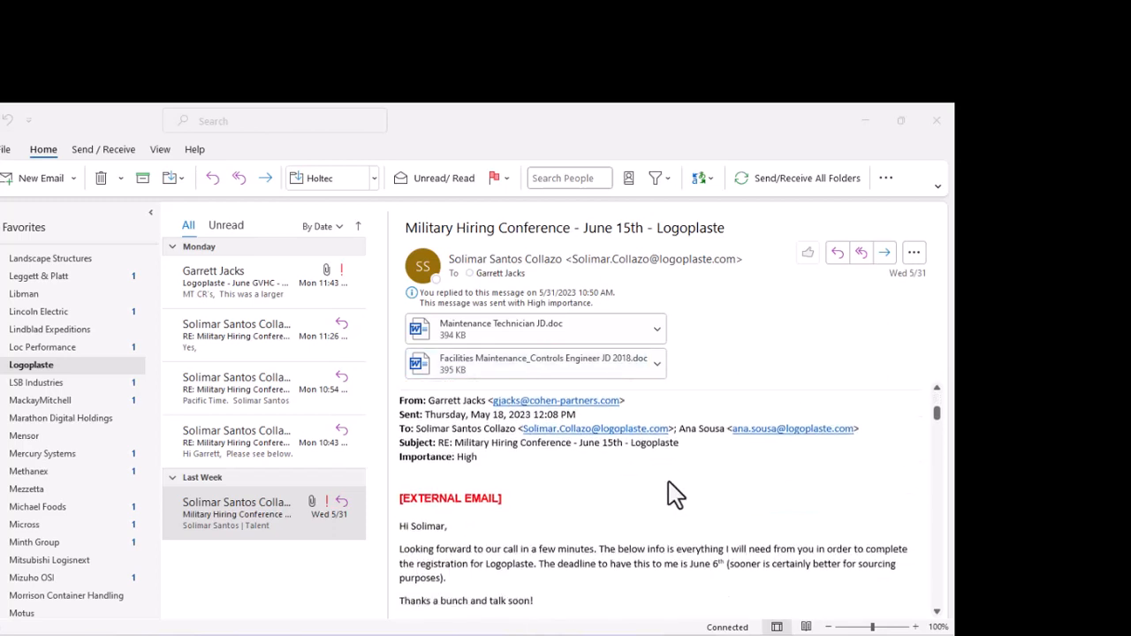
scroll(695, 491, down, 2)
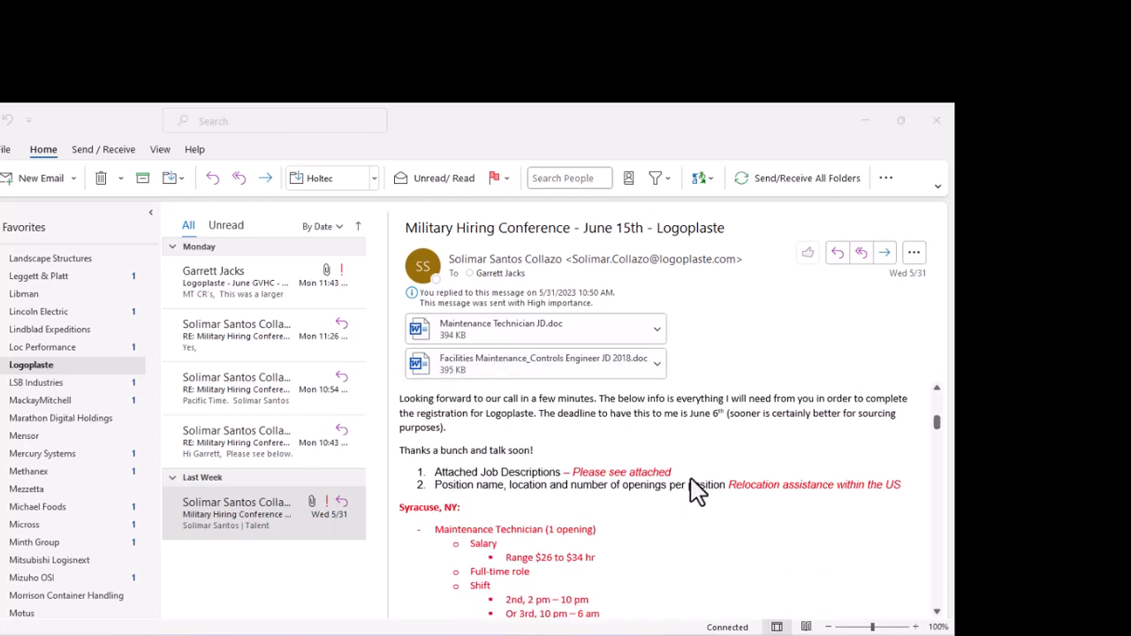
scroll(698, 492, down, 1)
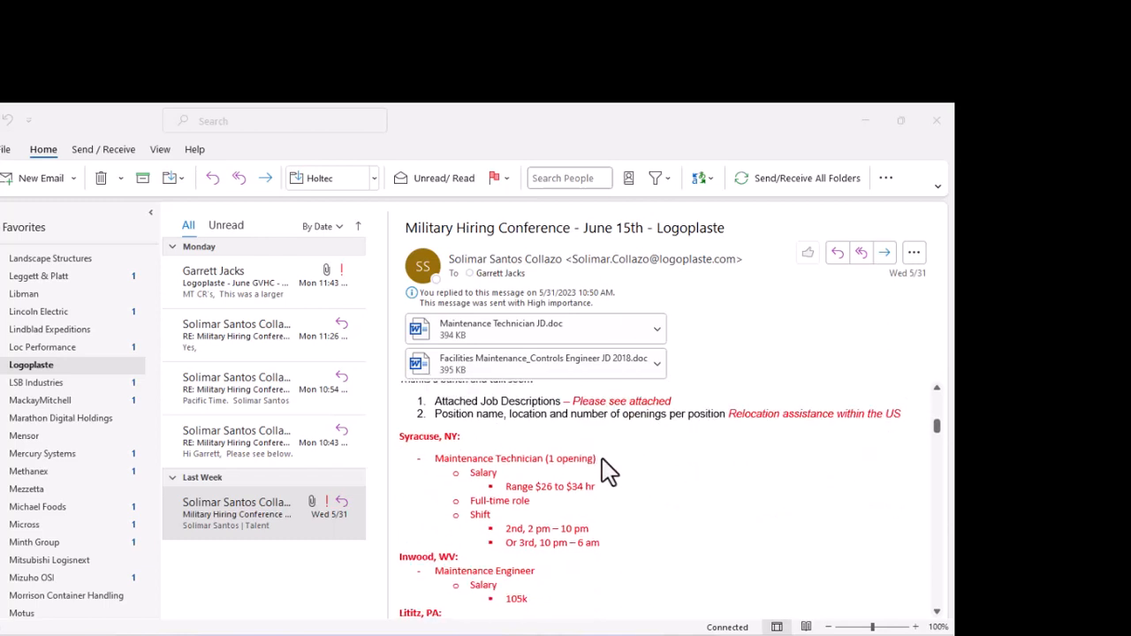
scroll(618, 471, down, 1)
scroll(633, 475, up, 1)
scroll(631, 477, up, 1)
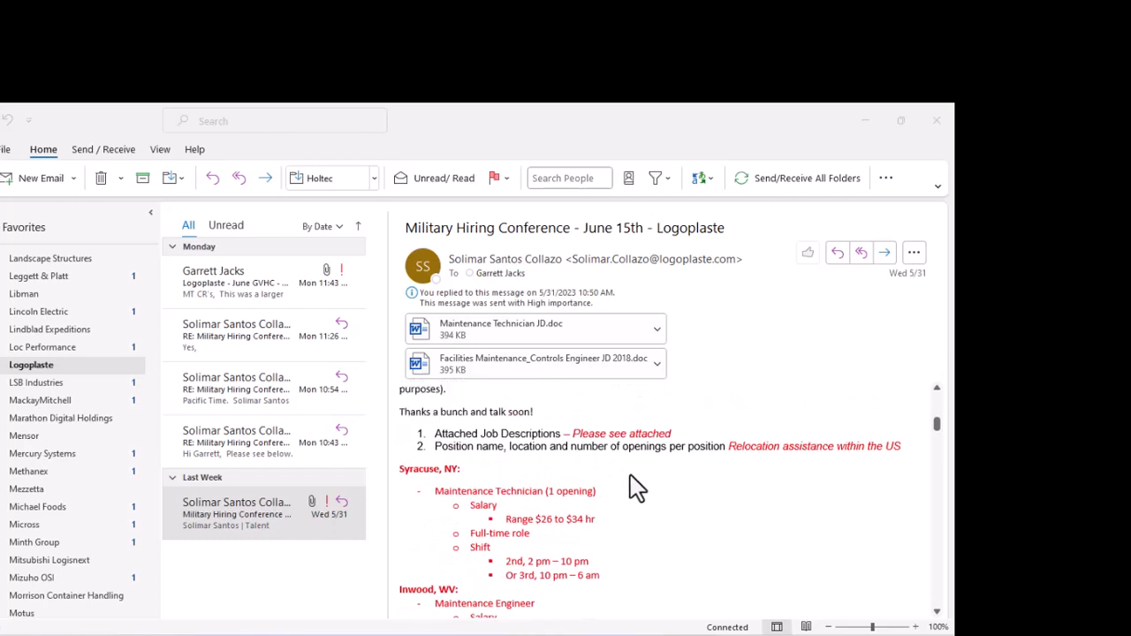
scroll(636, 486, down, 1)
scroll(643, 497, down, 4)
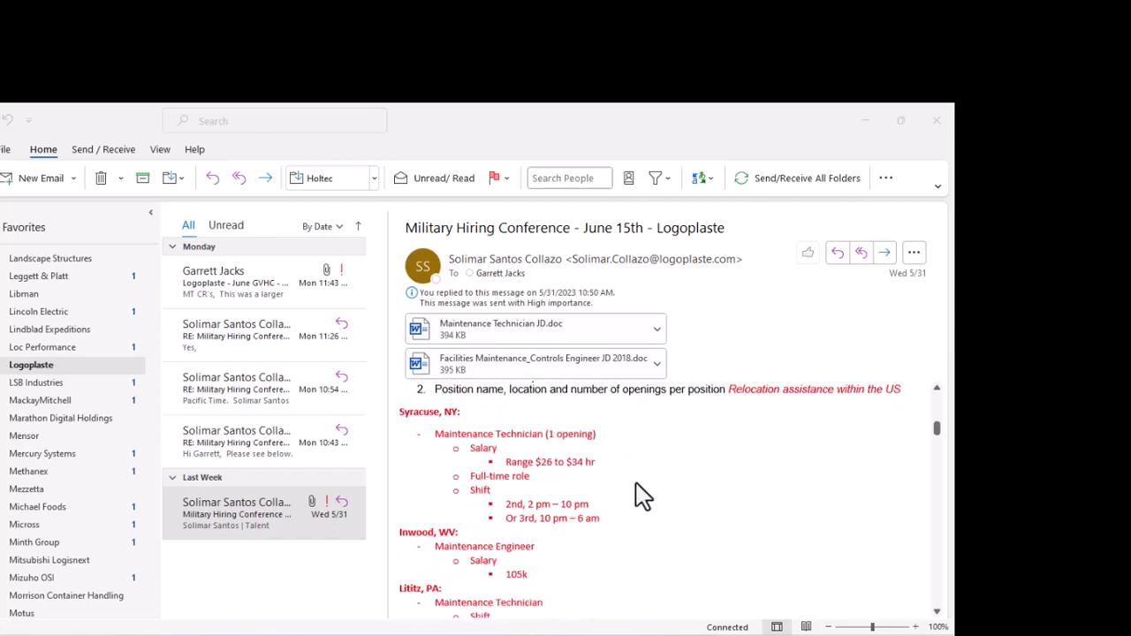
scroll(652, 502, down, 3)
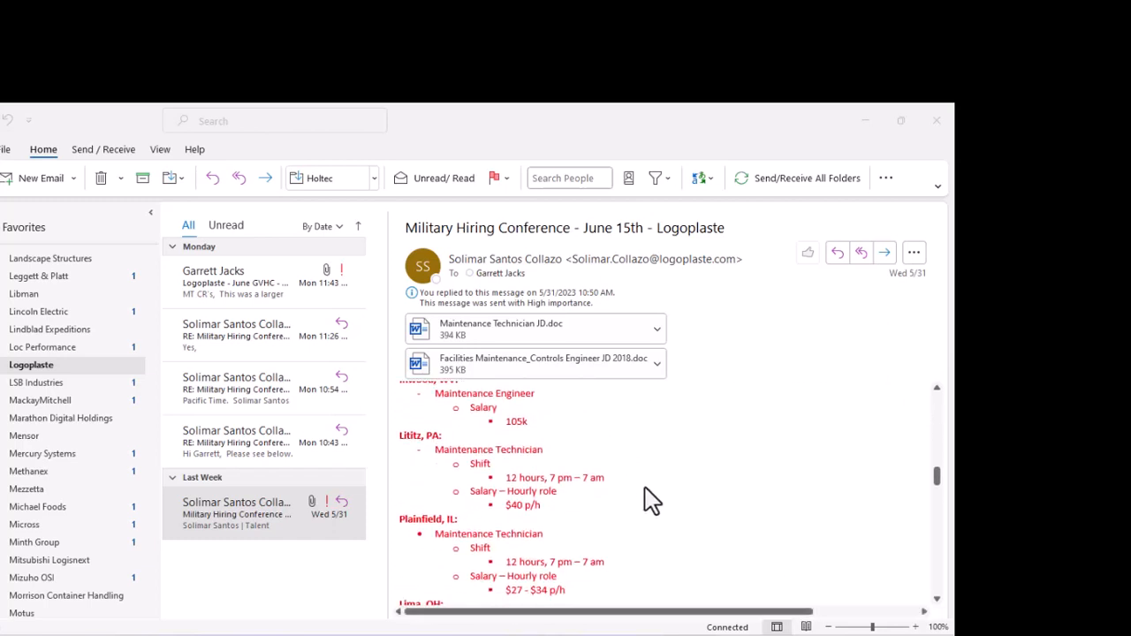
scroll(652, 491, down, 5)
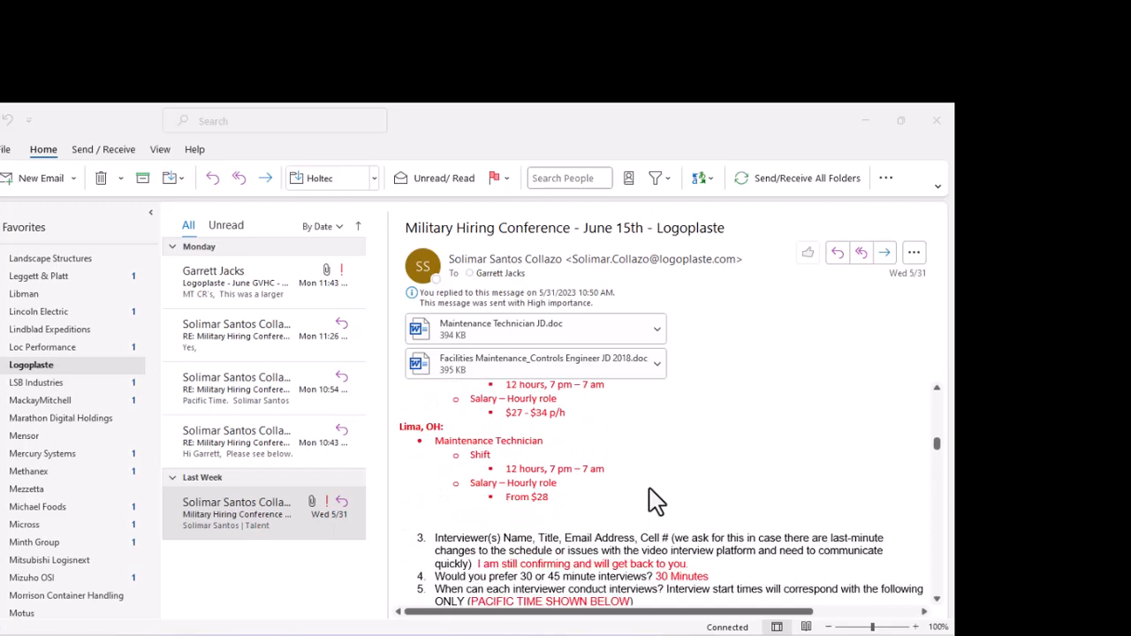
Switch back to the Candidate Brief Template in Word and enter "Logoplaste" after the Company heading
key(alt+Tab)
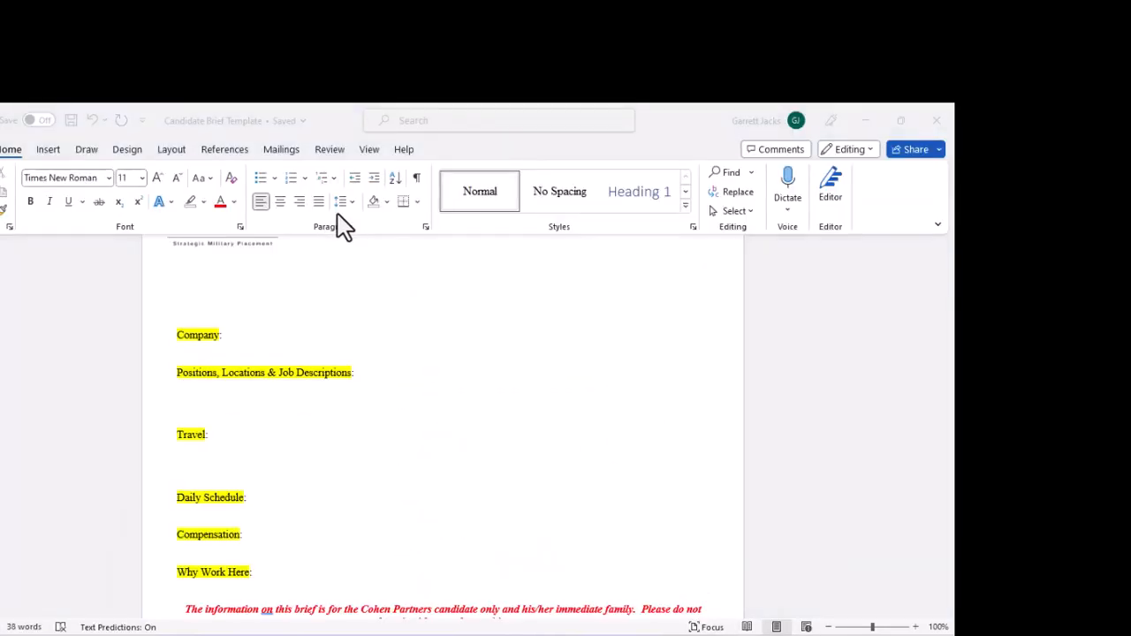
click(289, 336)
text(Logoplast)
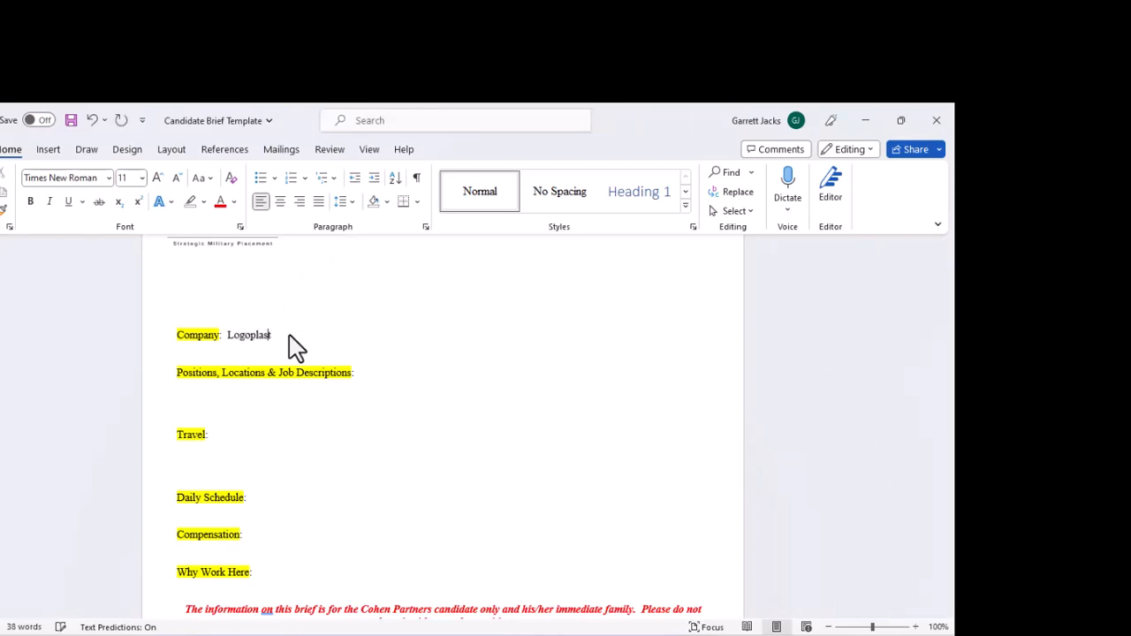
text(e)
Make the company name Logoplaste after the Company heading bold
drag(301, 328, 226, 335)
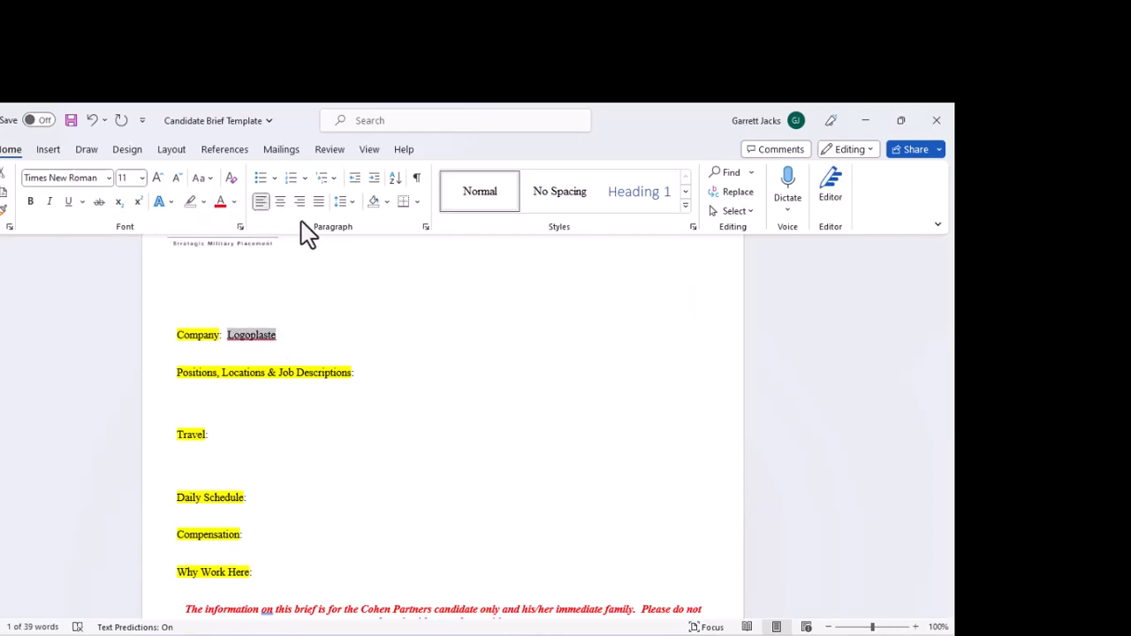
key(alt+Tab)
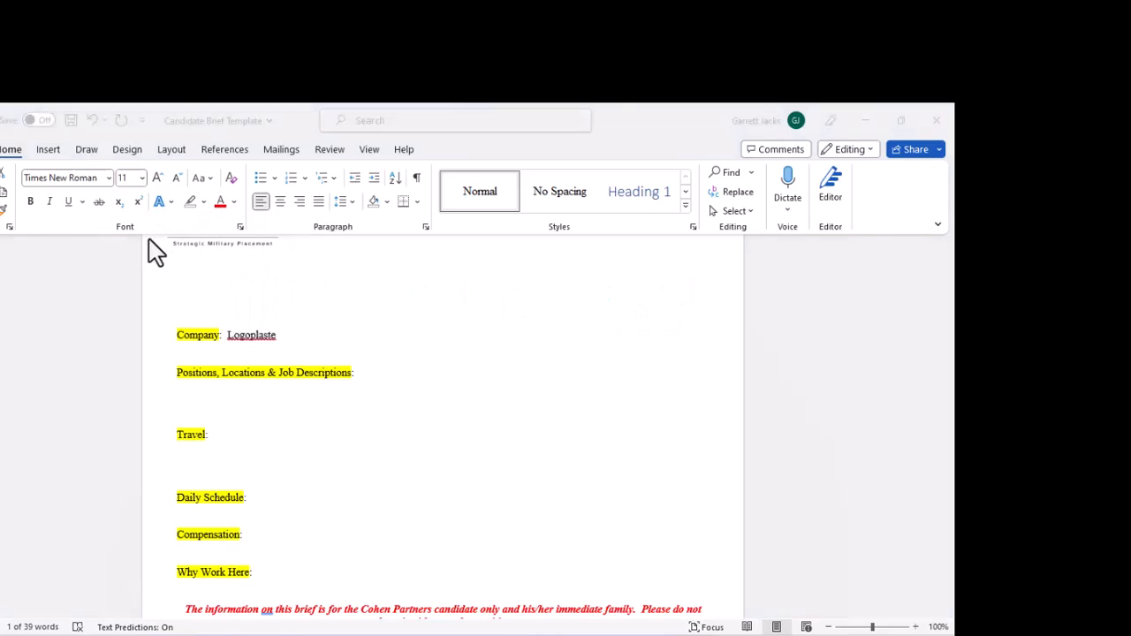
key(alt+Tab)
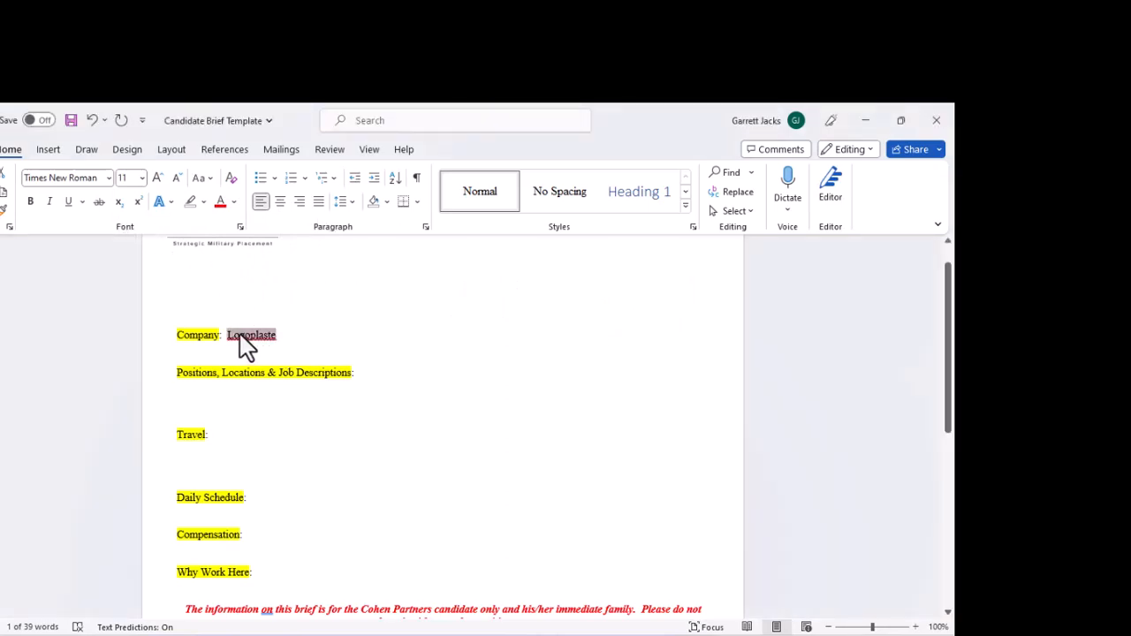
click(30, 201)
click(294, 336)
scroll(387, 353, up, 1)
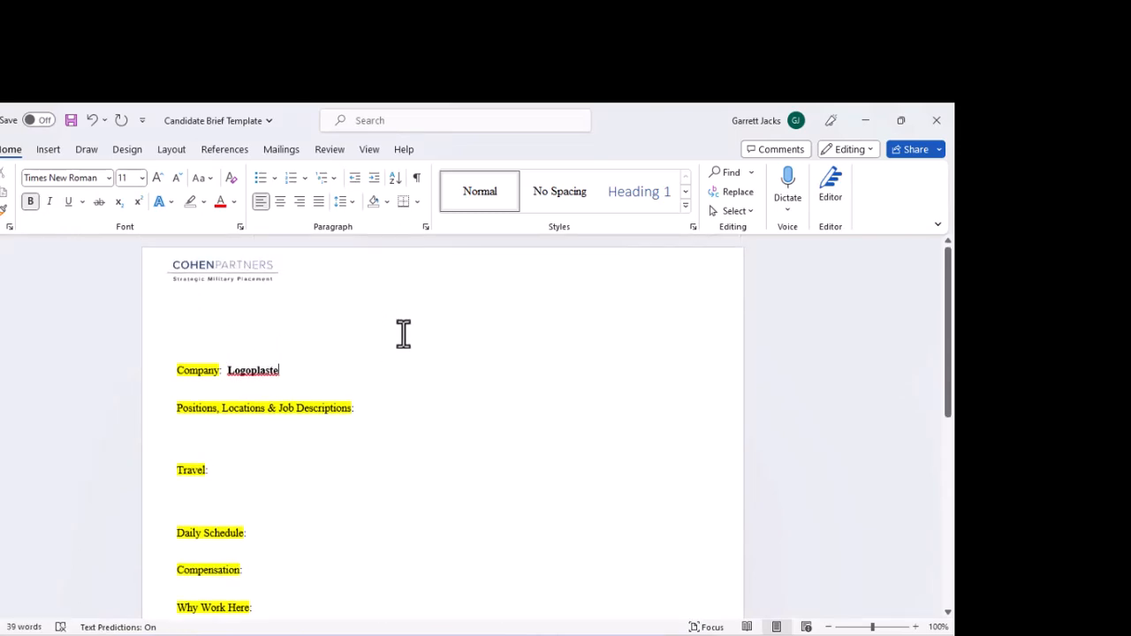
Place the insertion point on the empty centred line above the Company heading, and bring up Chrome in a maximized window
click(403, 333)
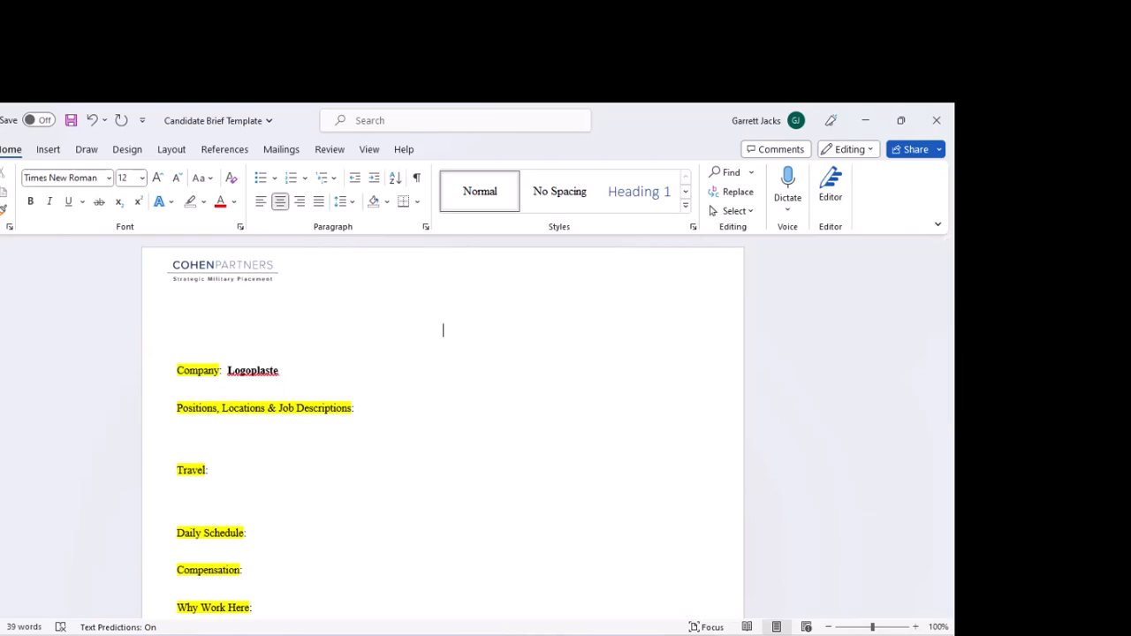
drag(687, 268, 591, 310)
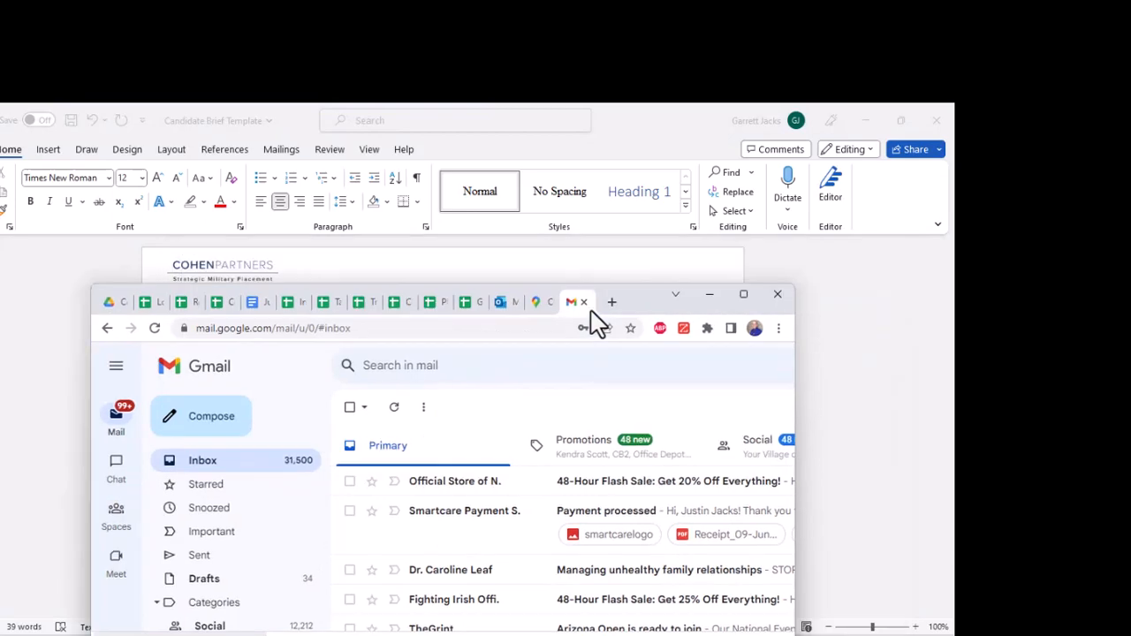
click(743, 297)
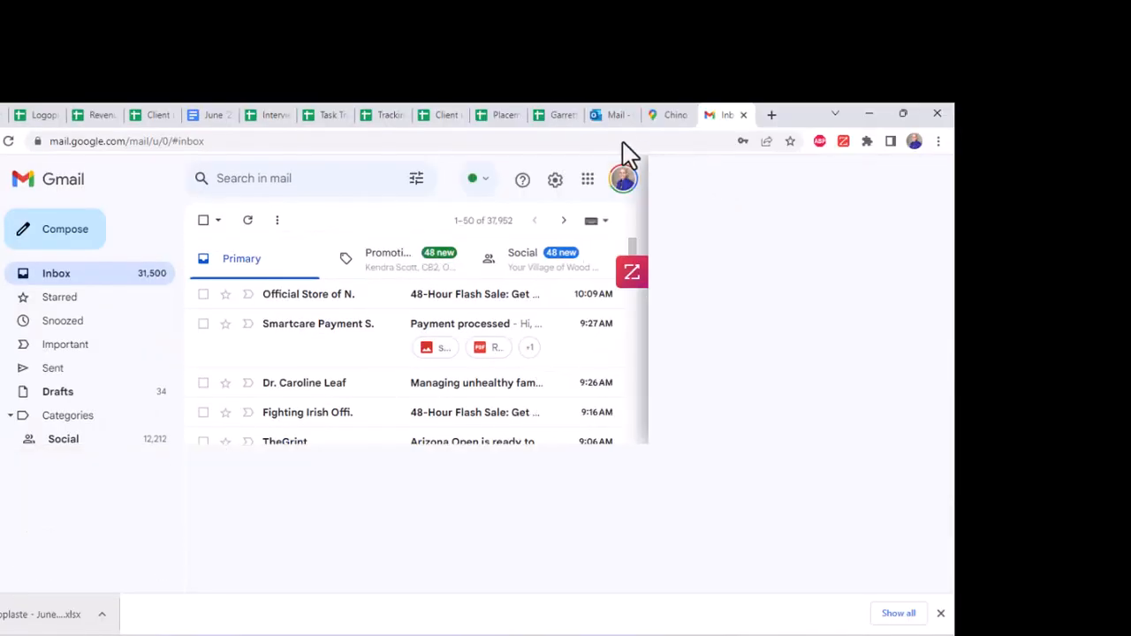
Search Google for "logoplaste" in a new browser tab
click(771, 117)
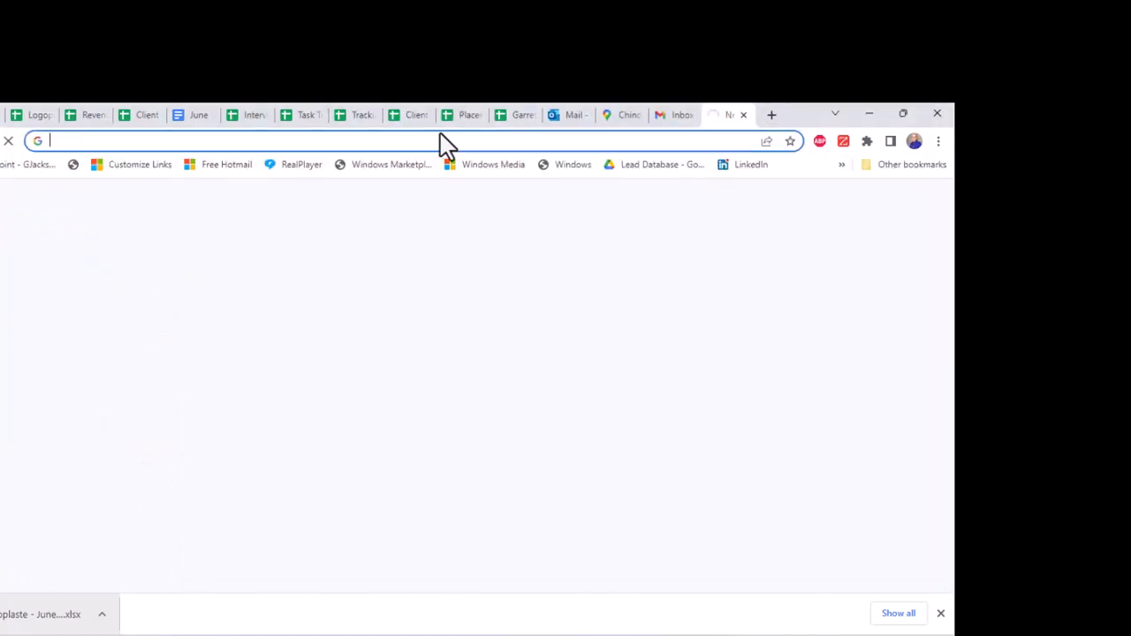
text(log)
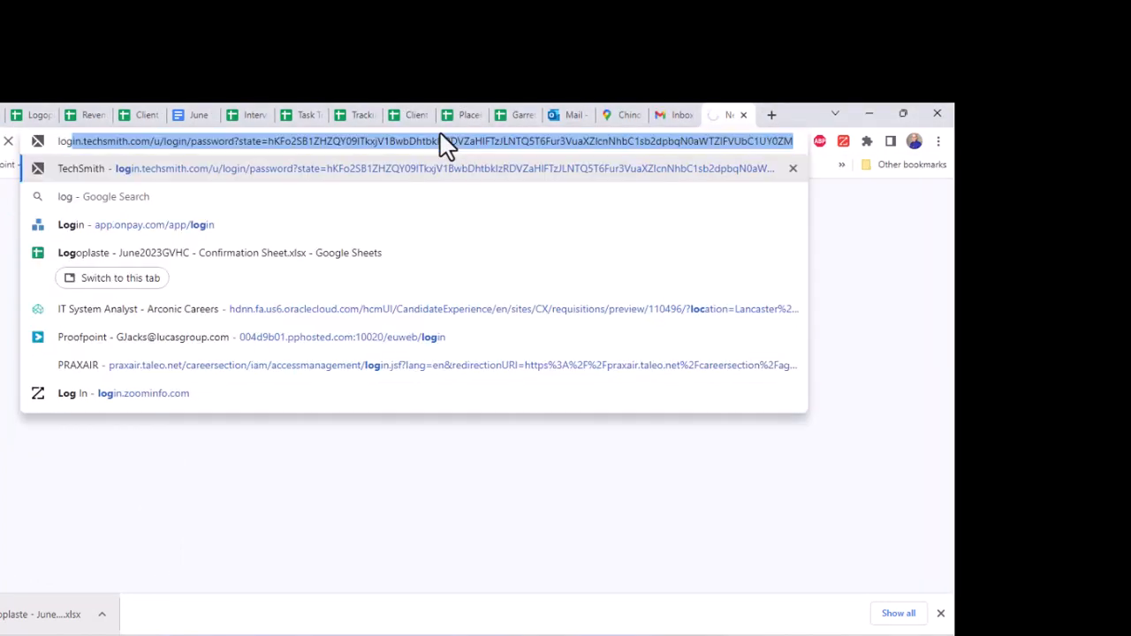
text(oplaste)
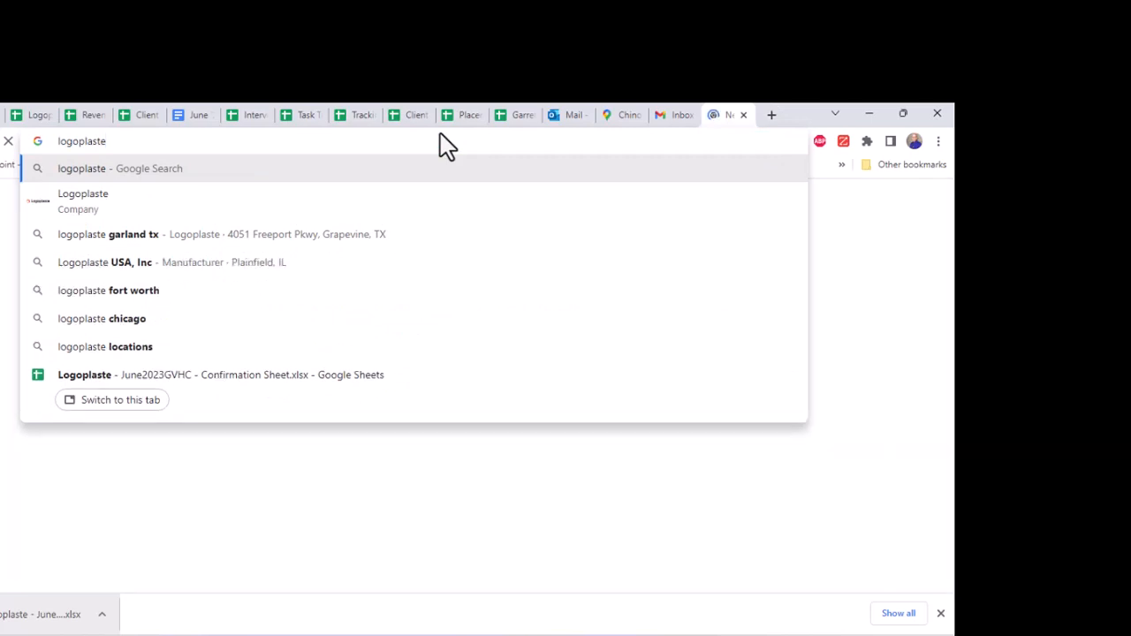
key(Return)
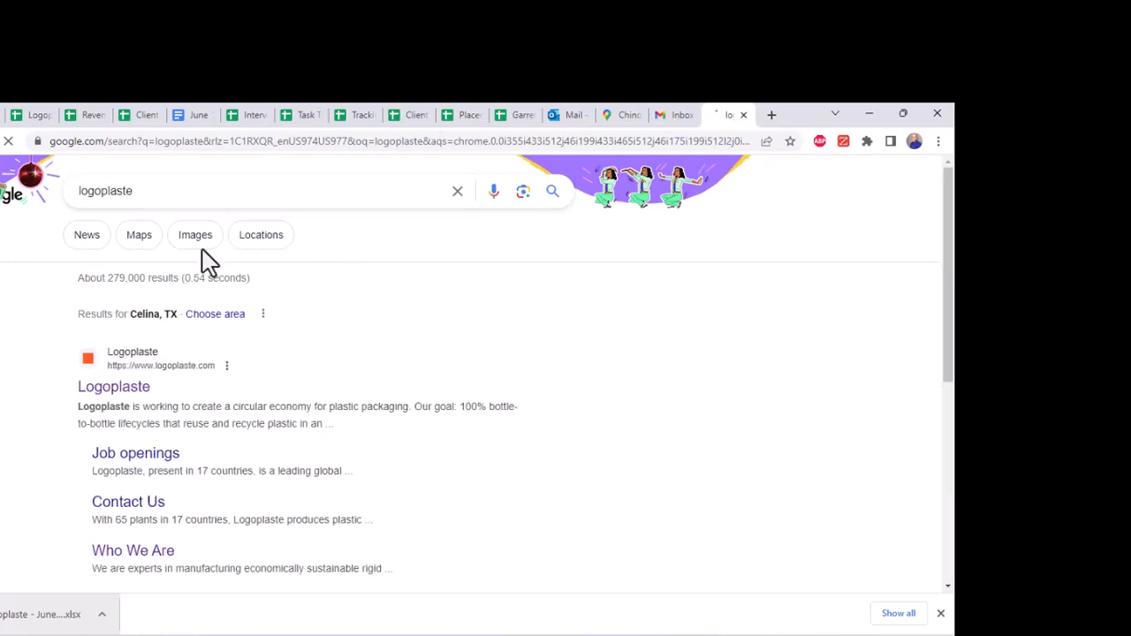
Show the image results for logoplaste and open the preview of the white-background logo from LinkedIn
click(200, 252)
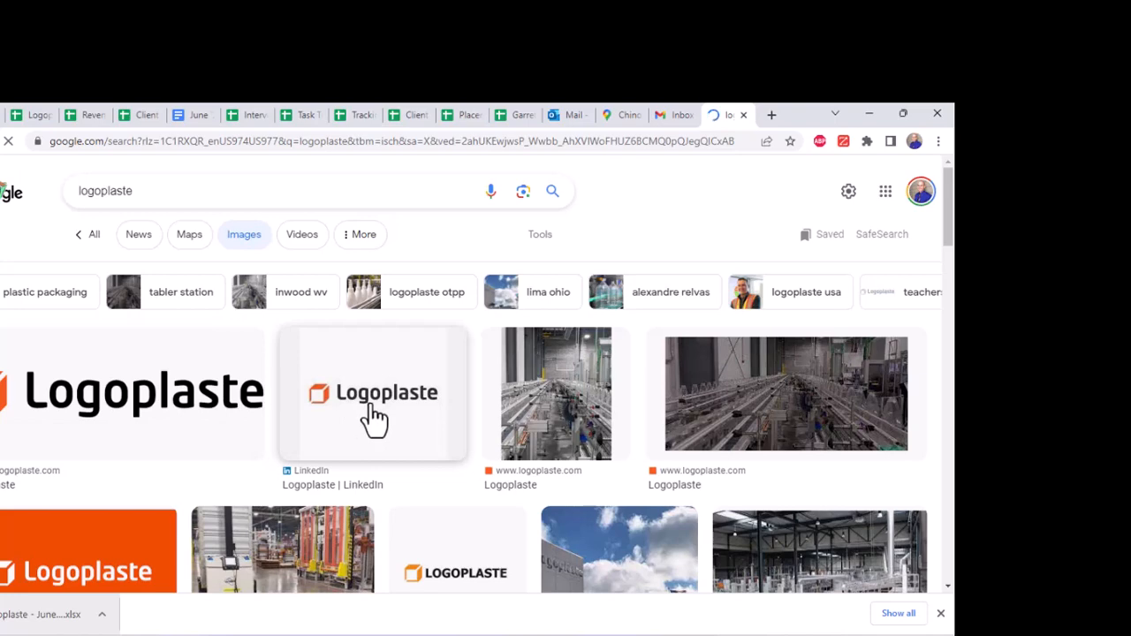
scroll(373, 415, down, 1)
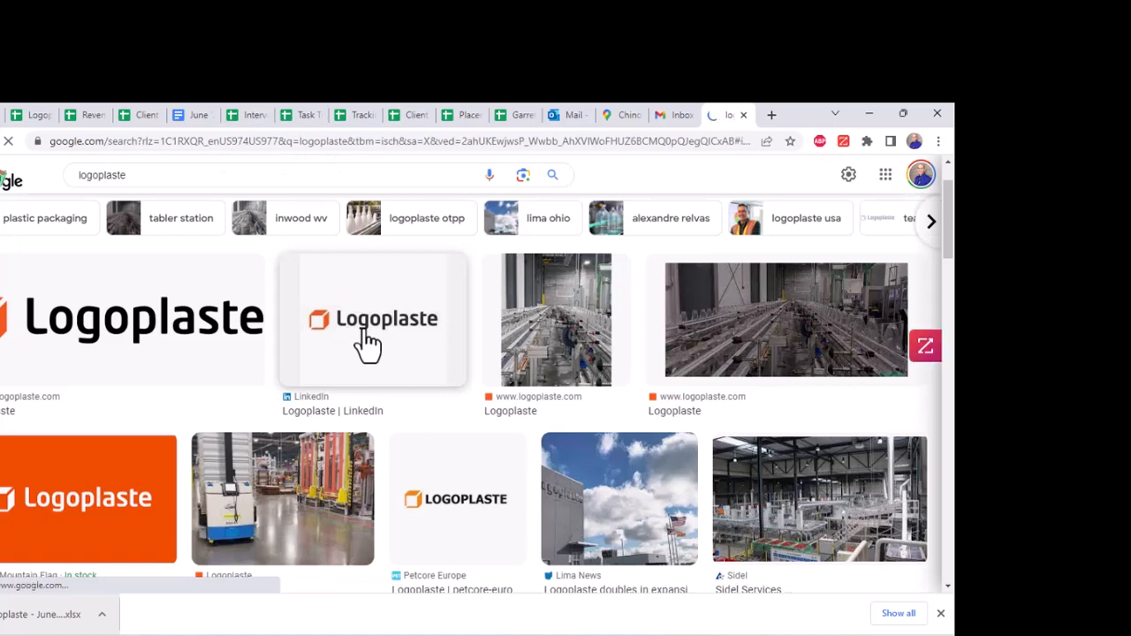
click(367, 345)
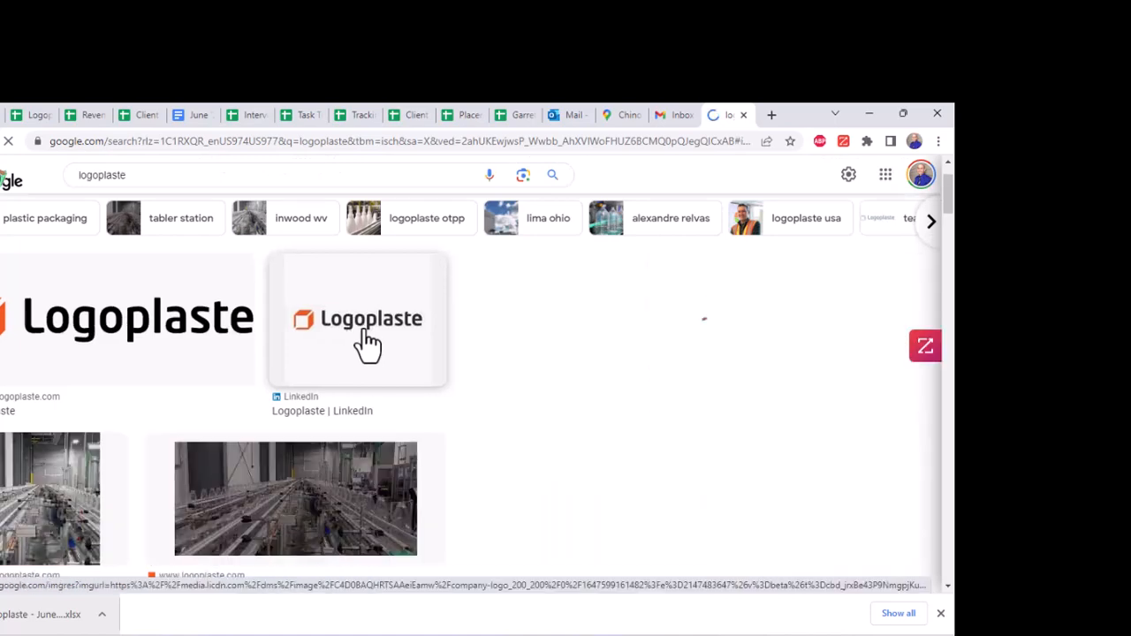
scroll(364, 345, down, 1)
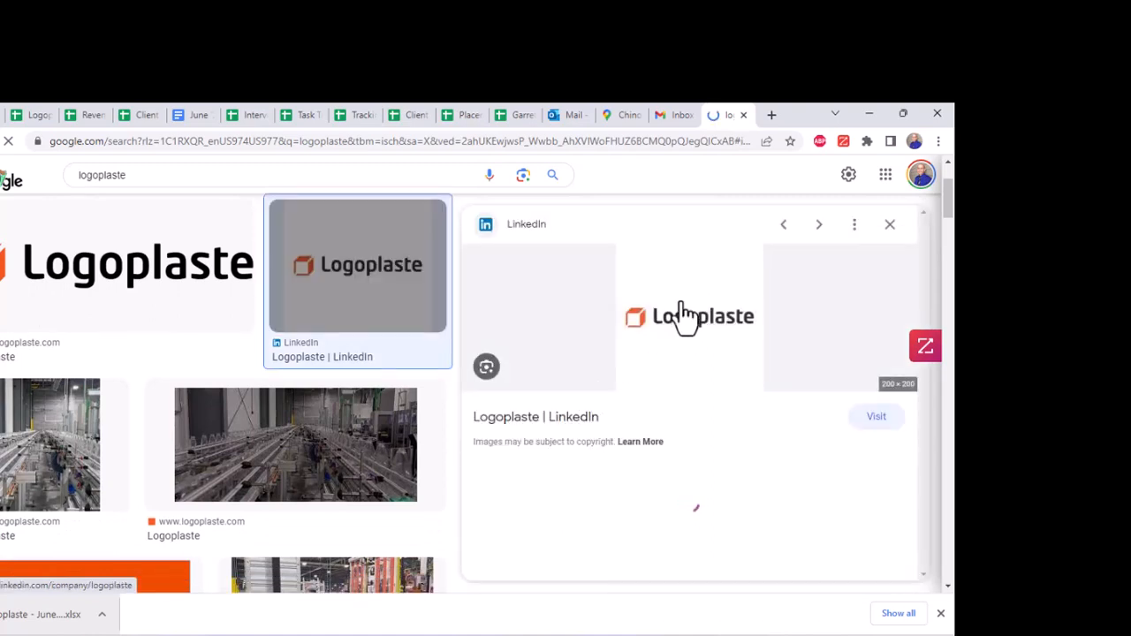
Capture a rectangular snip of the Logoplaste logo in the LinkedIn image preview with Snipping Tool
mouse_move(710, 634)
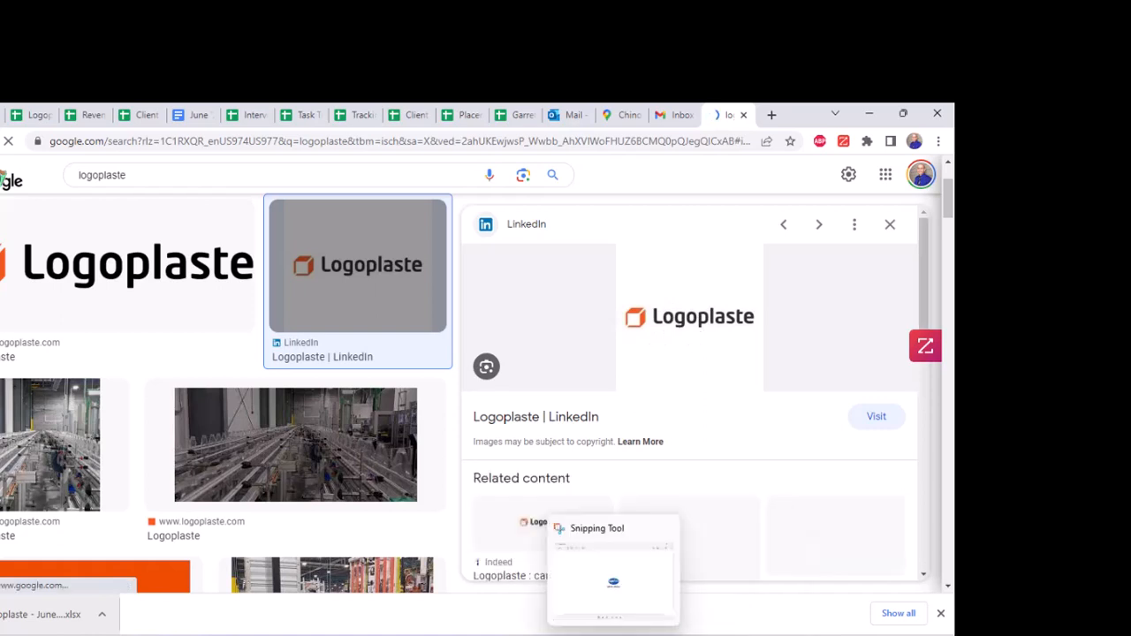
click(613, 634)
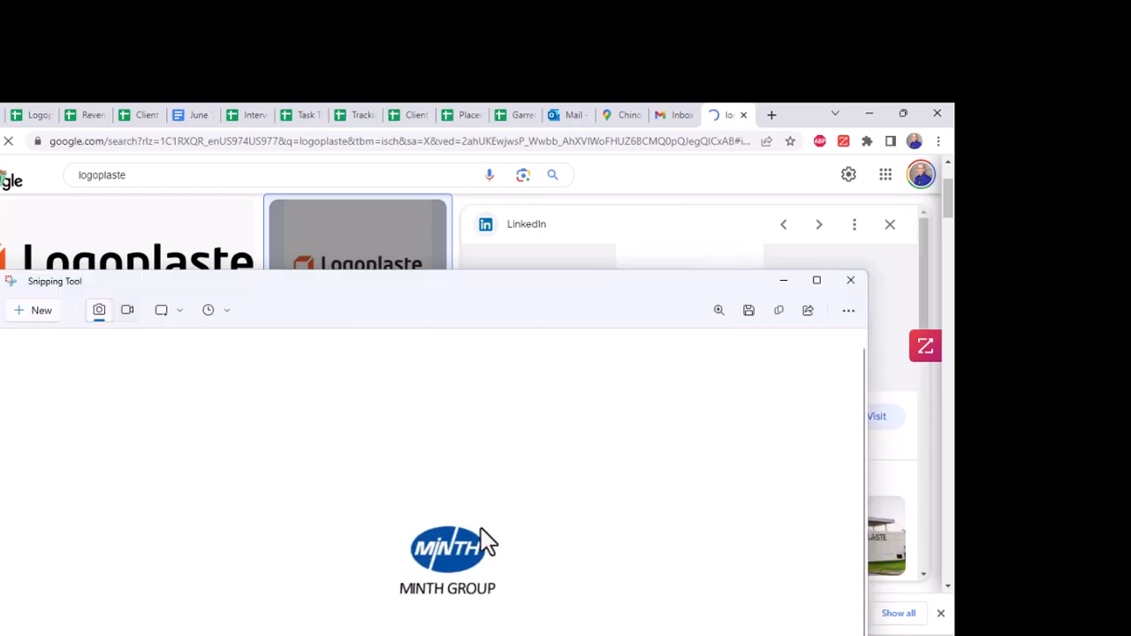
click(43, 311)
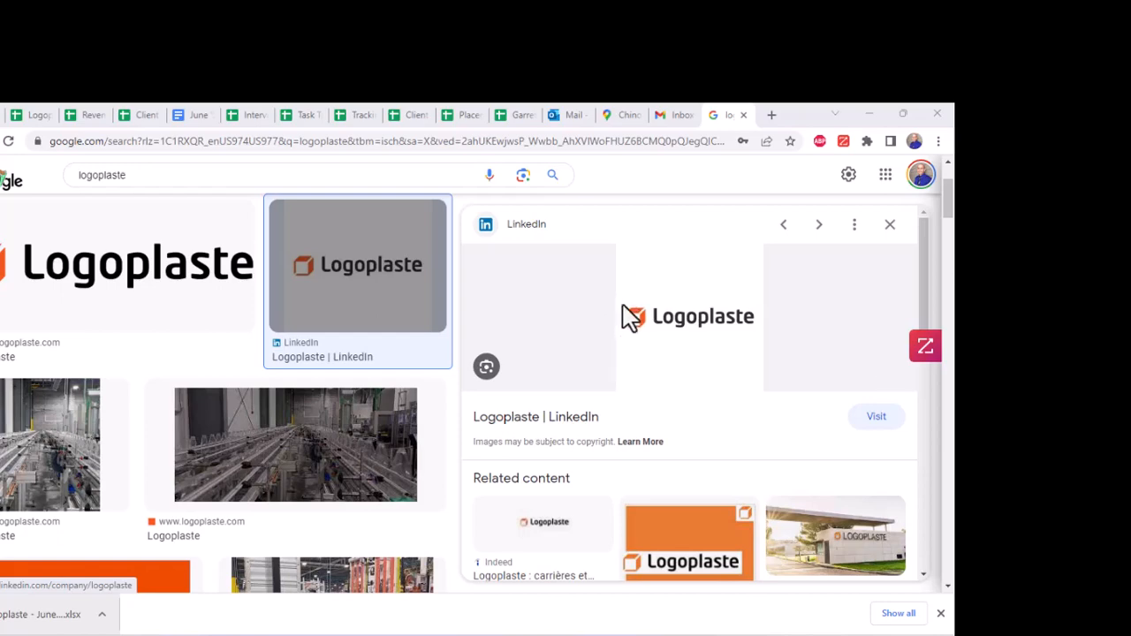
key(super+shift+s)
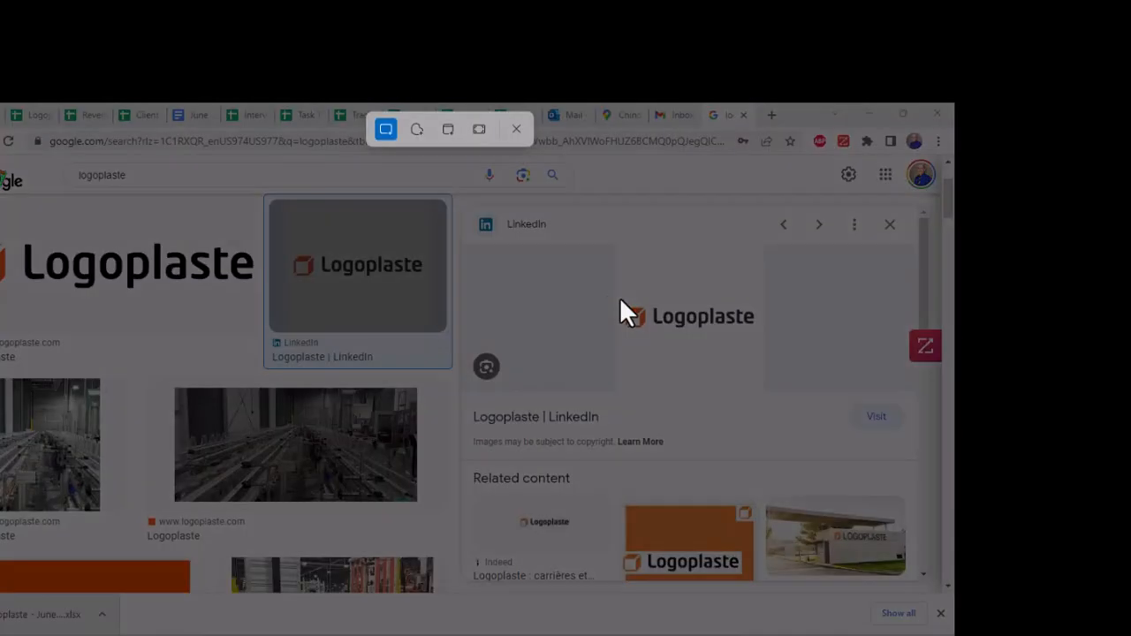
drag(625, 325, 757, 336)
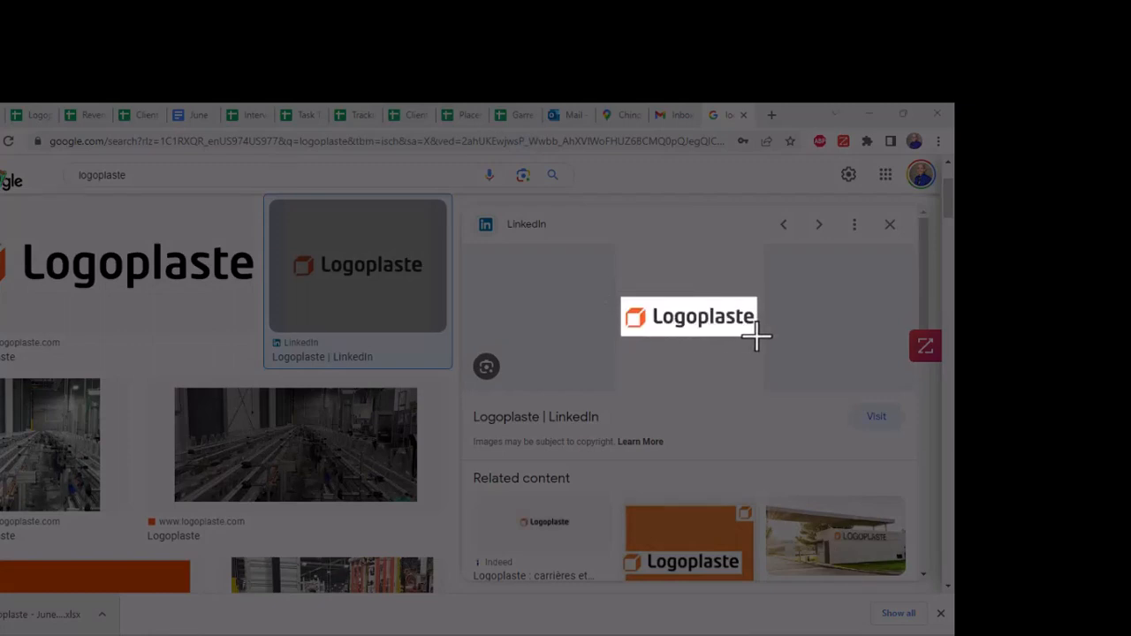
drag(757, 337, 756, 338)
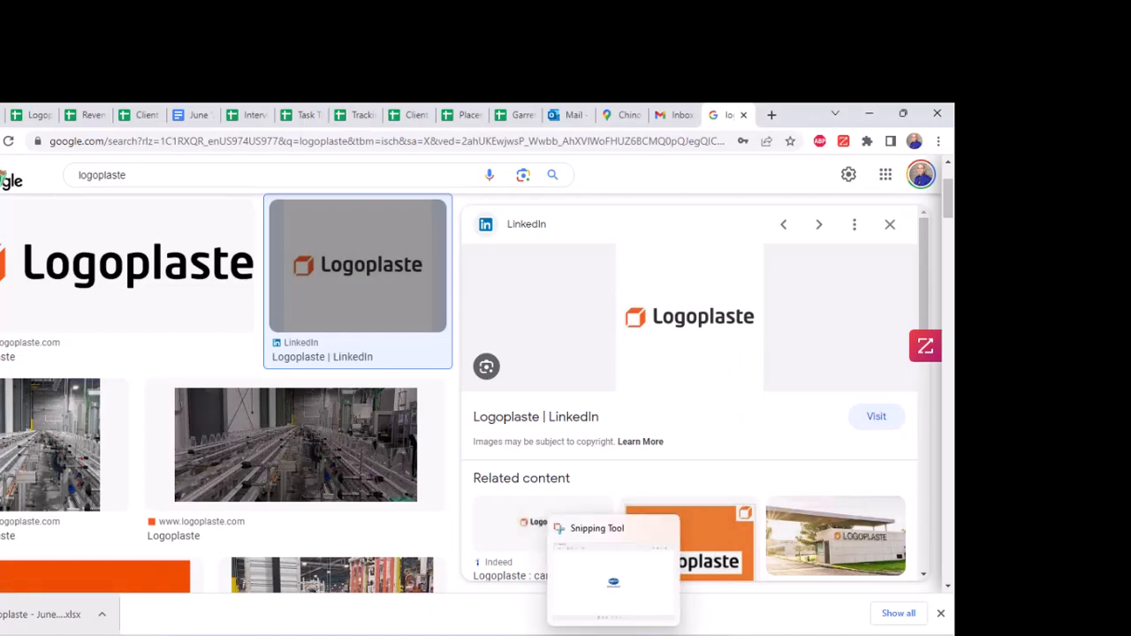
Copy the captured Logoplaste logo from Snipping Tool and minimize its window
mouse_move(646, 635)
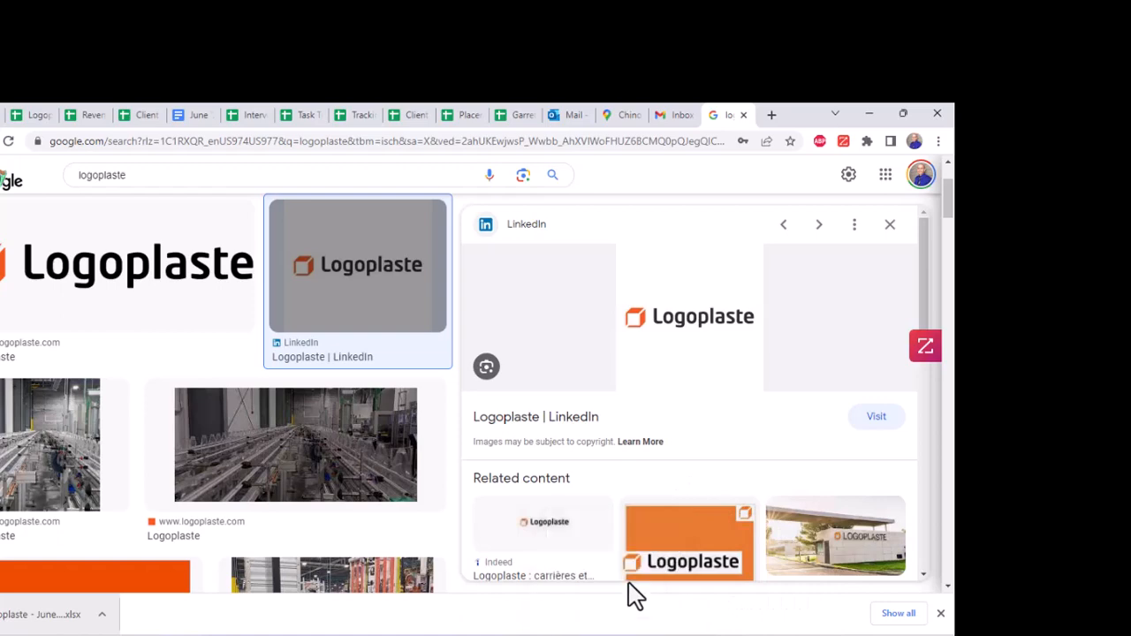
click(628, 584)
click(35, 316)
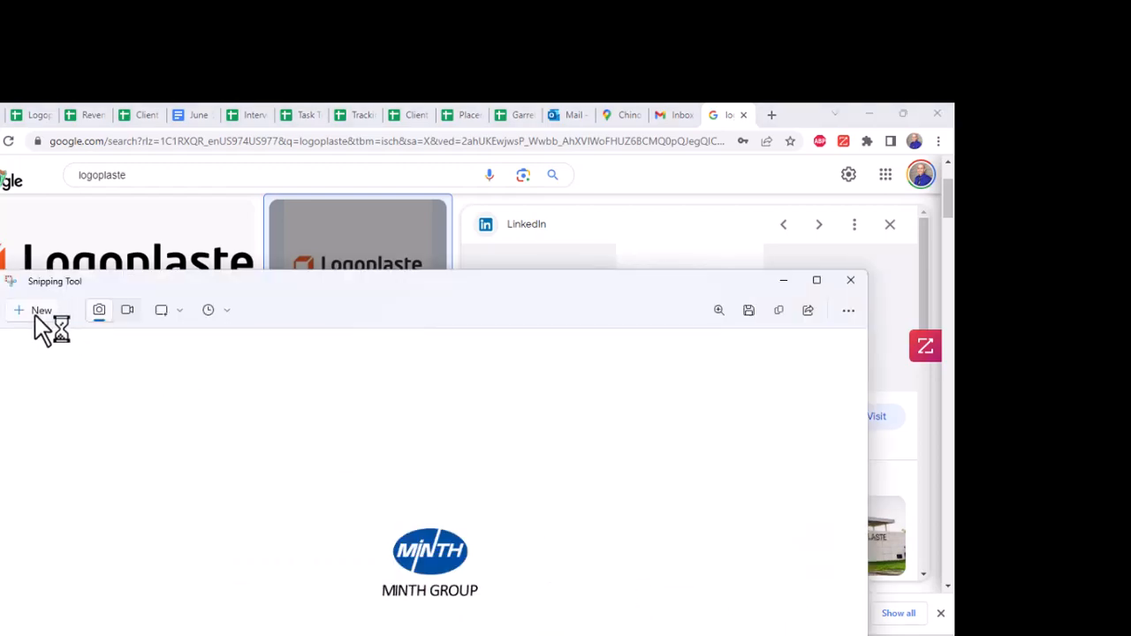
right_click(397, 561)
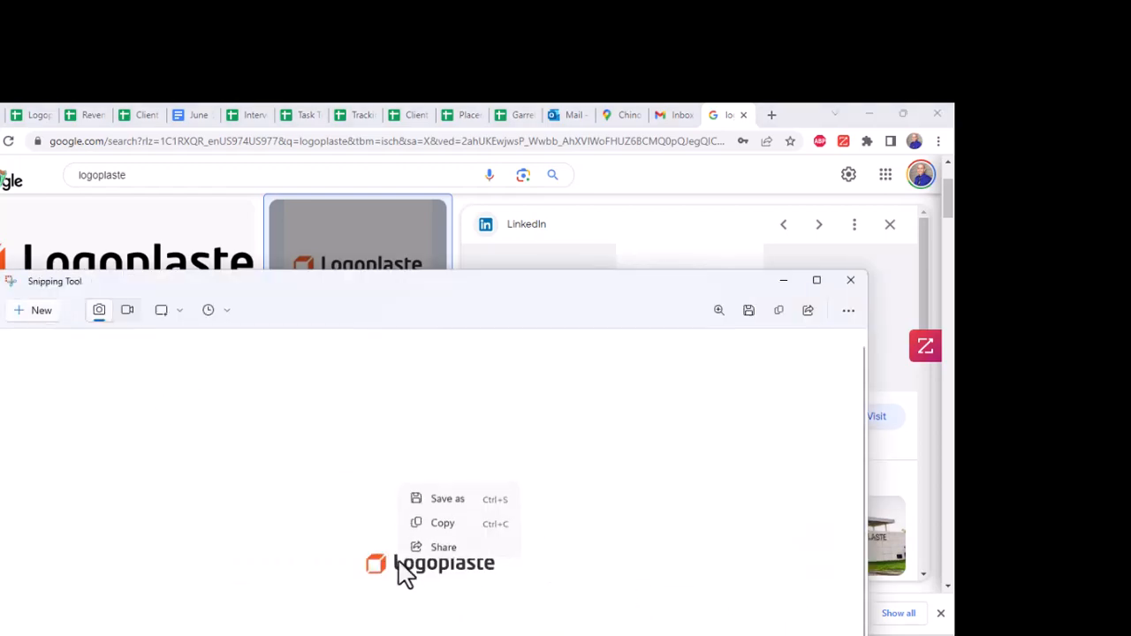
click(440, 524)
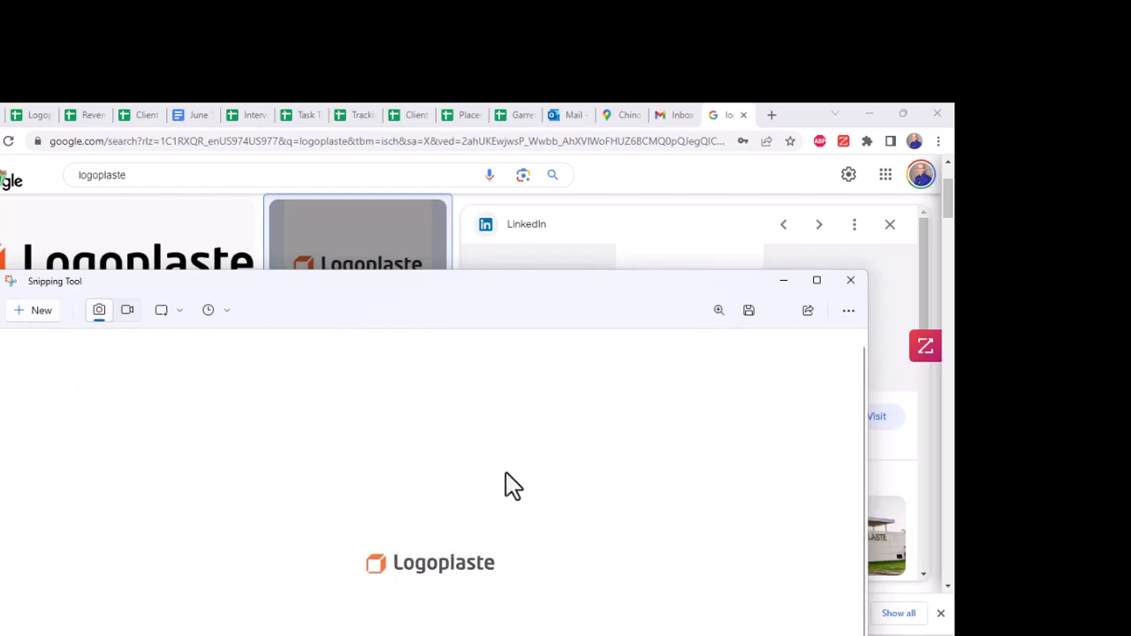
click(783, 281)
Switch to the Candidate Brief Template in Word, paste the logo on the centred line above Company, and add a blank line below the company name
mouse_move(650, 633)
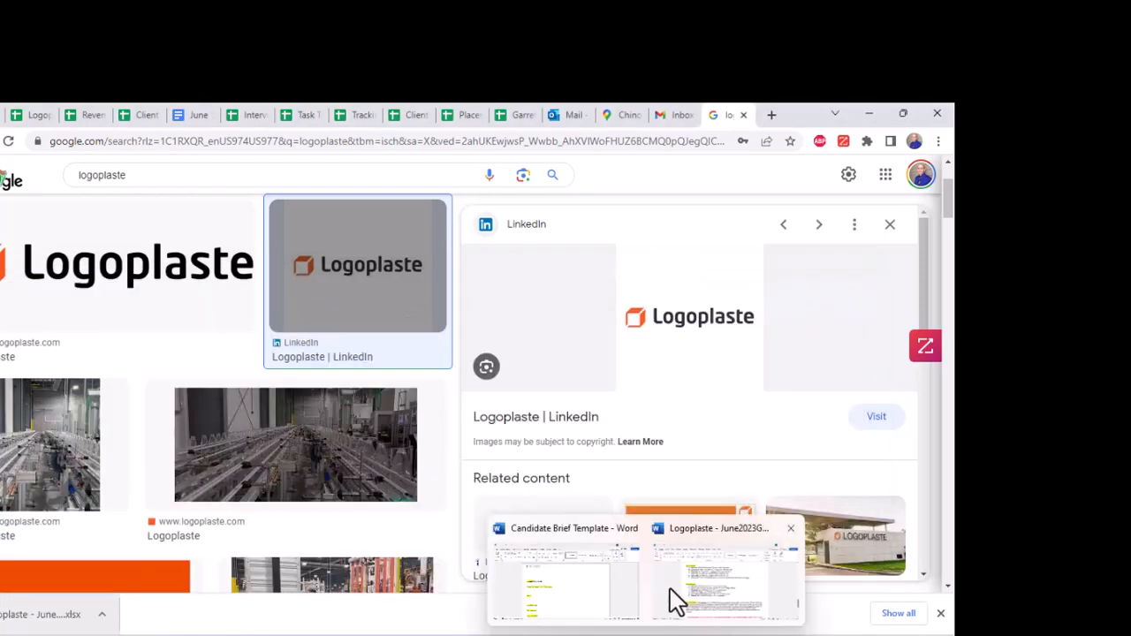
click(586, 605)
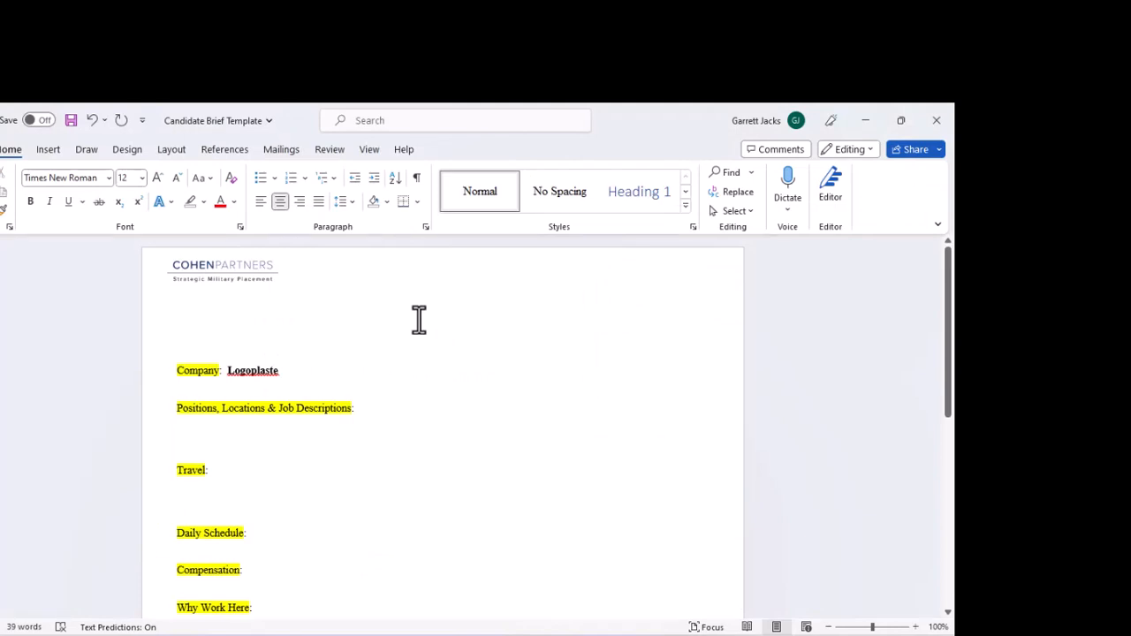
key(ctrl+v)
click(357, 402)
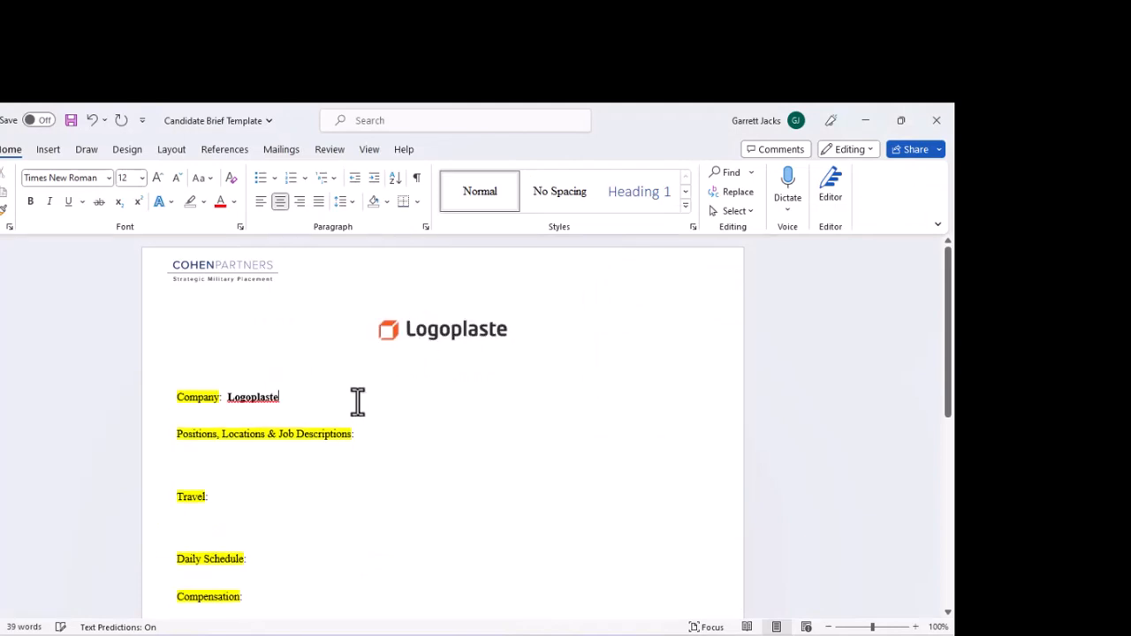
key(Return)
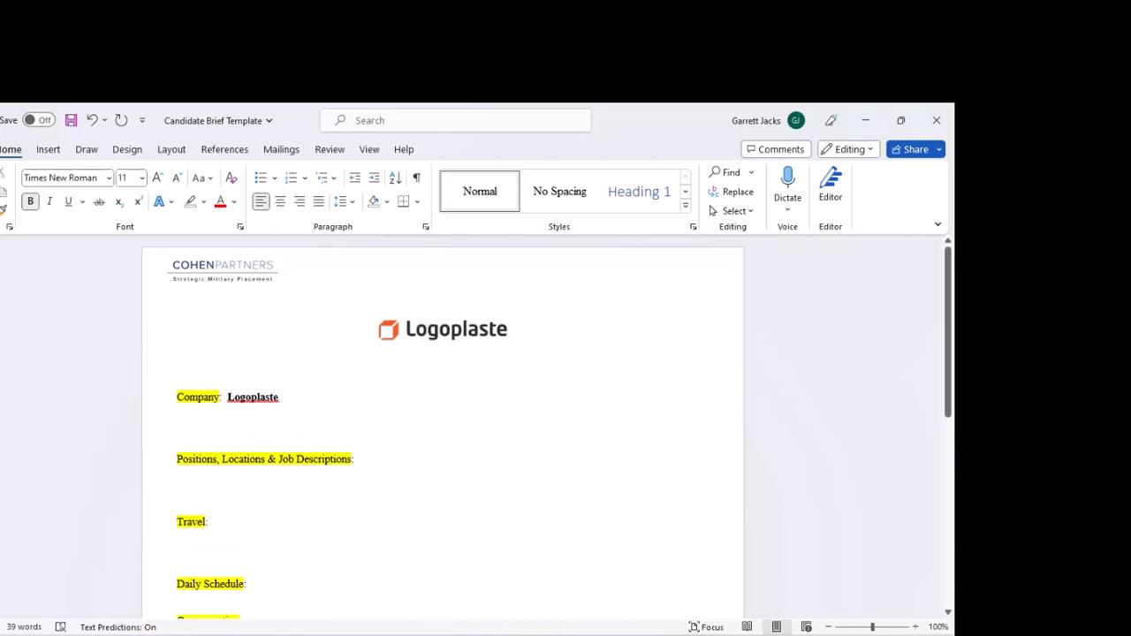
Switch to Chrome and open Logoplaste's company page on LinkedIn in a new tab
click(554, 616)
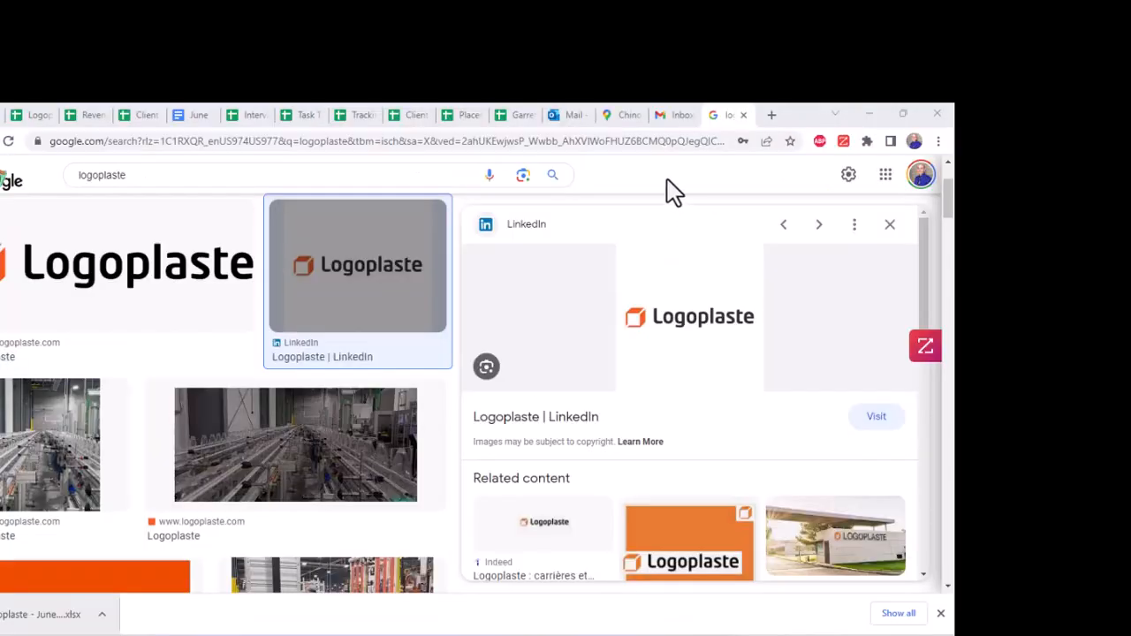
click(771, 116)
text(linkedin.com)
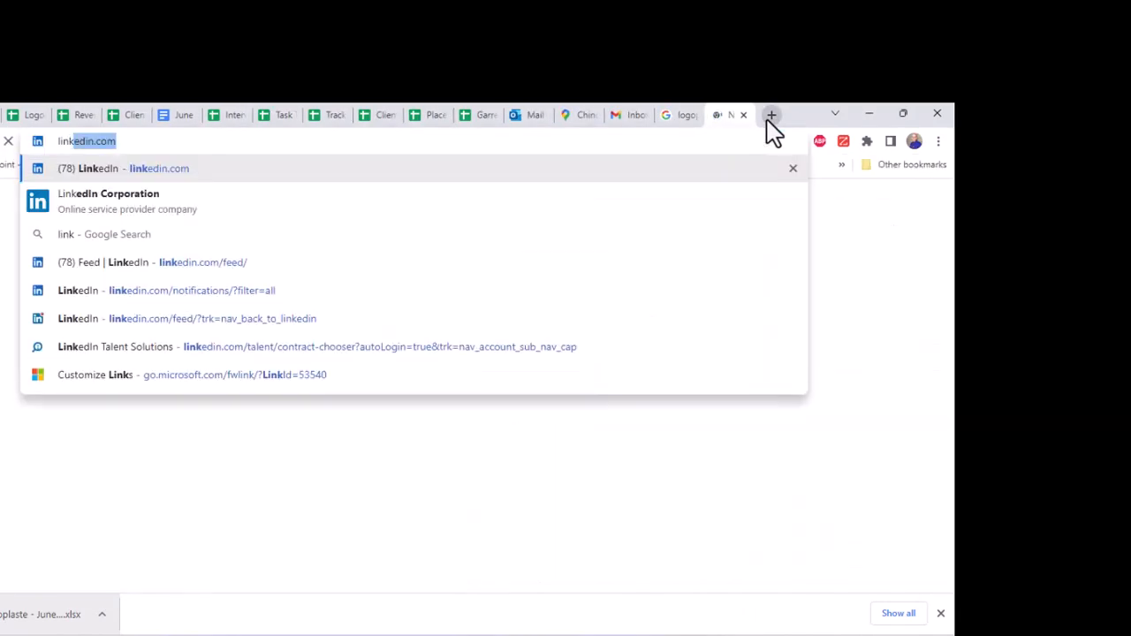
key(Return)
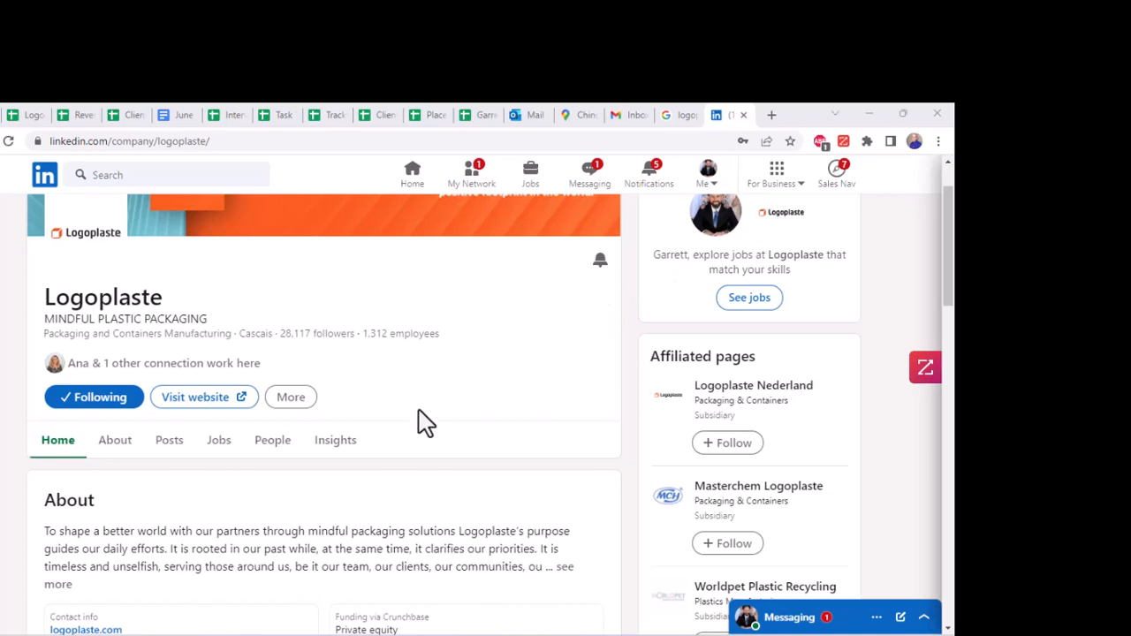
Copy Logoplaste's full About text from LinkedIn, paste it below the company name in the Word brief, and start a new line after it
scroll(566, 484, down, 2)
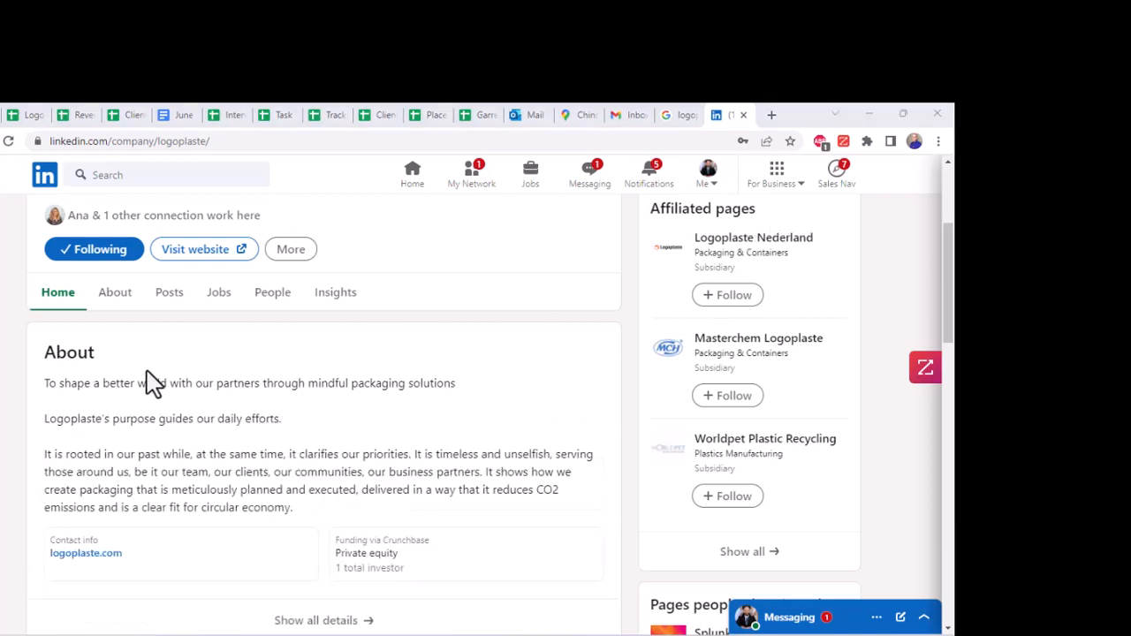
drag(45, 386, 420, 508)
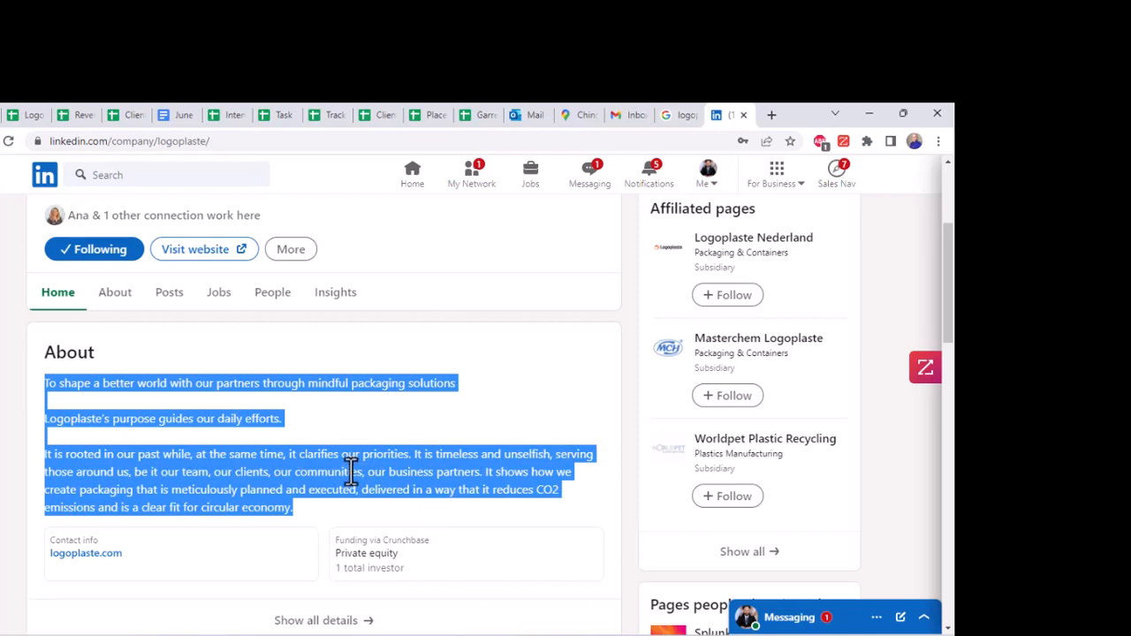
key(alt+Tab)
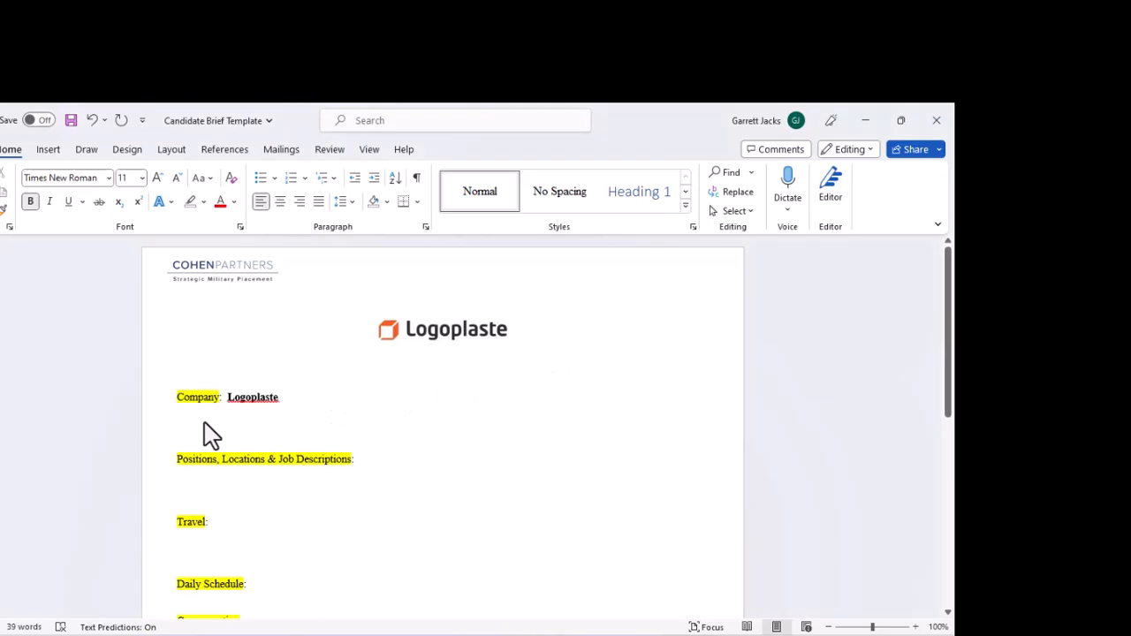
key(ctrl+v)
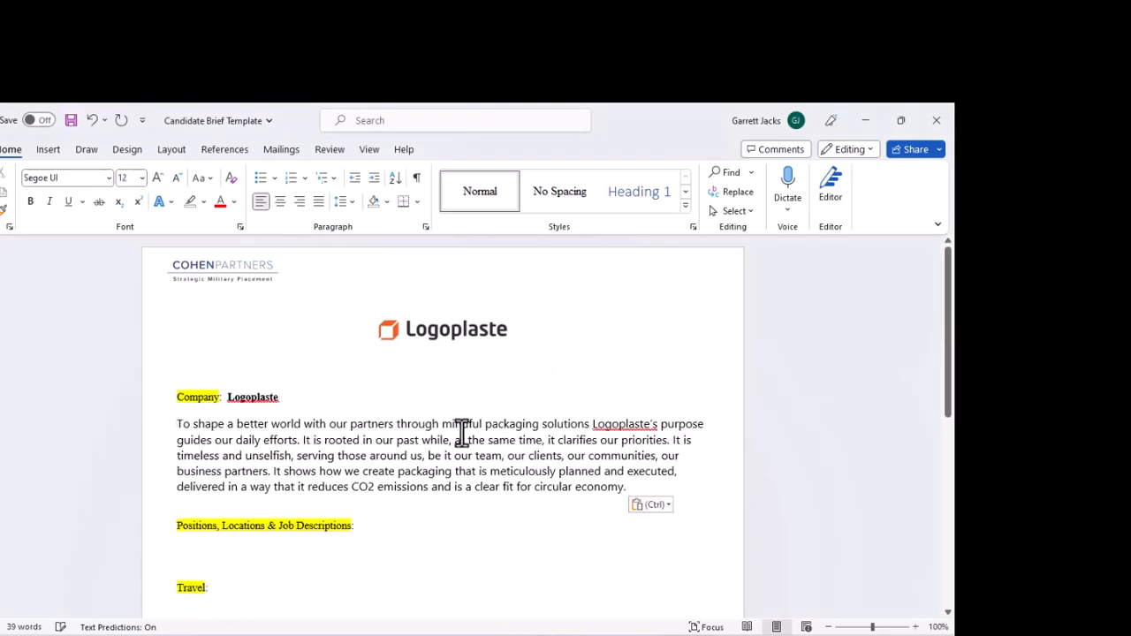
key(Return)
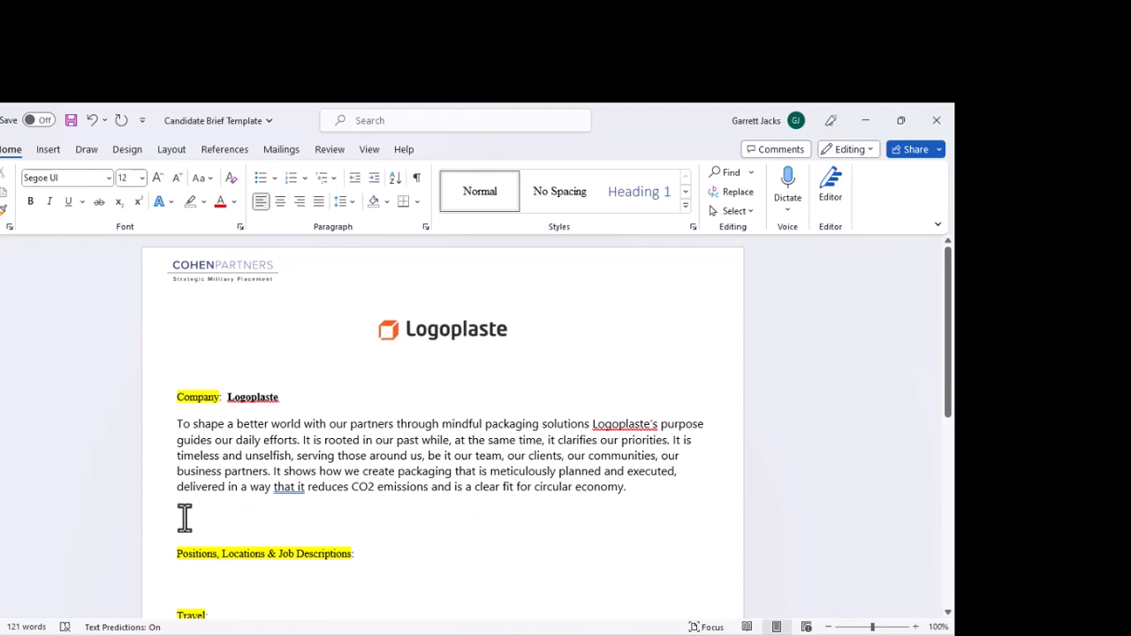
key(alt+Tab)
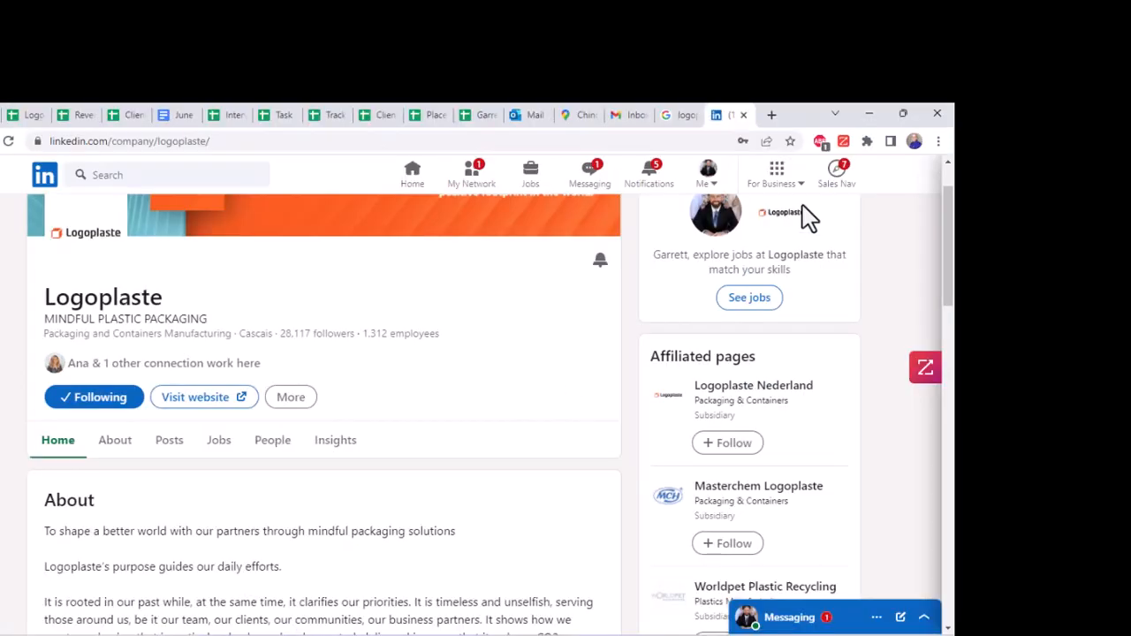
click(202, 408)
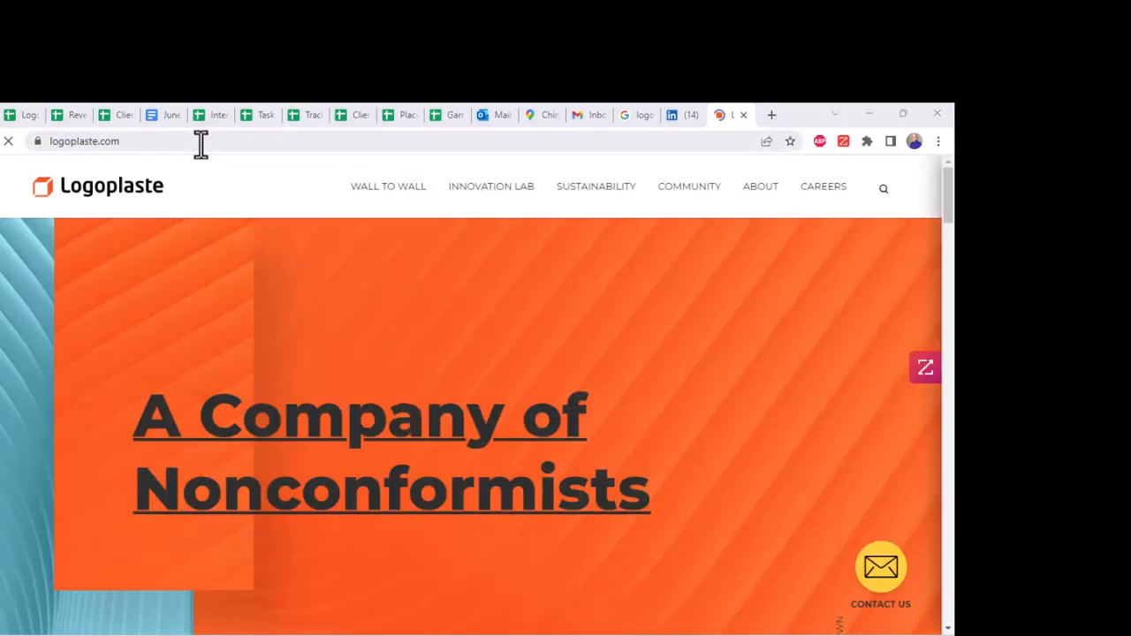
click(201, 144)
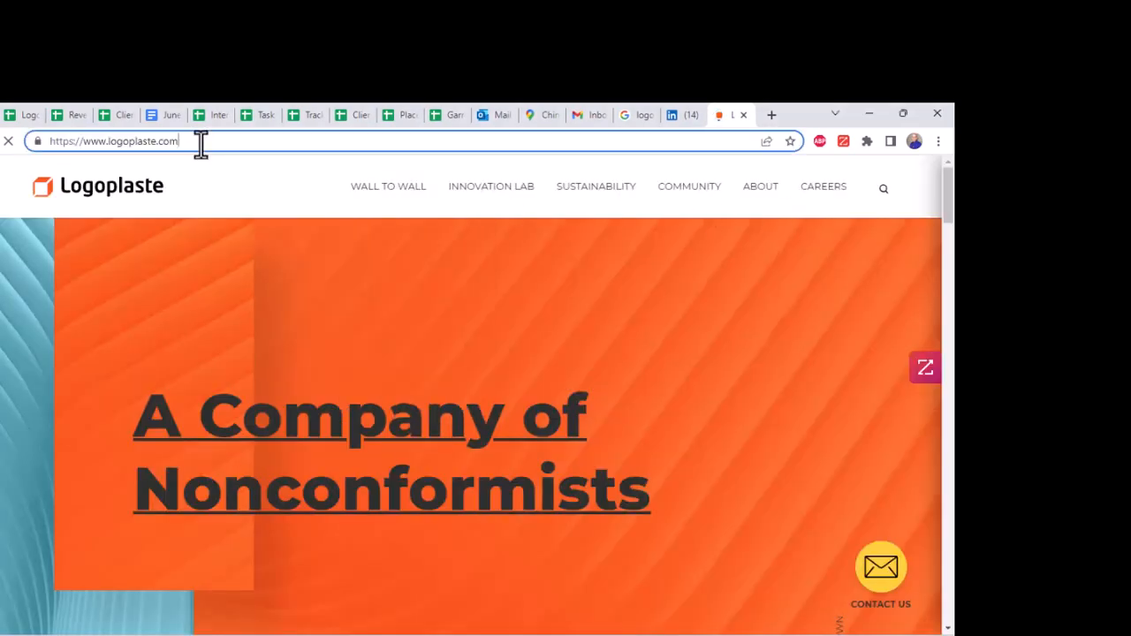
triple_click(201, 144)
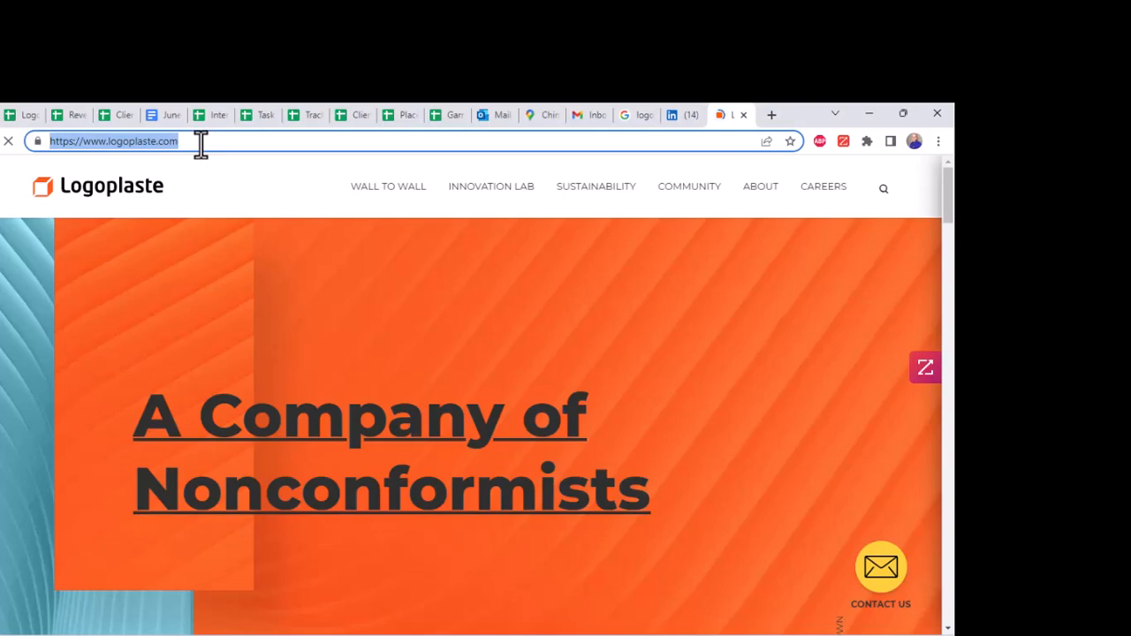
key(alt+Tab)
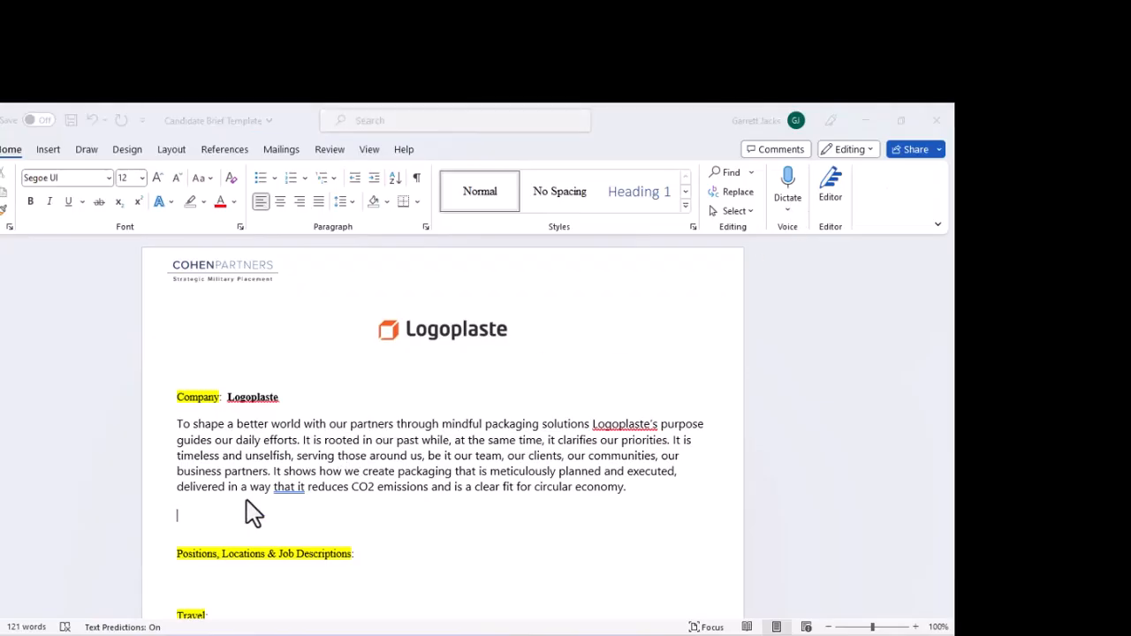
click(202, 525)
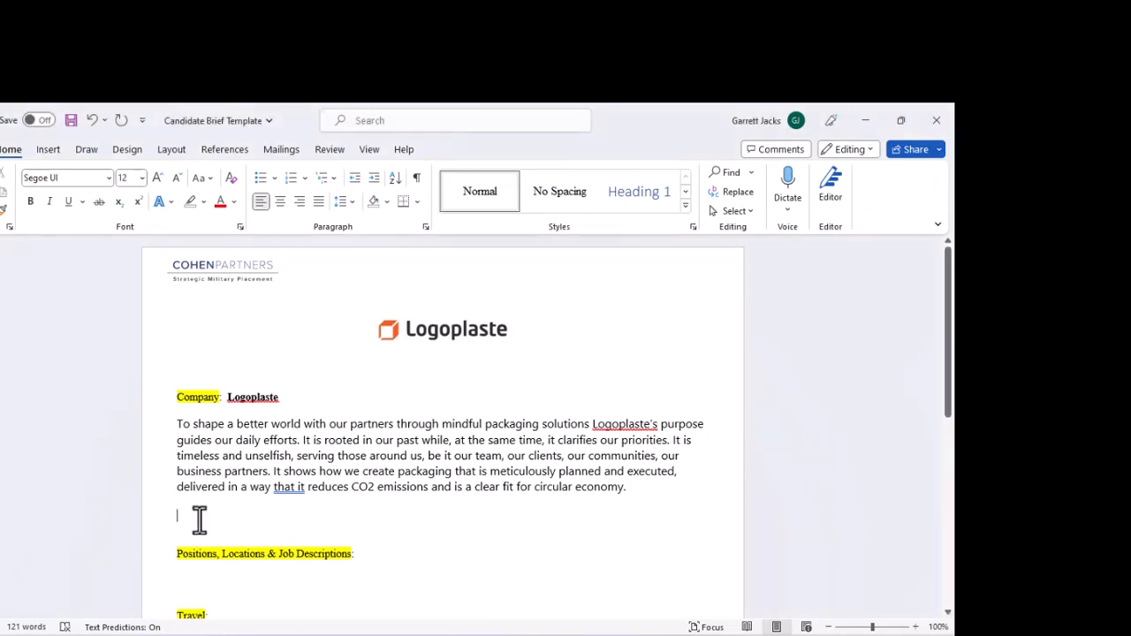
key(ctrl+v)
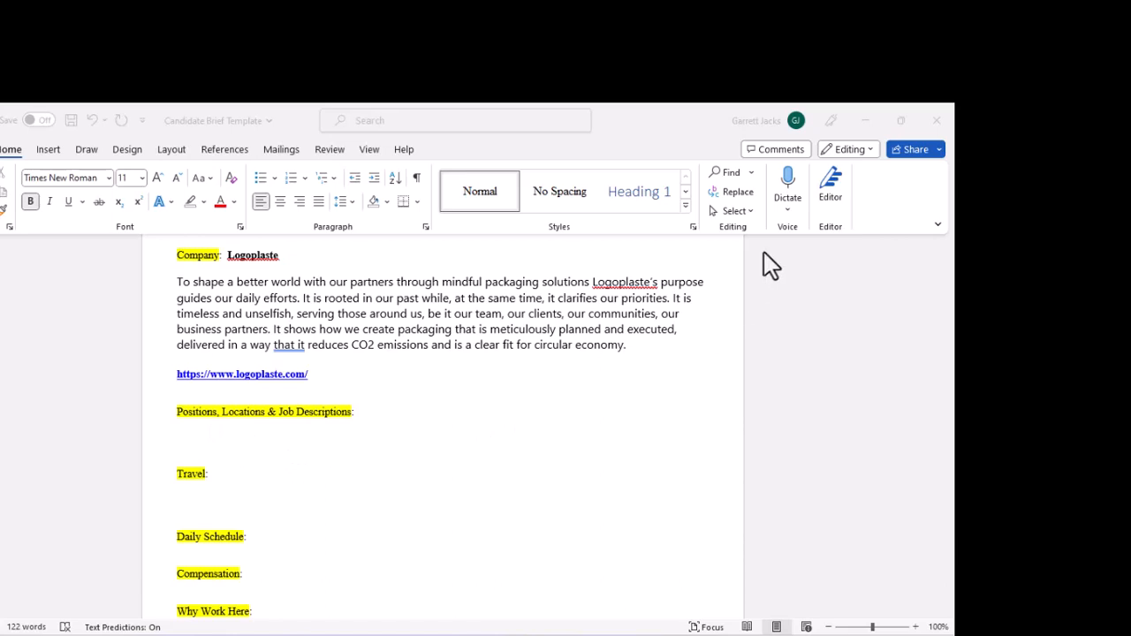
Switch to Outlook and review the positions, locations, salaries and shifts listed in the client's Military Hiring Conference email
key(alt+Tab)
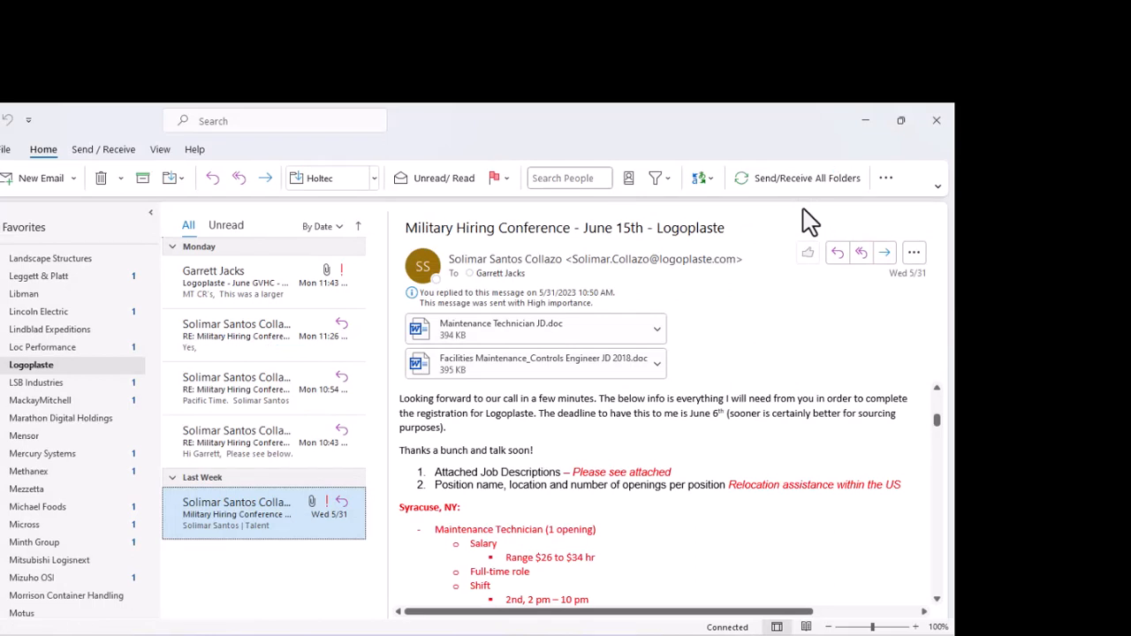
key(alt+Tab)
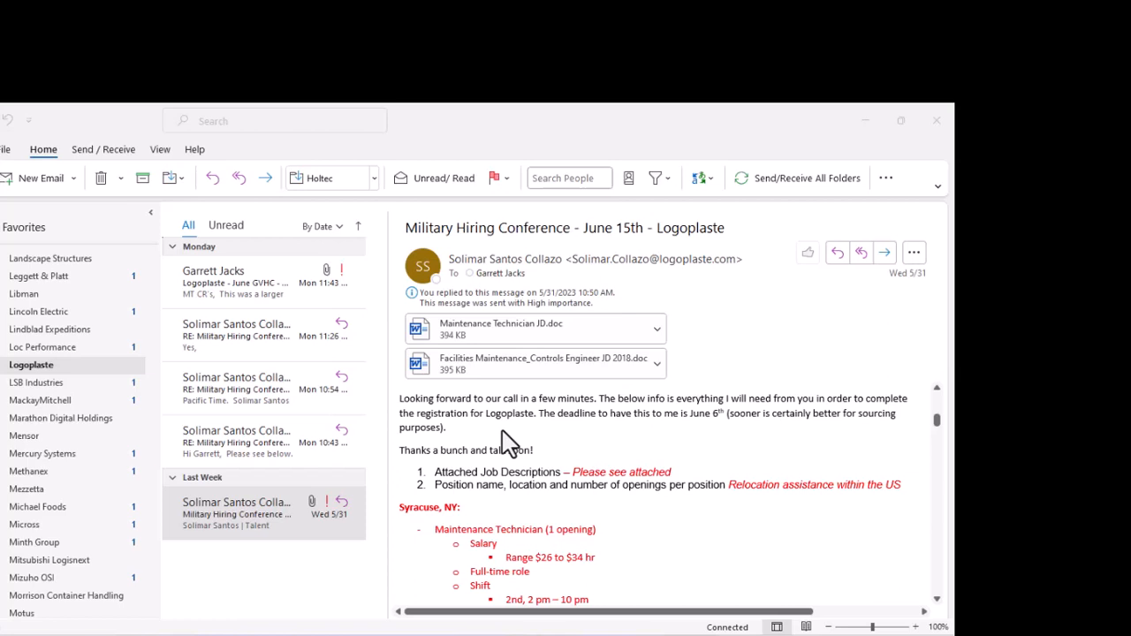
scroll(508, 442, down, 1)
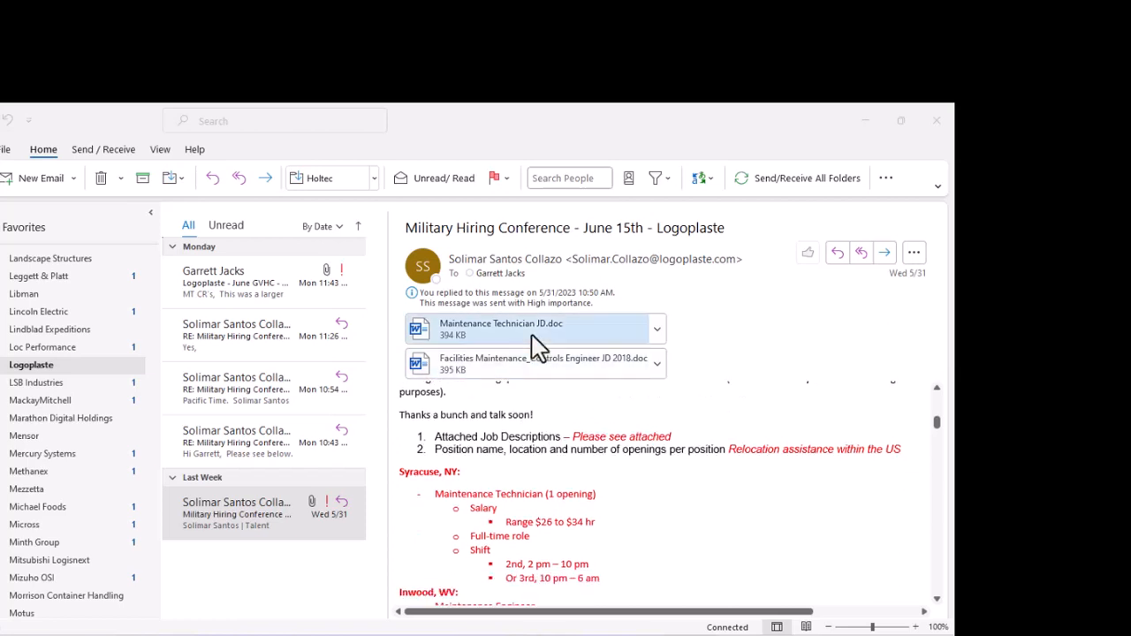
scroll(543, 423, down, 1)
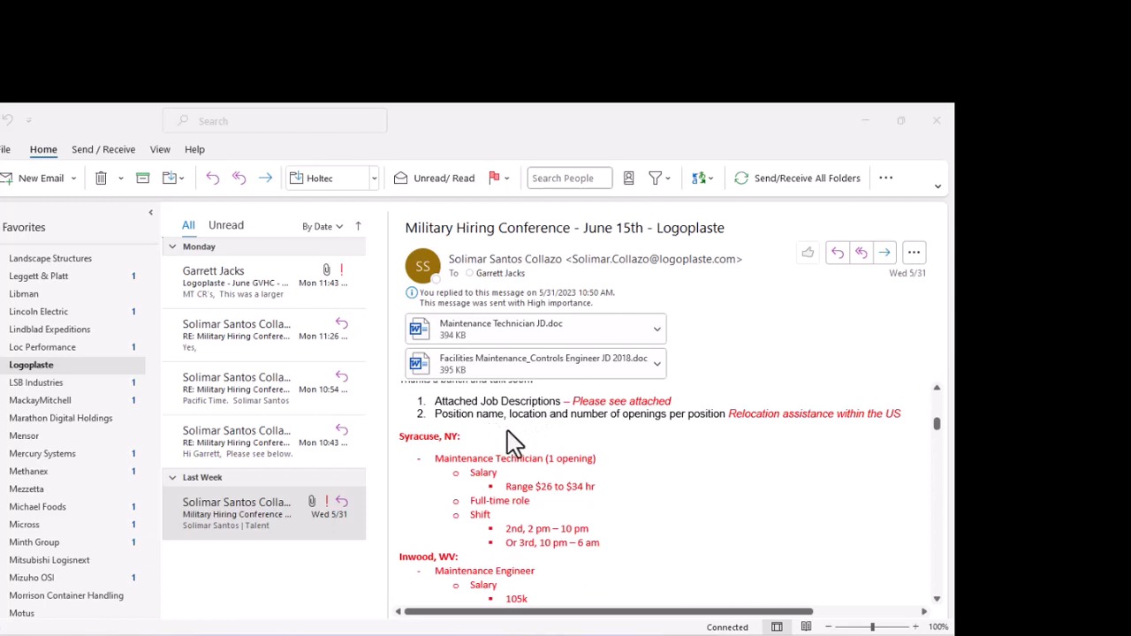
scroll(513, 442, down, 1)
scroll(521, 435, up, 1)
scroll(573, 448, down, 1)
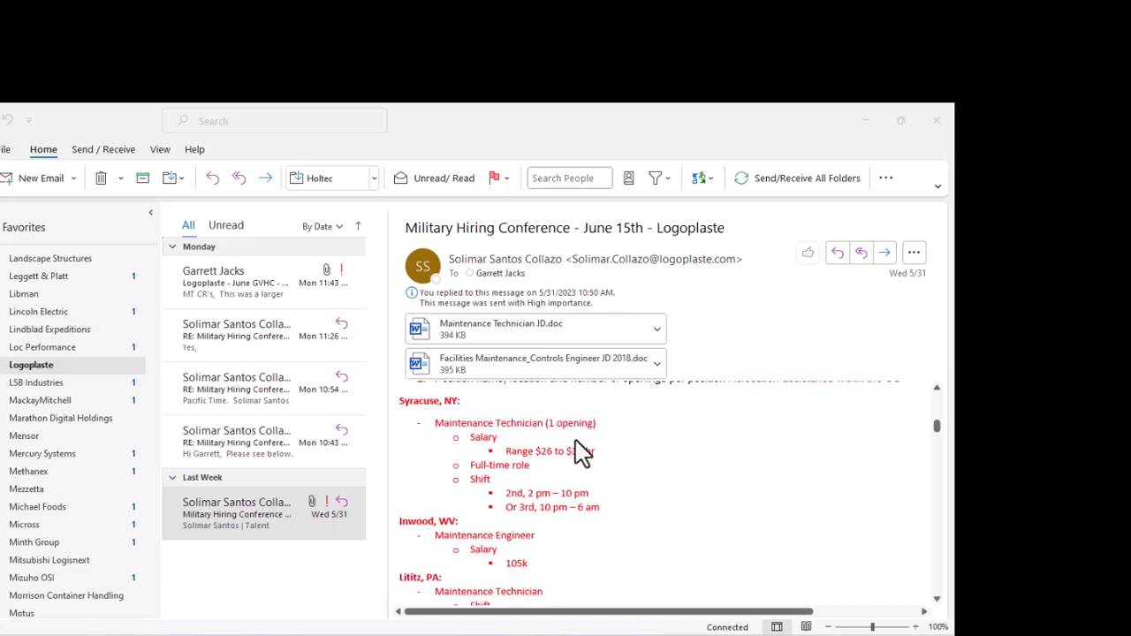
scroll(575, 449, up, 1)
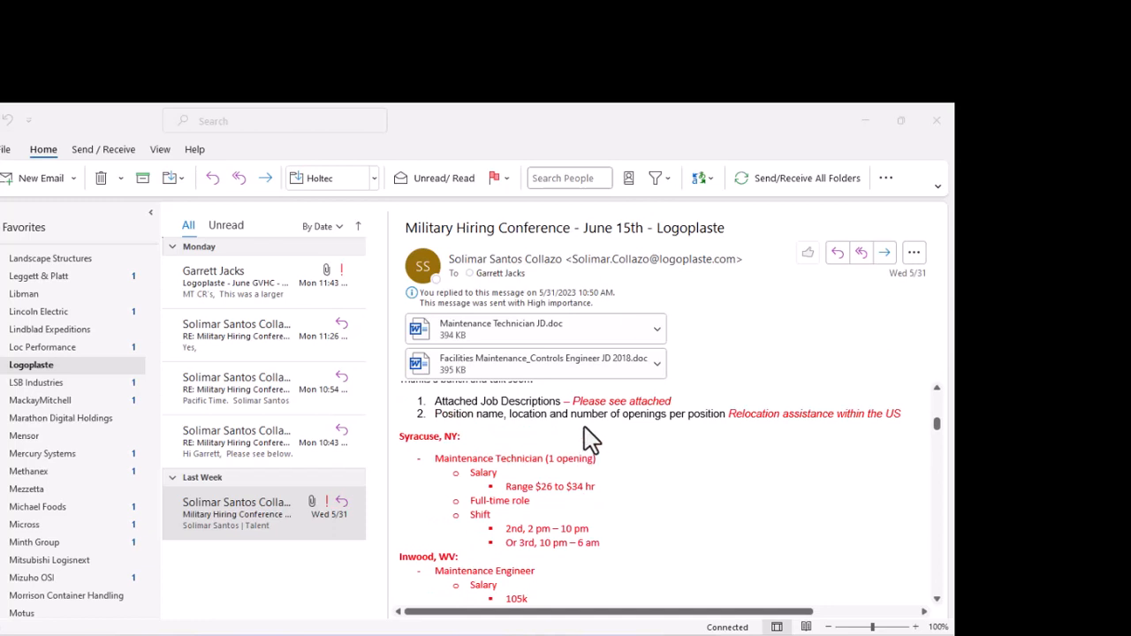
Open the attached Maintenance Technician JD.doc, copy its text from the summary through the last listed duty, and minimize the document
double_click(511, 347)
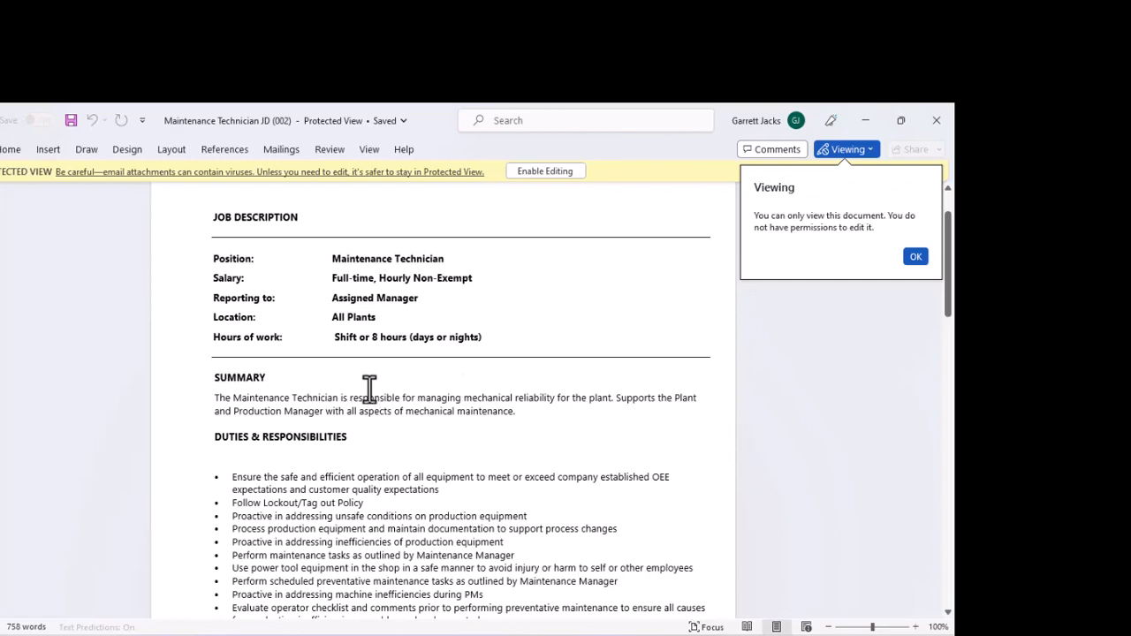
scroll(368, 387, down, 1)
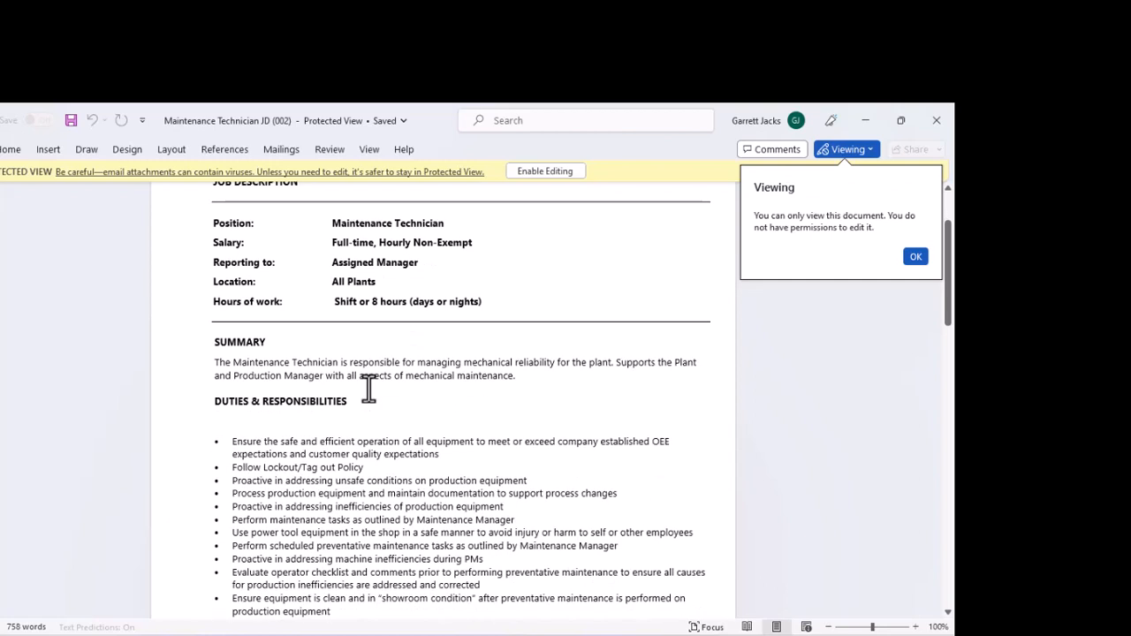
scroll(389, 398, up, 2)
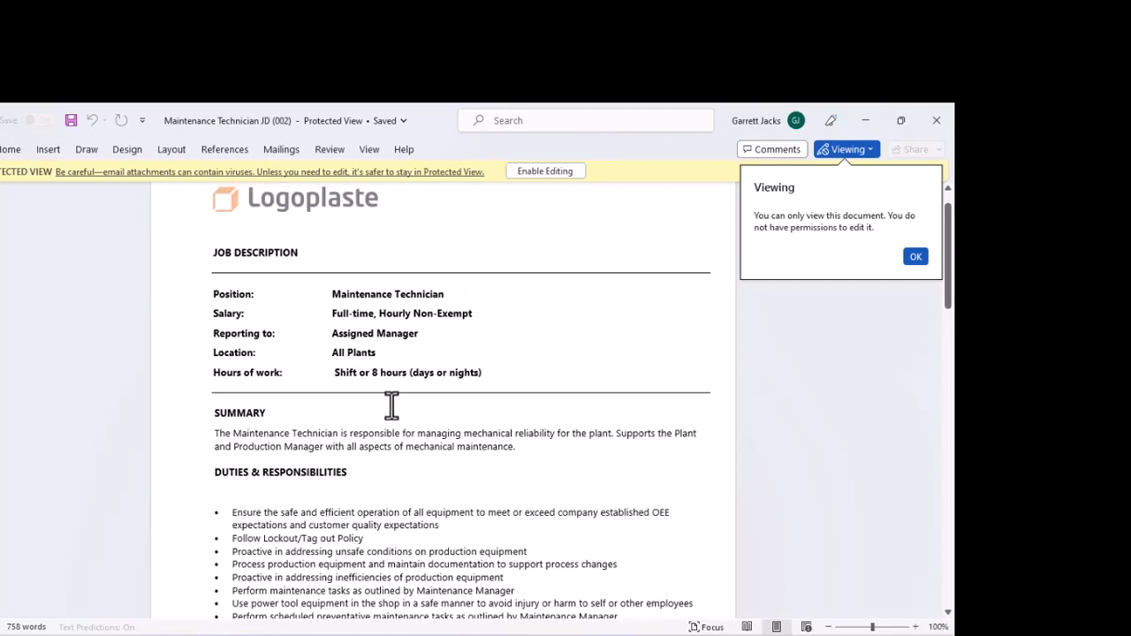
scroll(393, 409, down, 2)
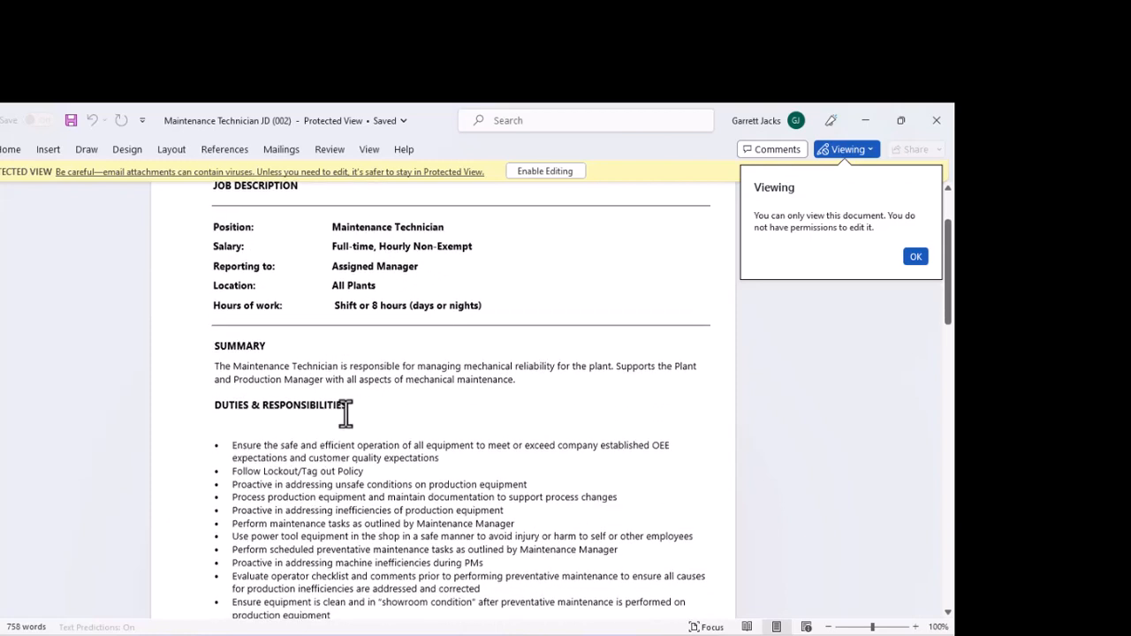
drag(215, 364, 502, 513)
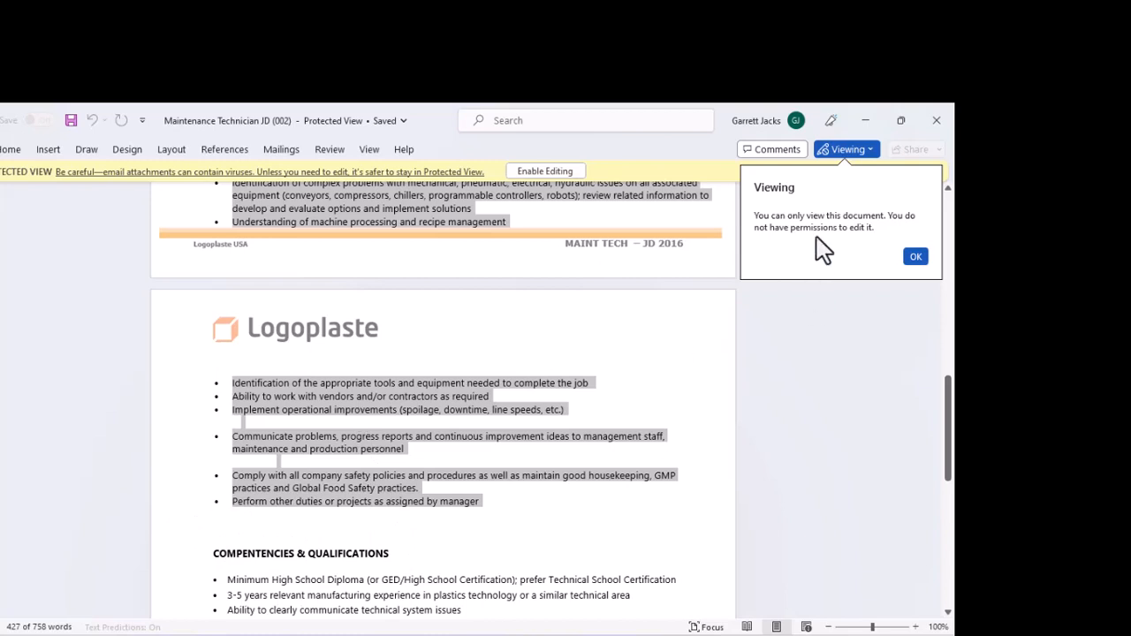
click(865, 120)
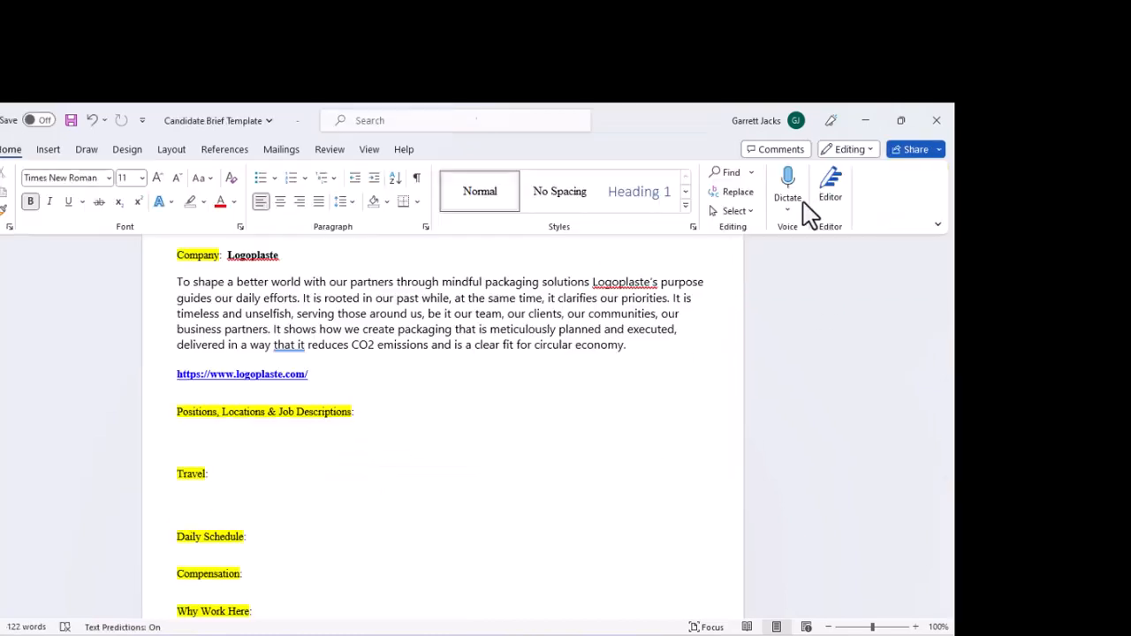
Enter the underlined heading "Maintenance Technician – Syracuse, NY" below Positions, Locations & Job Descriptions in the candidate brief
click(205, 446)
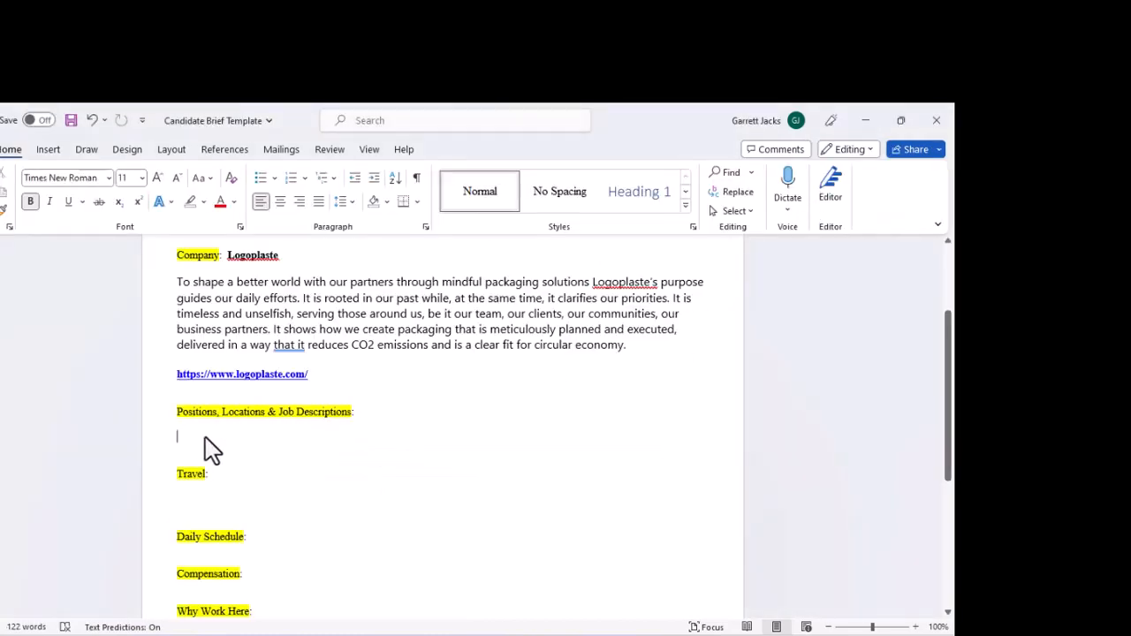
text(Maintenance Technician -)
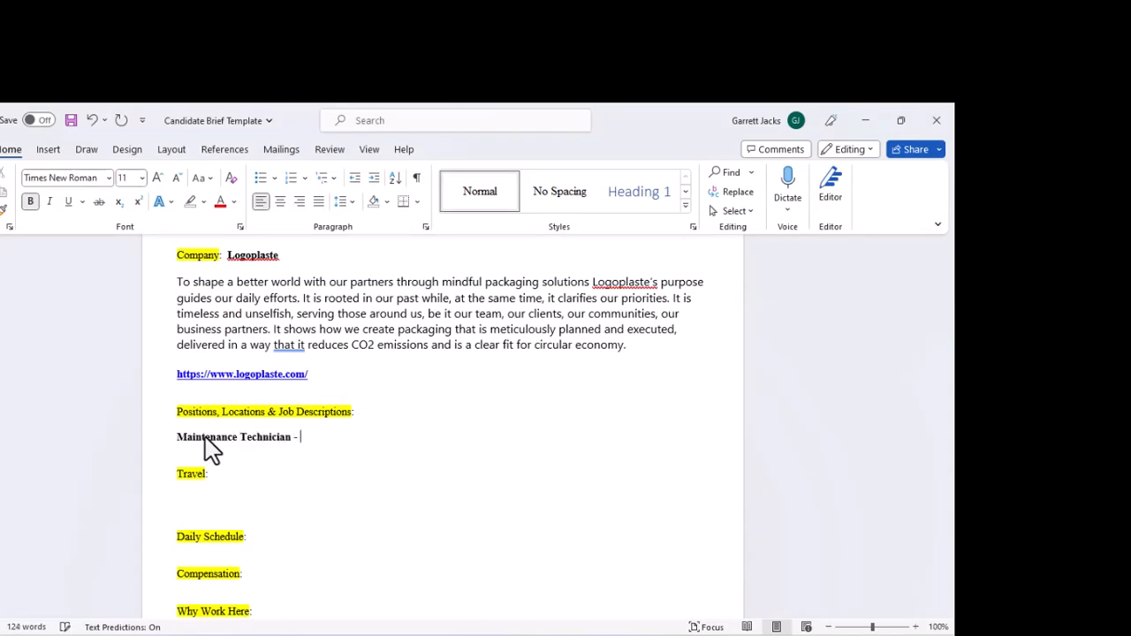
text( Syracuse, NY)
double_click(204, 437)
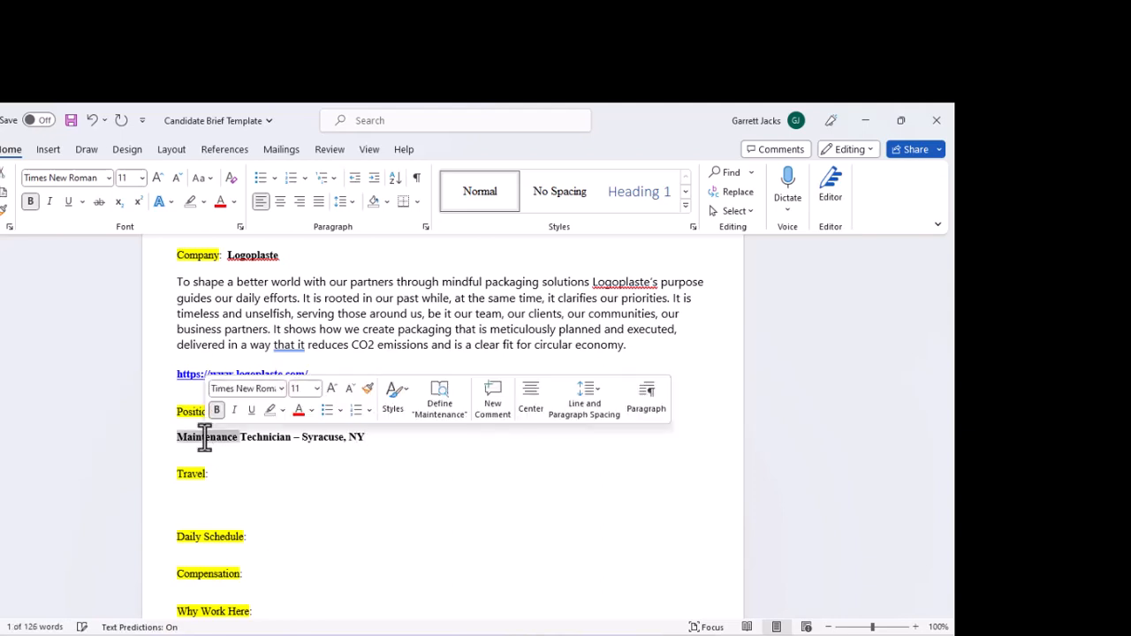
click(251, 409)
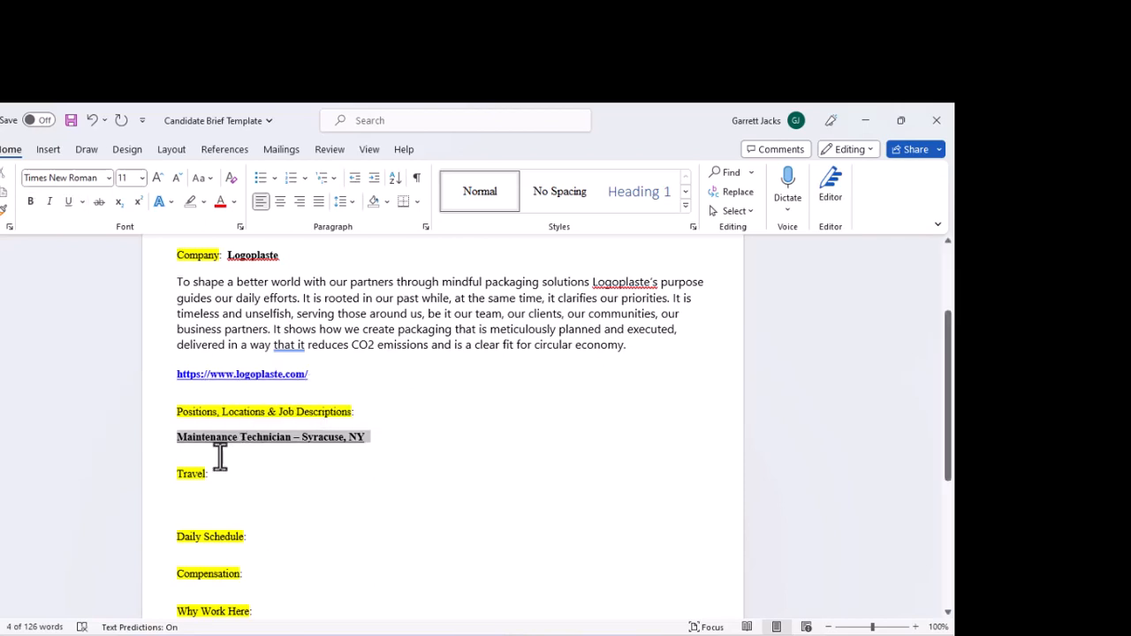
Paste the copied job summary and duties on a new line below the Maintenance Technician heading
click(220, 456)
key(Return)
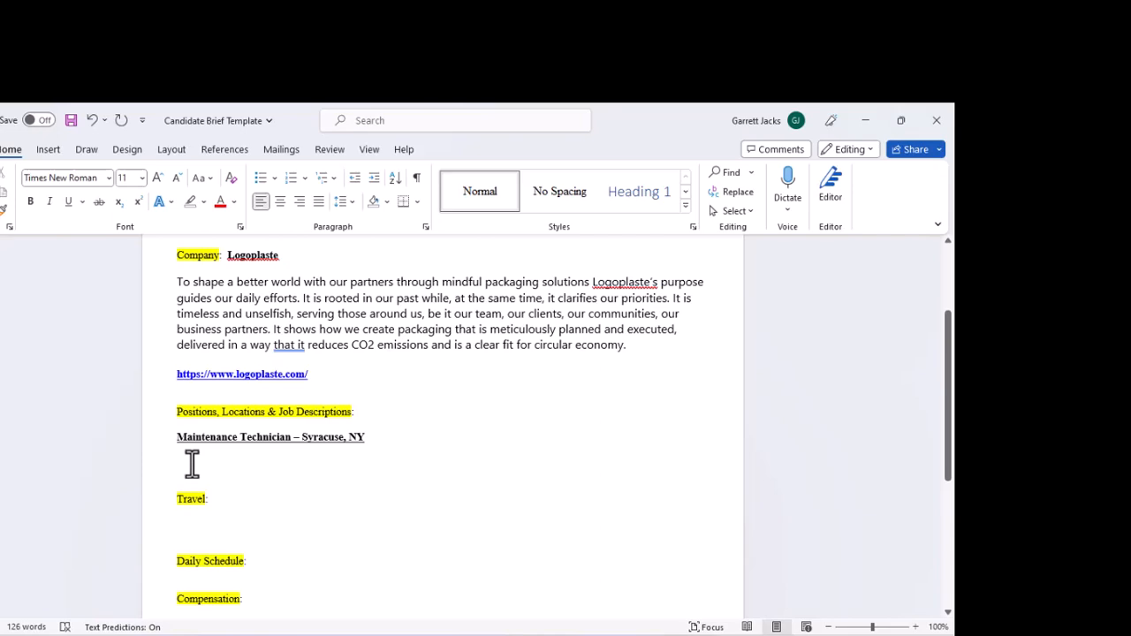
key(ctrl+v)
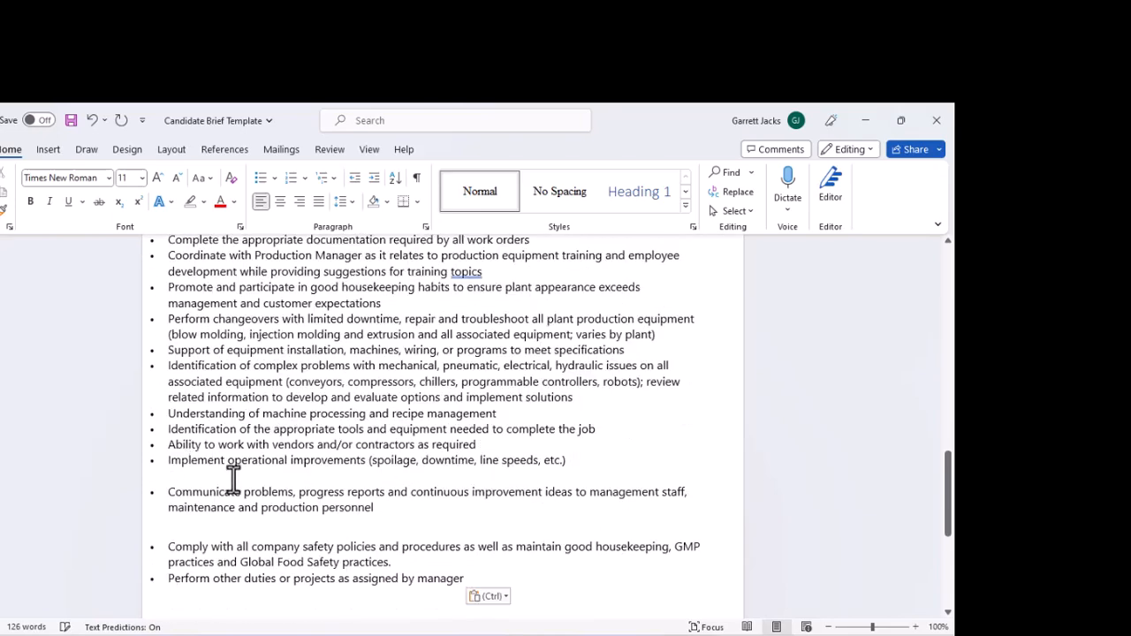
Delete the DUTIES & RESPONSIBILITIES heading and the extra blank lines between the job summary and the bullet list
scroll(232, 480, up, 9)
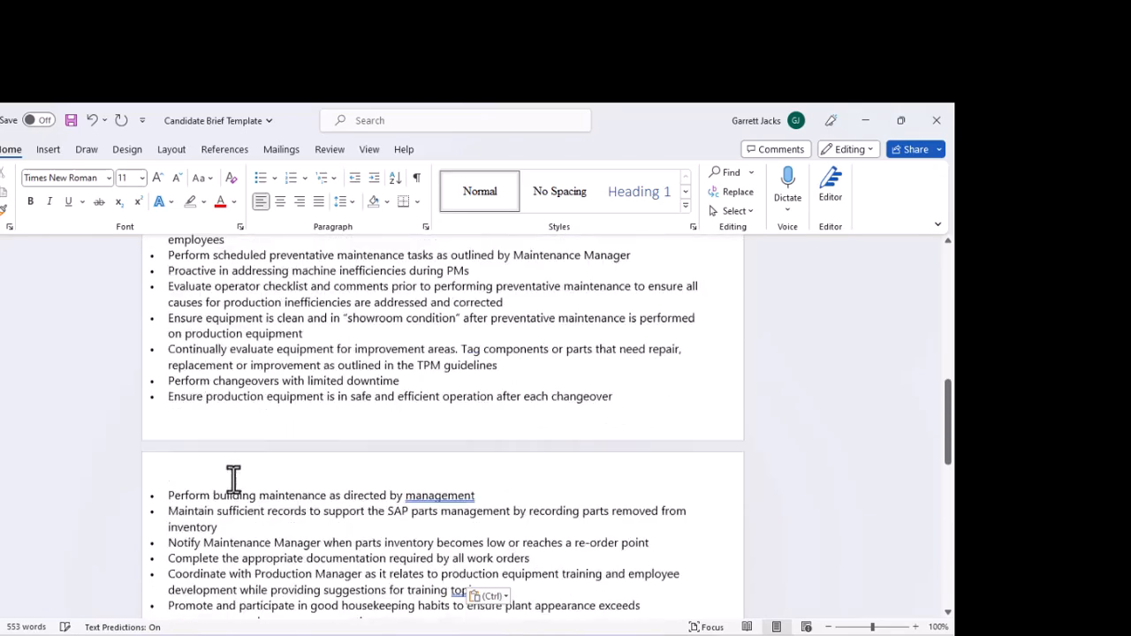
scroll(233, 480, up, 5)
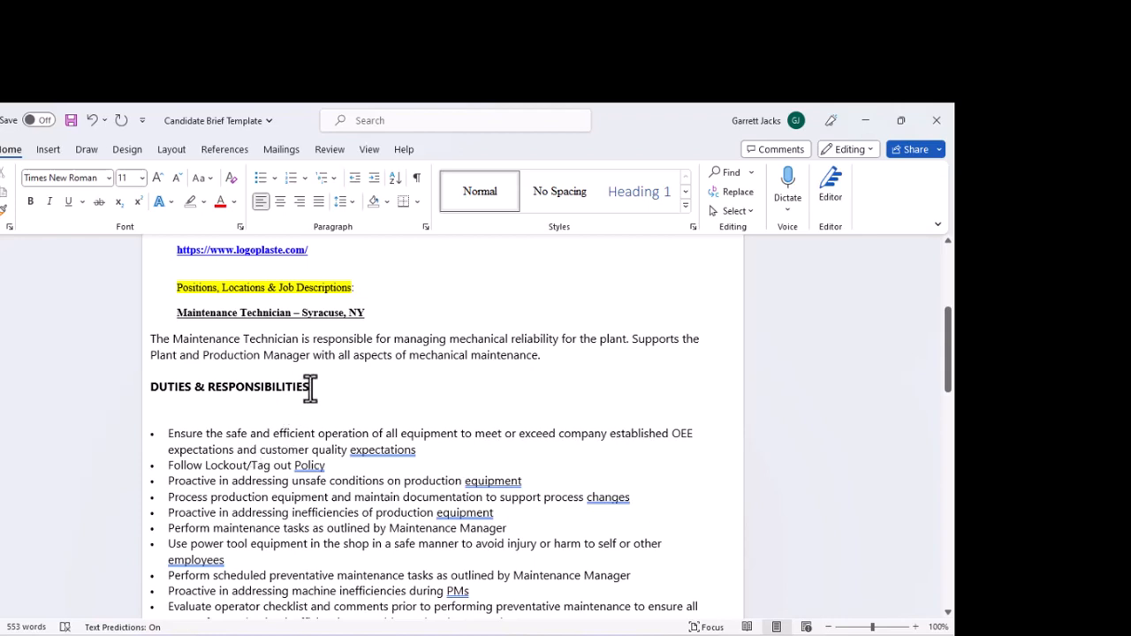
drag(309, 386, 176, 390)
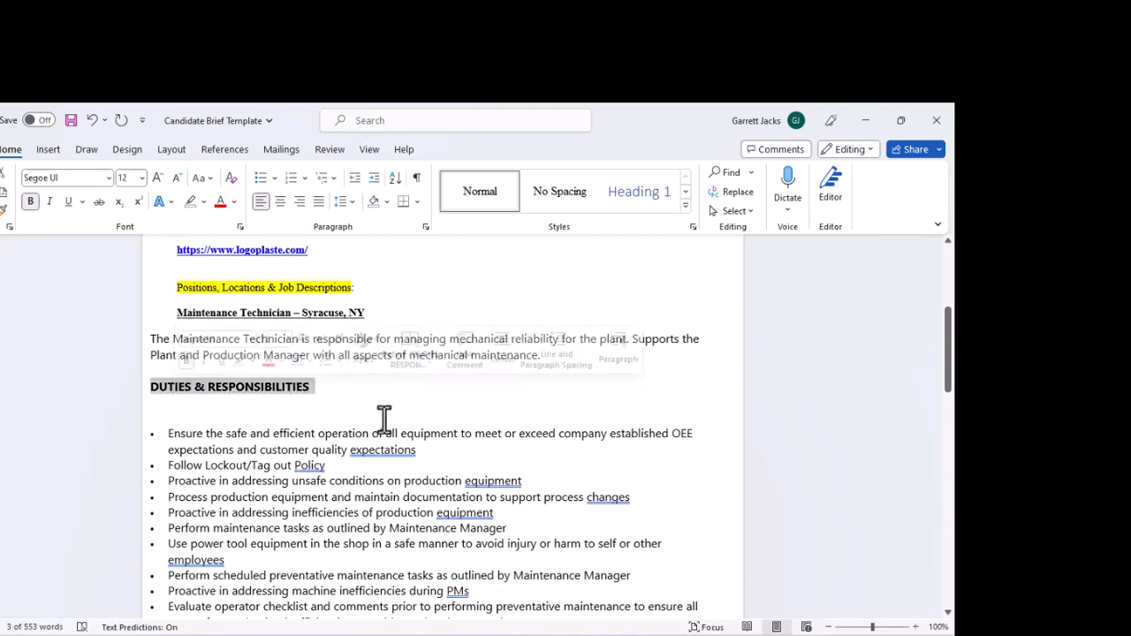
key(Delete)
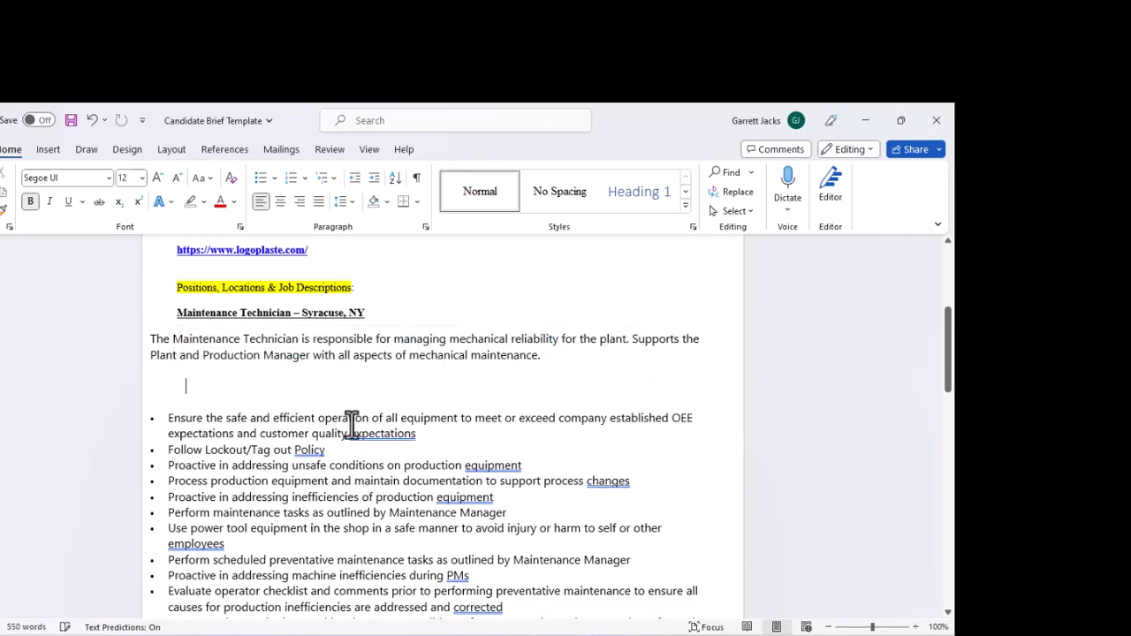
key(BackSpace)
key(BackSpace)
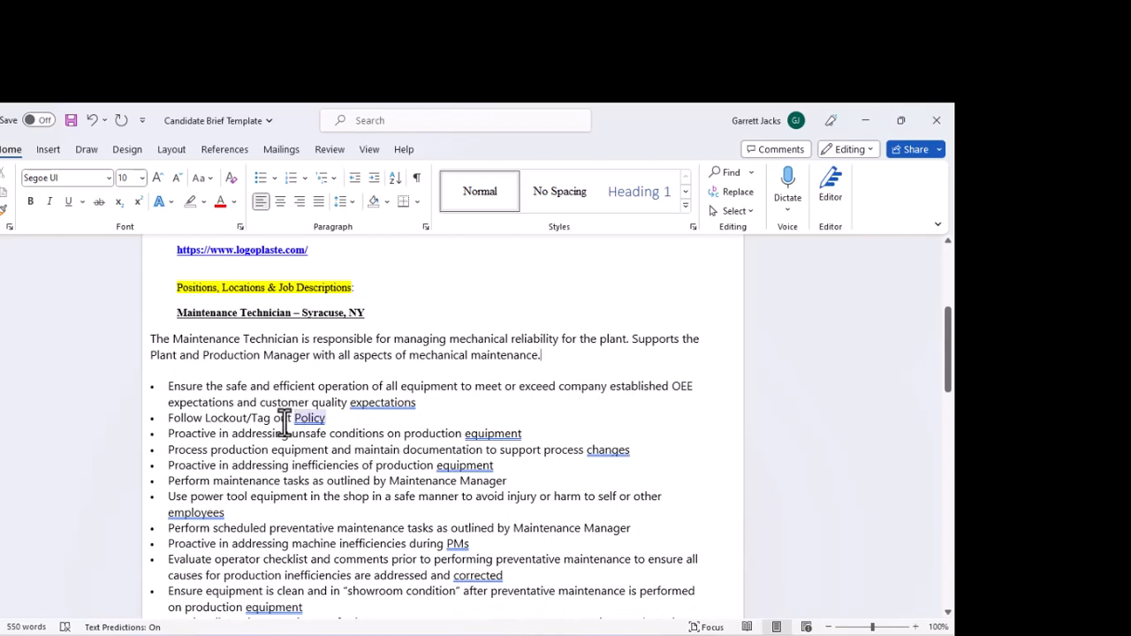
Delete the blank lines between the last Maintenance Technician bullets and the extra blank line above Travel
scroll(270, 446, down, 5)
scroll(274, 448, down, 4)
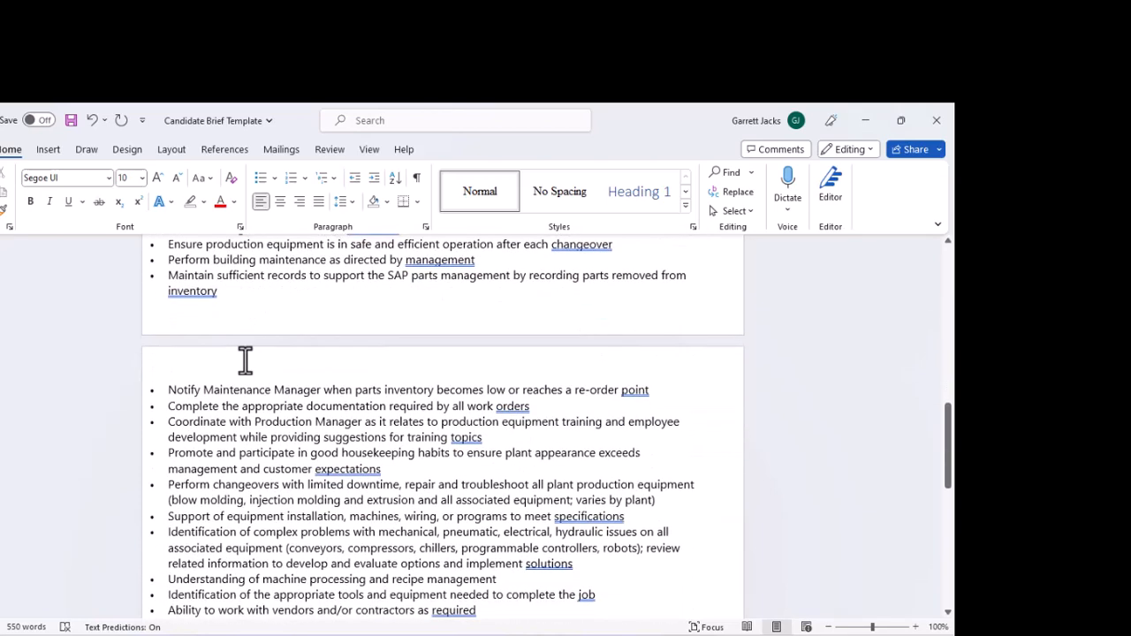
scroll(232, 448, down, 2)
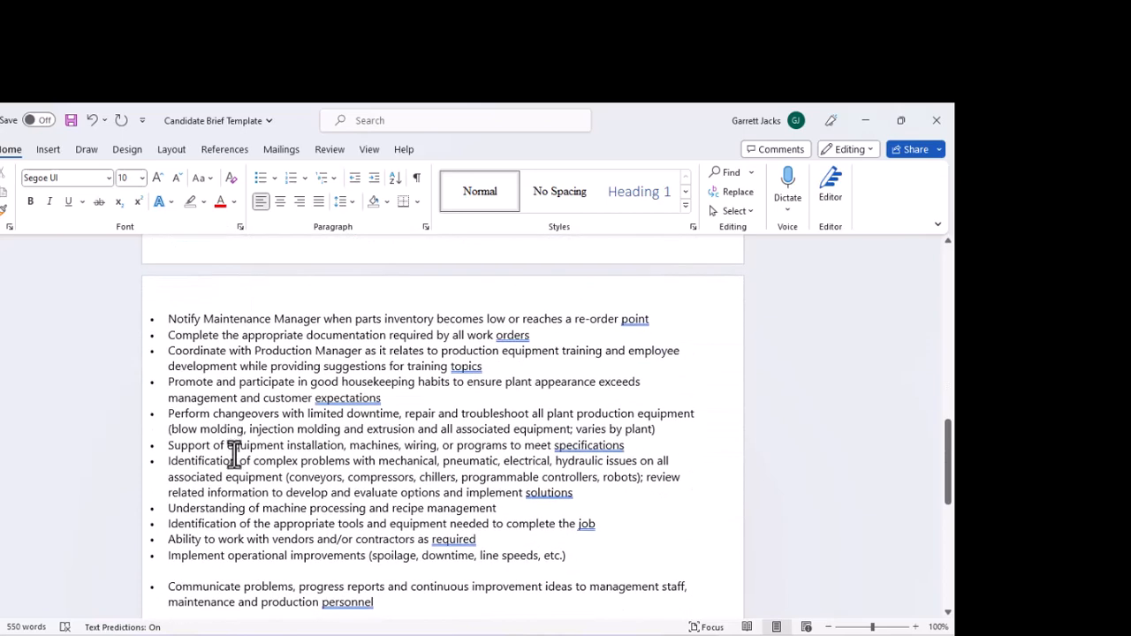
scroll(200, 528, down, 1)
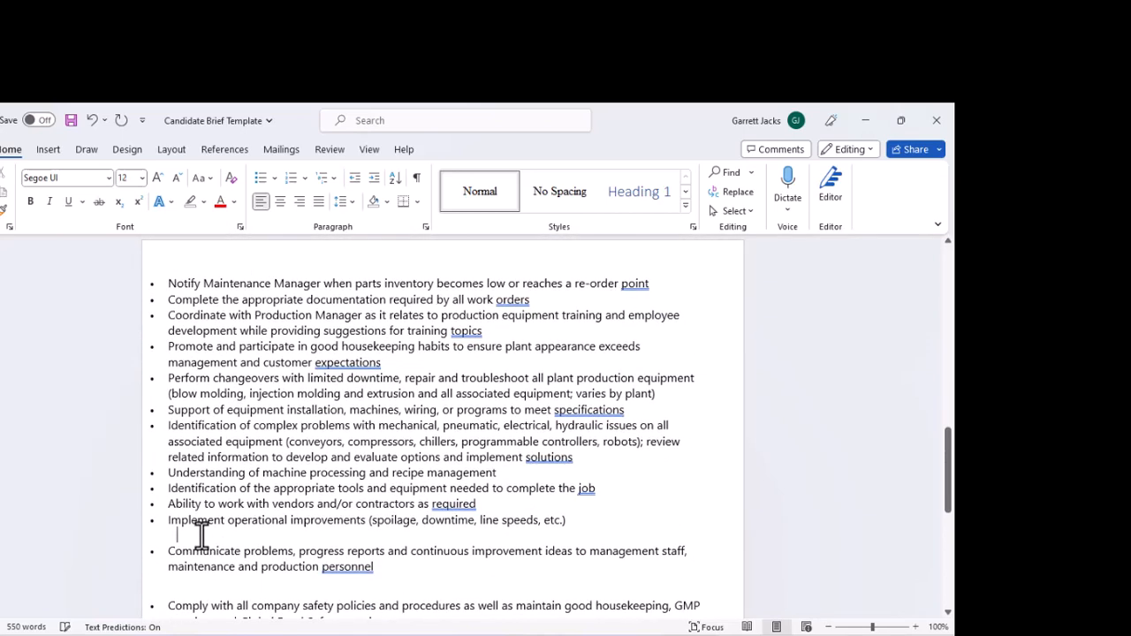
key(BackSpace)
scroll(202, 533, down, 2)
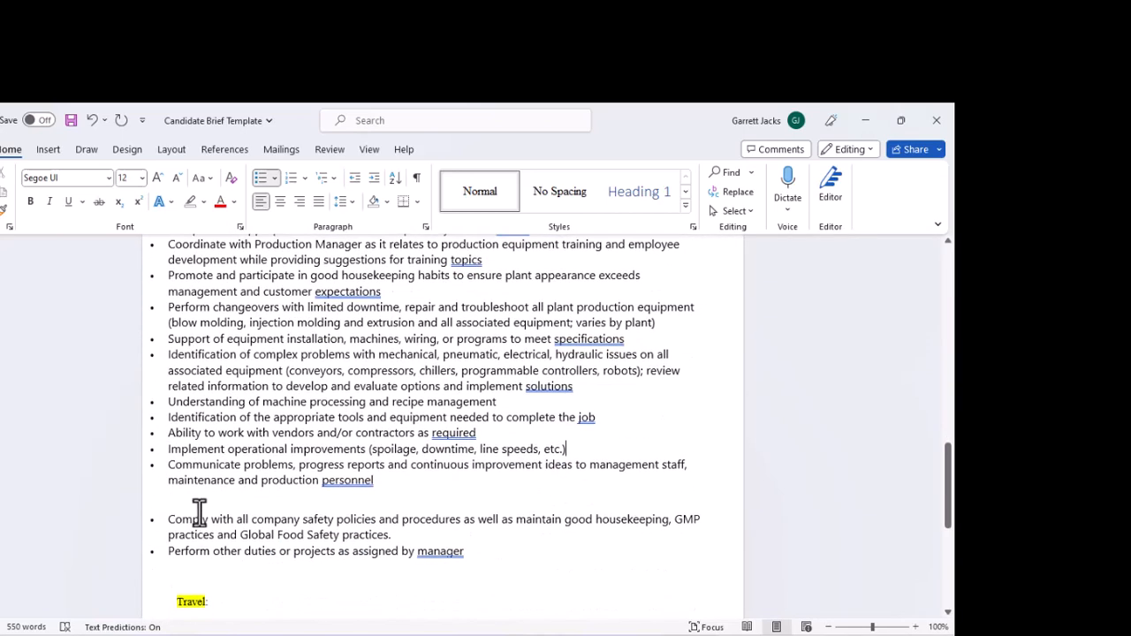
click(199, 506)
key(BackSpace)
key(BackSpace)
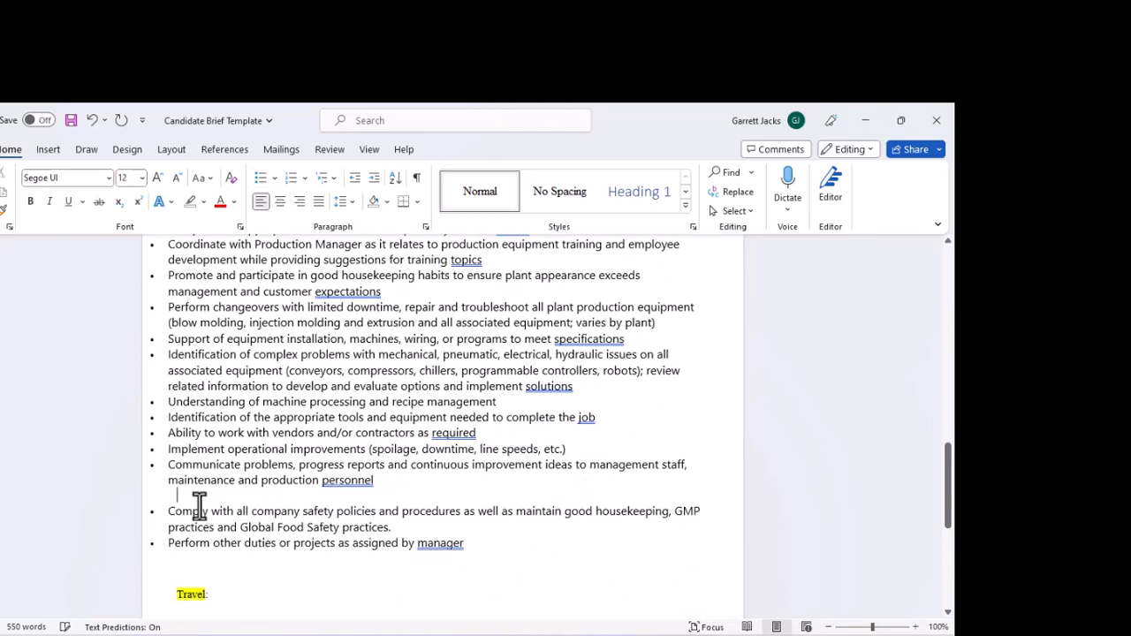
scroll(233, 498, down, 1)
scroll(236, 477, down, 1)
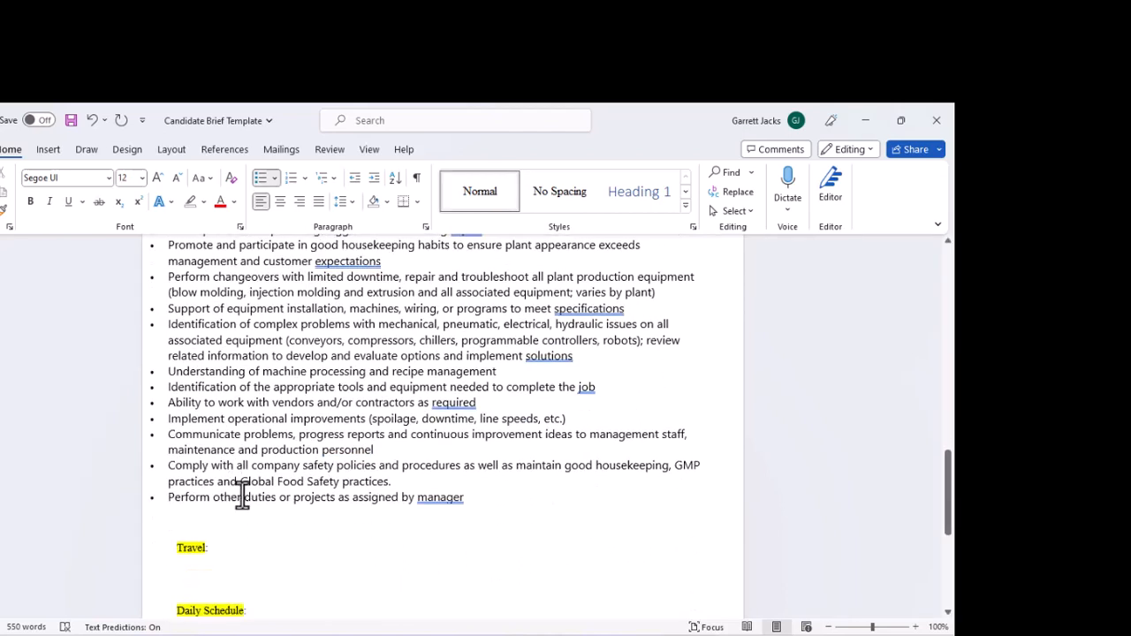
click(221, 518)
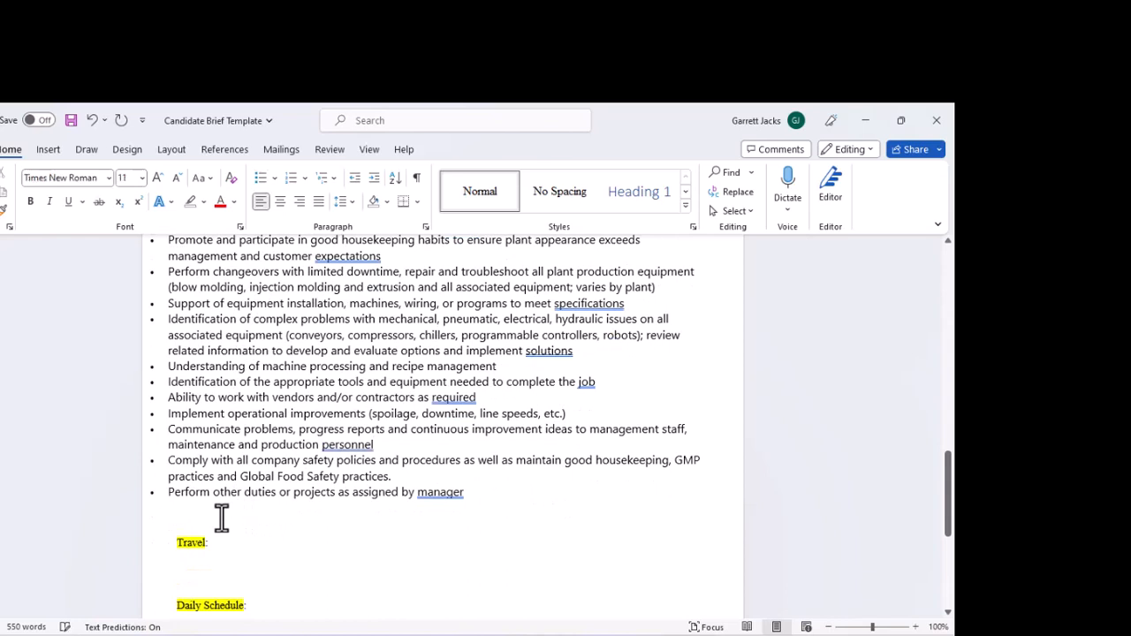
key(BackSpace)
Switch to the client's email in Outlook, maximize it, and copy the answer to question 11 about overnight travel
scroll(809, 225, down, 2)
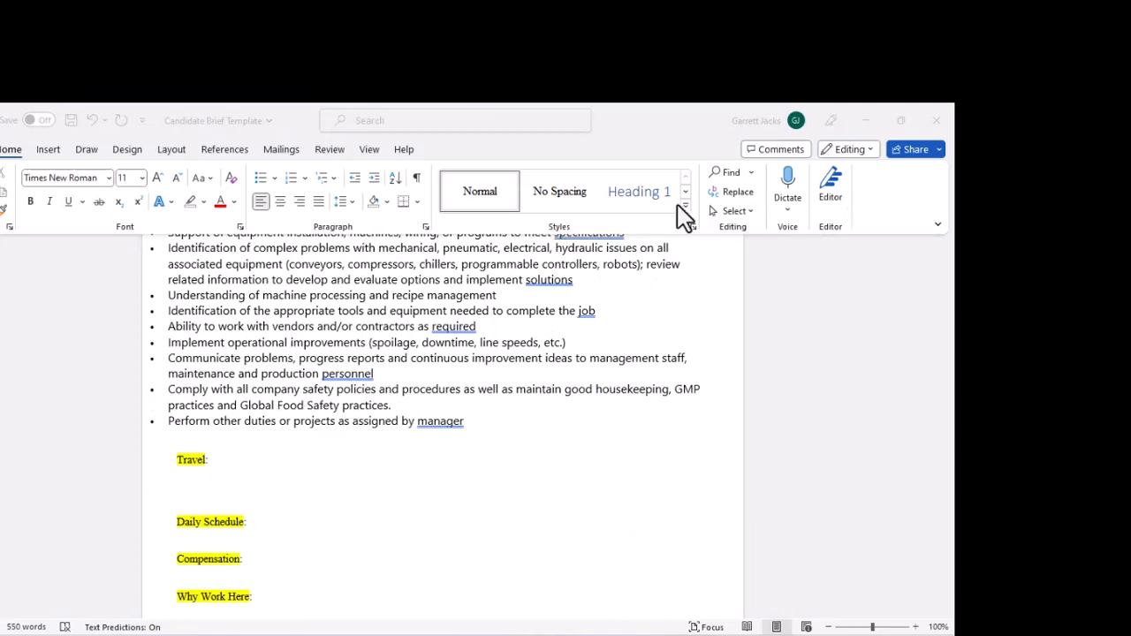
drag(423, 283, 431, 307)
drag(636, 309, 652, 232)
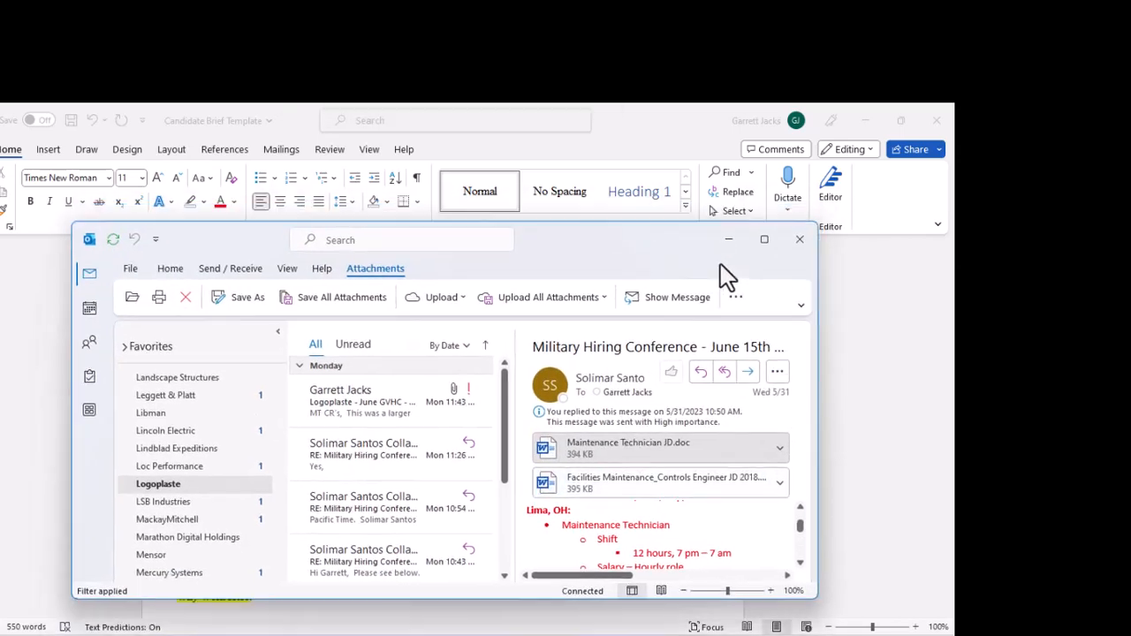
click(761, 239)
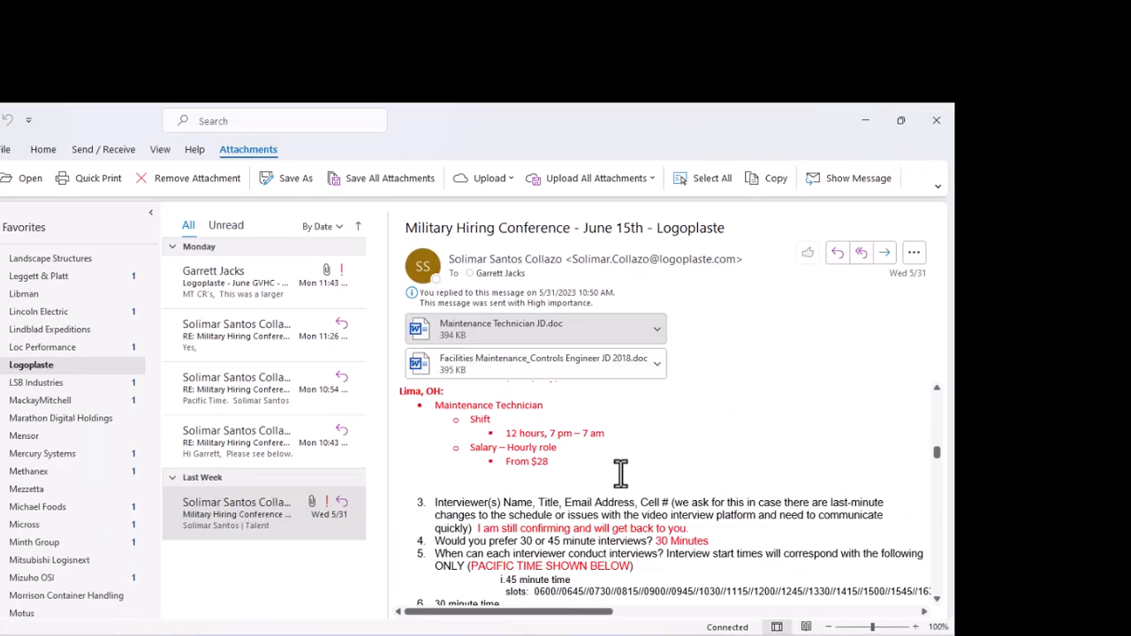
scroll(620, 473, down, 3)
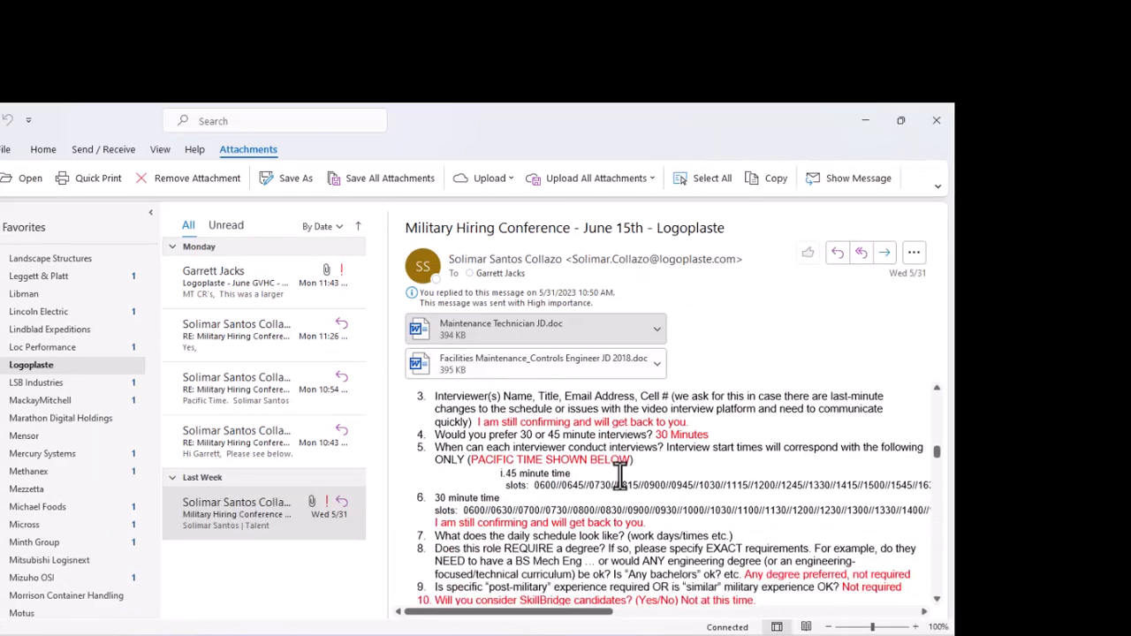
scroll(620, 473, down, 2)
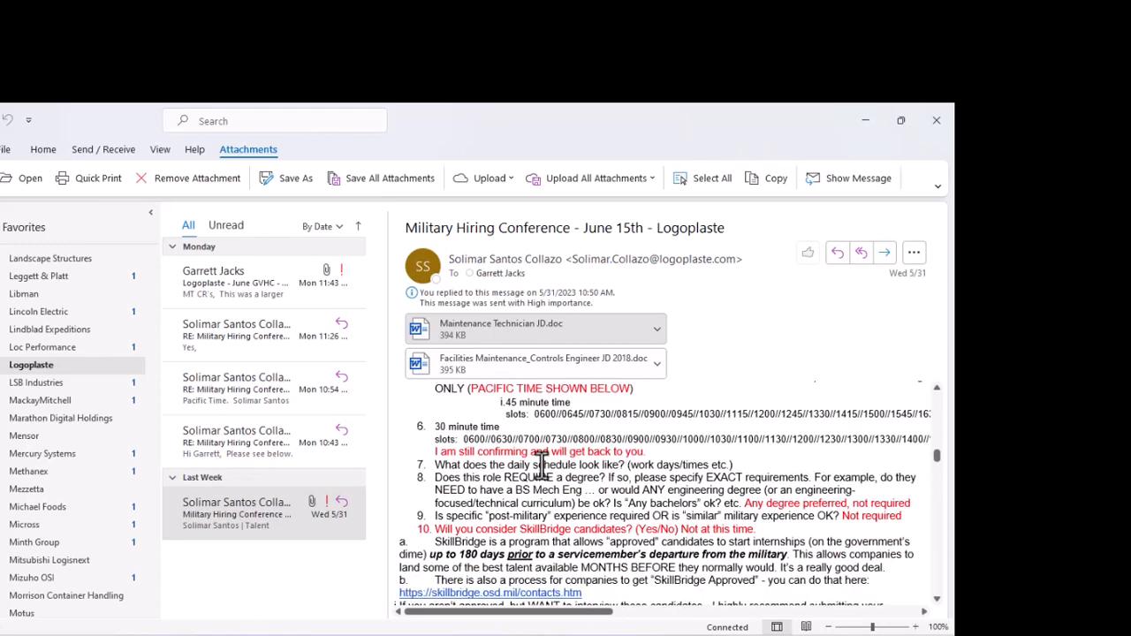
scroll(534, 468, down, 5)
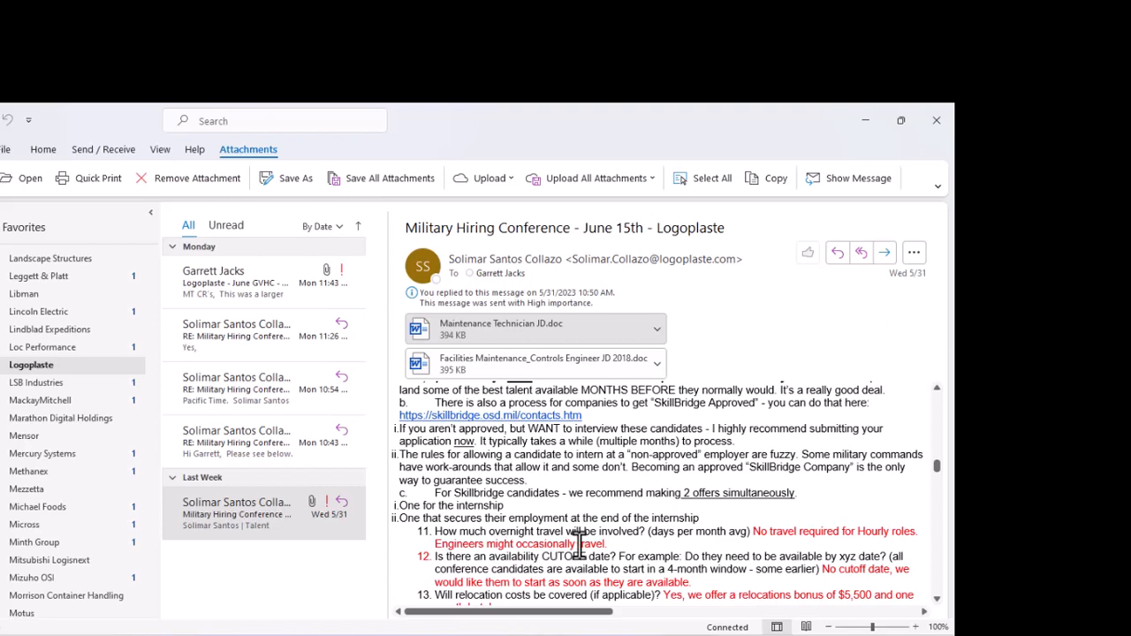
drag(751, 531, 834, 541)
key(ctrl+c)
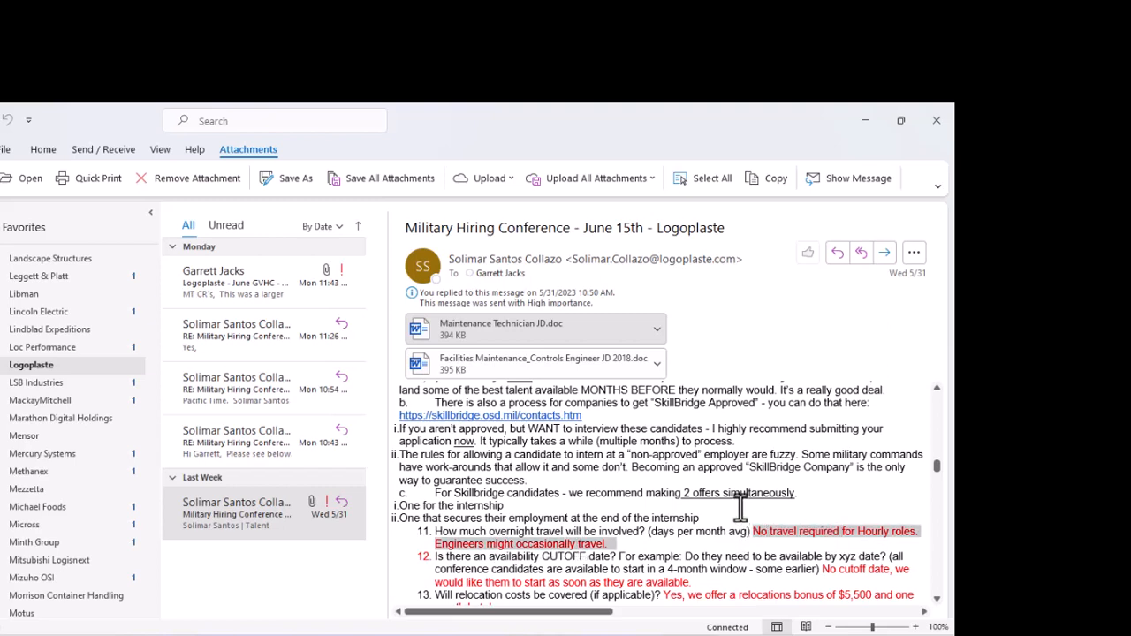
Paste the copied travel answer after the Travel label in the candidate brief and remove the list numbering from that line
key(alt+Tab)
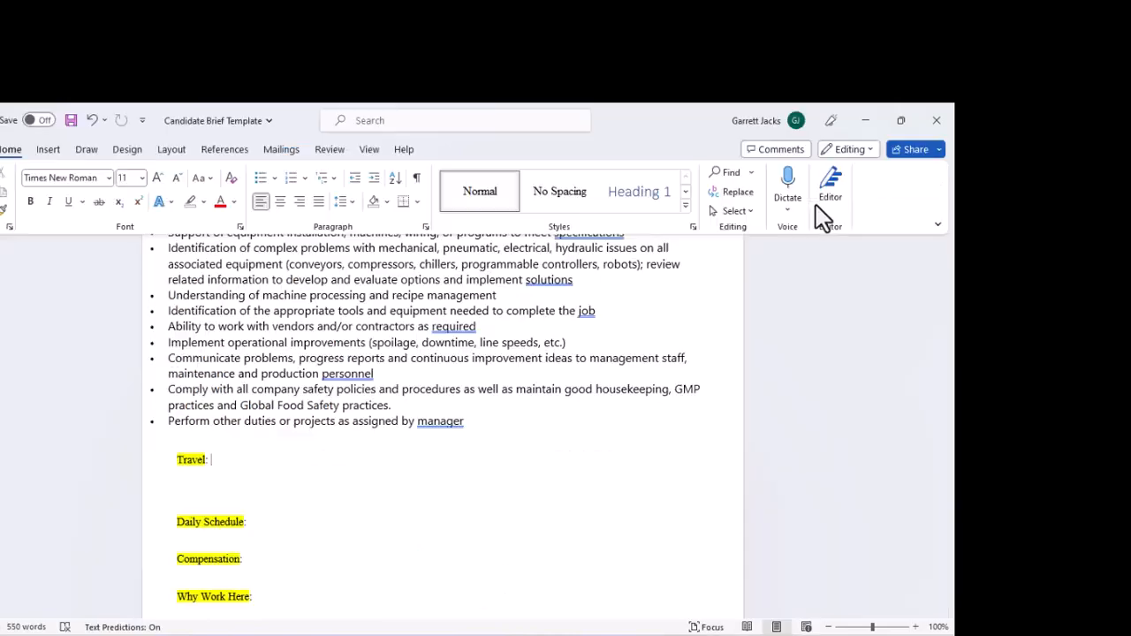
click(278, 462)
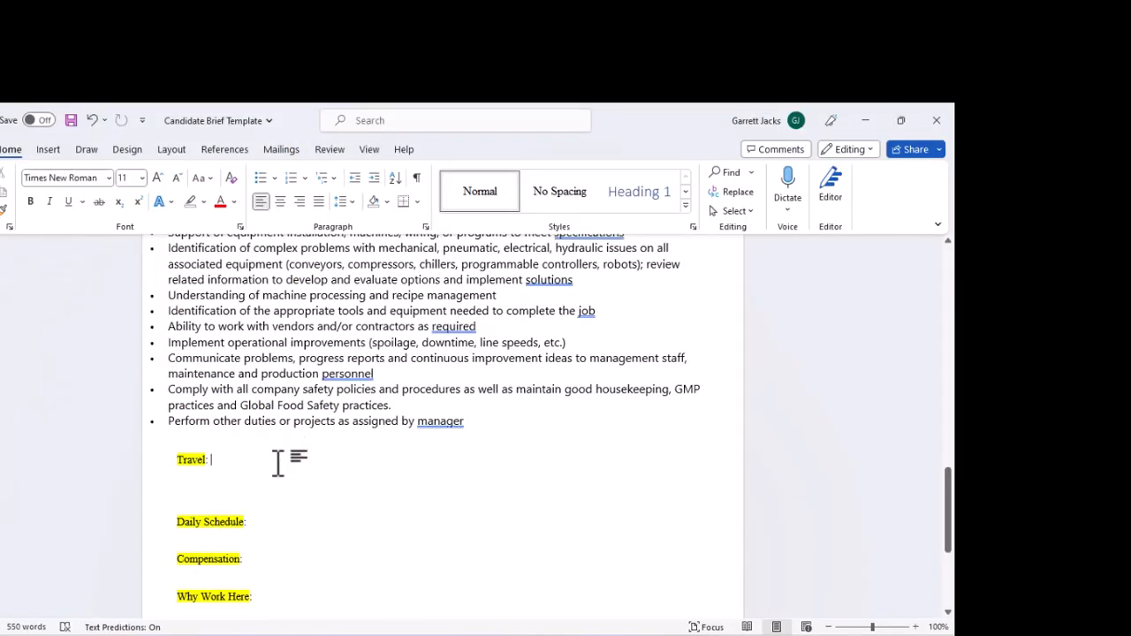
key(ctrl+v)
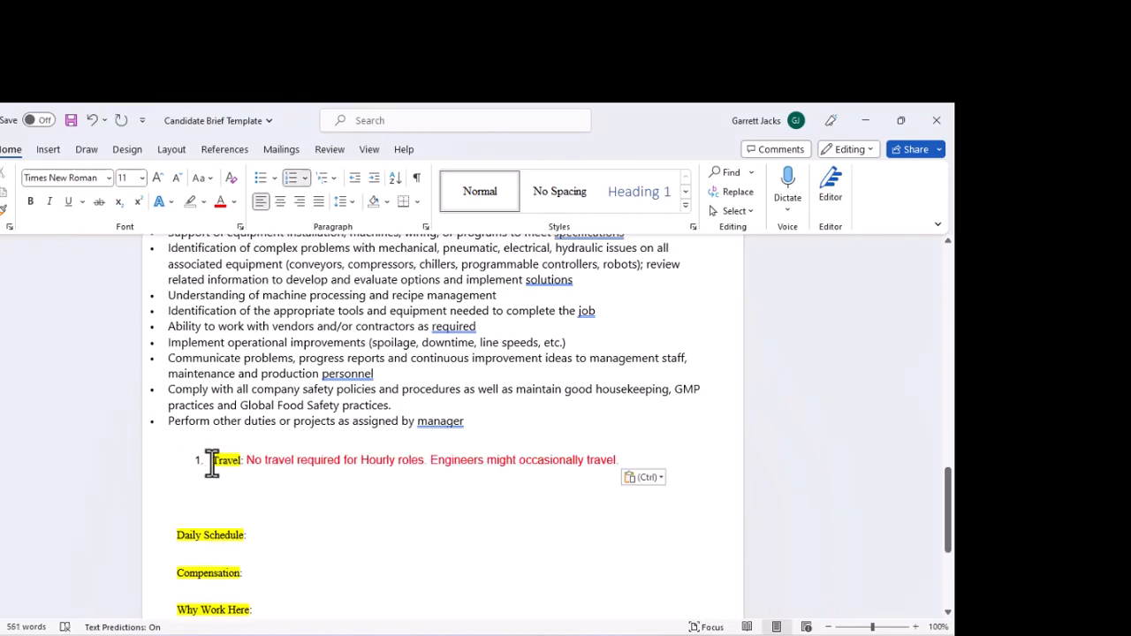
click(212, 461)
key(BackSpace)
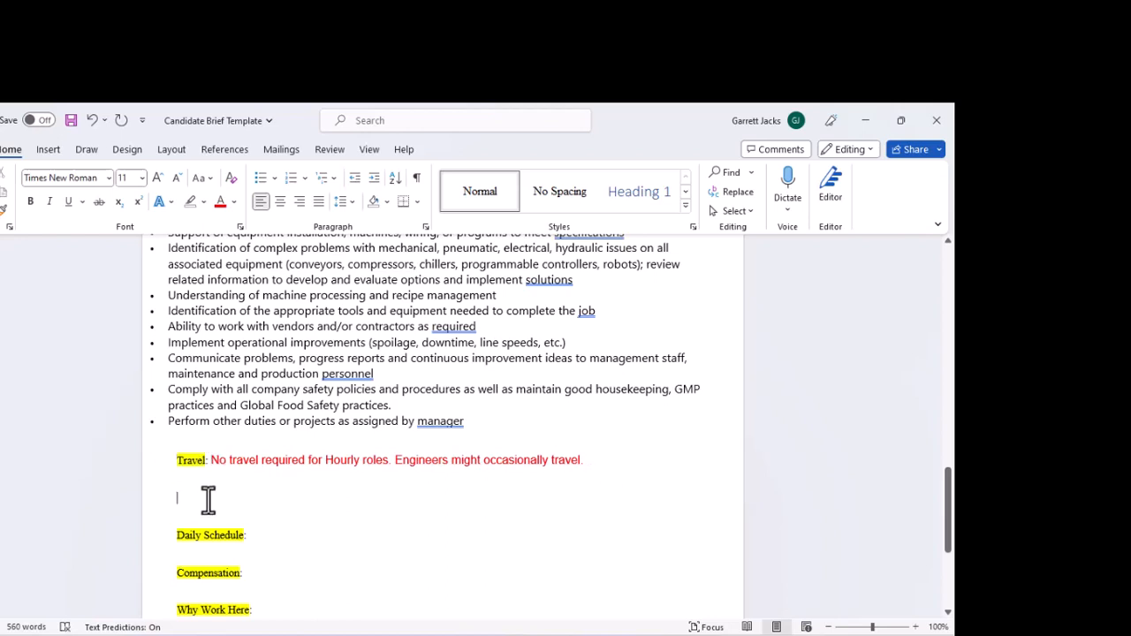
Delete the extra blank lines between Travel and Daily Schedule
key(BackSpace)
key(BackSpace)
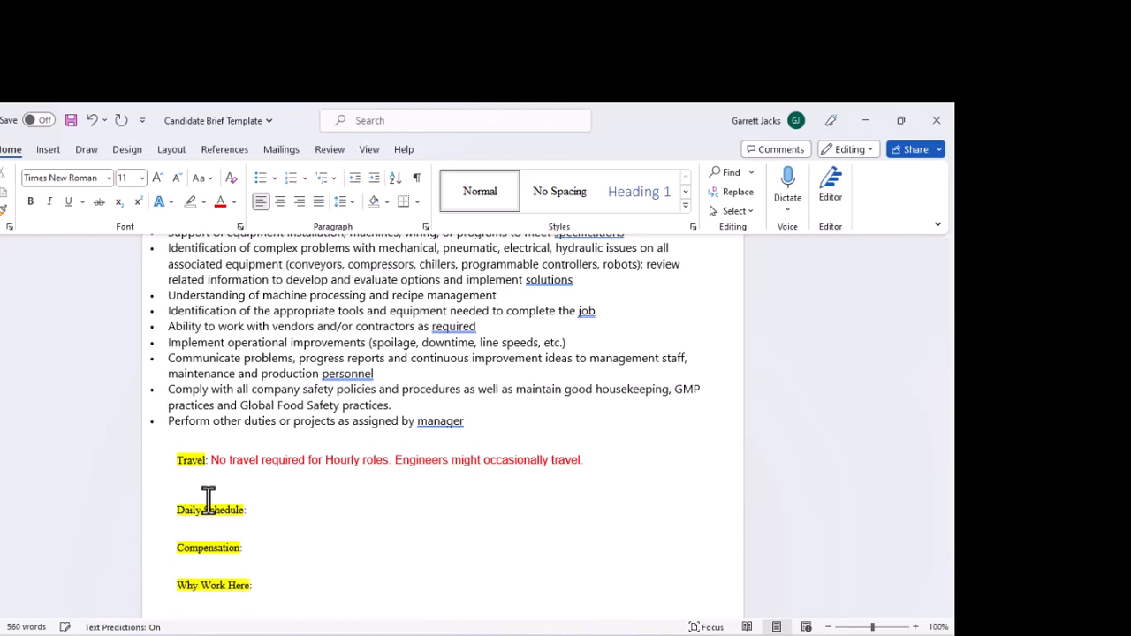
key(BackSpace)
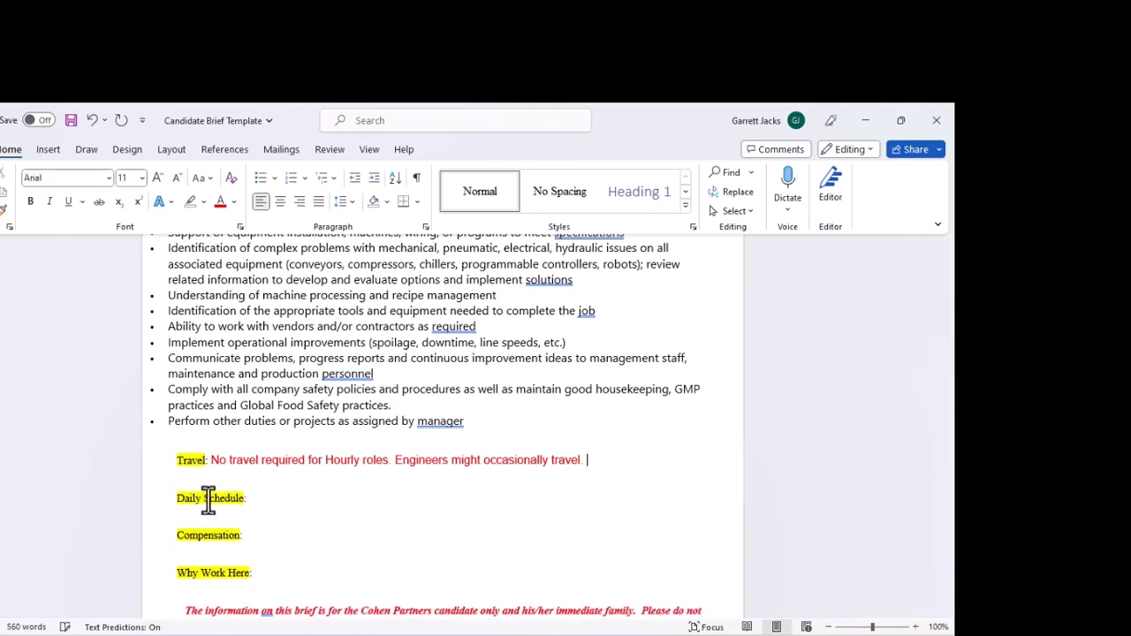
Examine the client's email for the daily schedule question and the shifts listed for each location
click(259, 497)
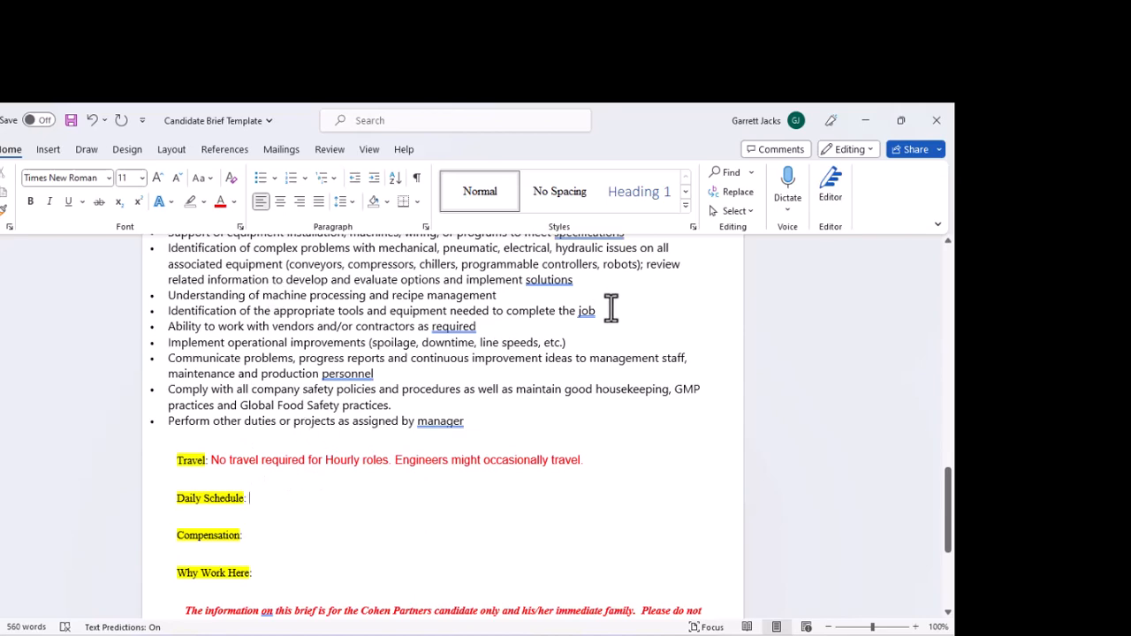
key(alt+Tab)
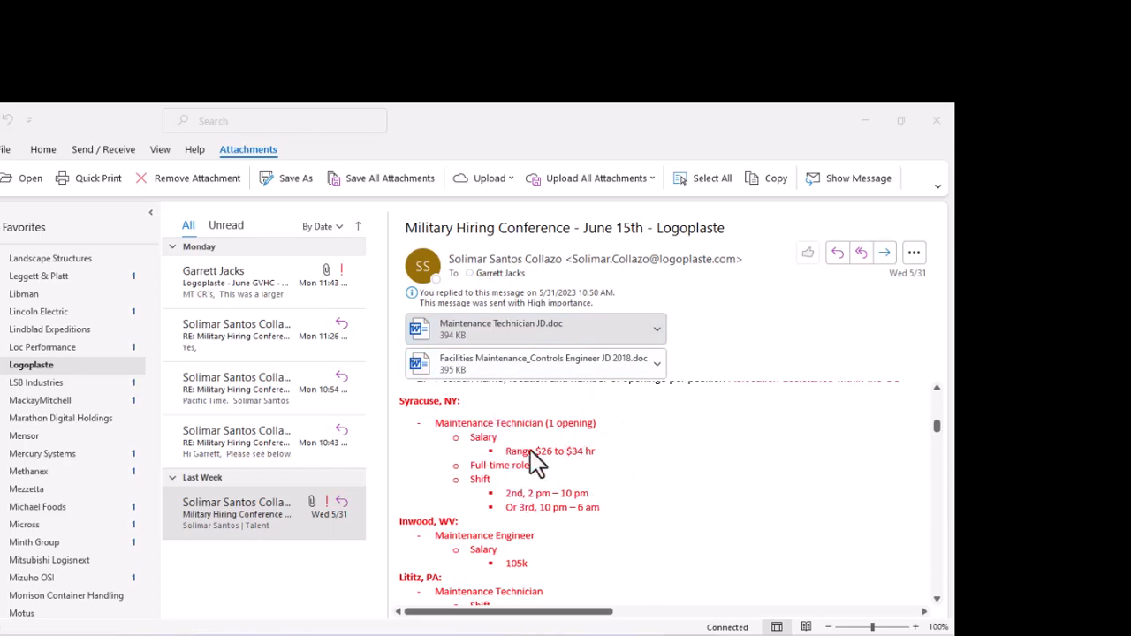
scroll(561, 528, down, 3)
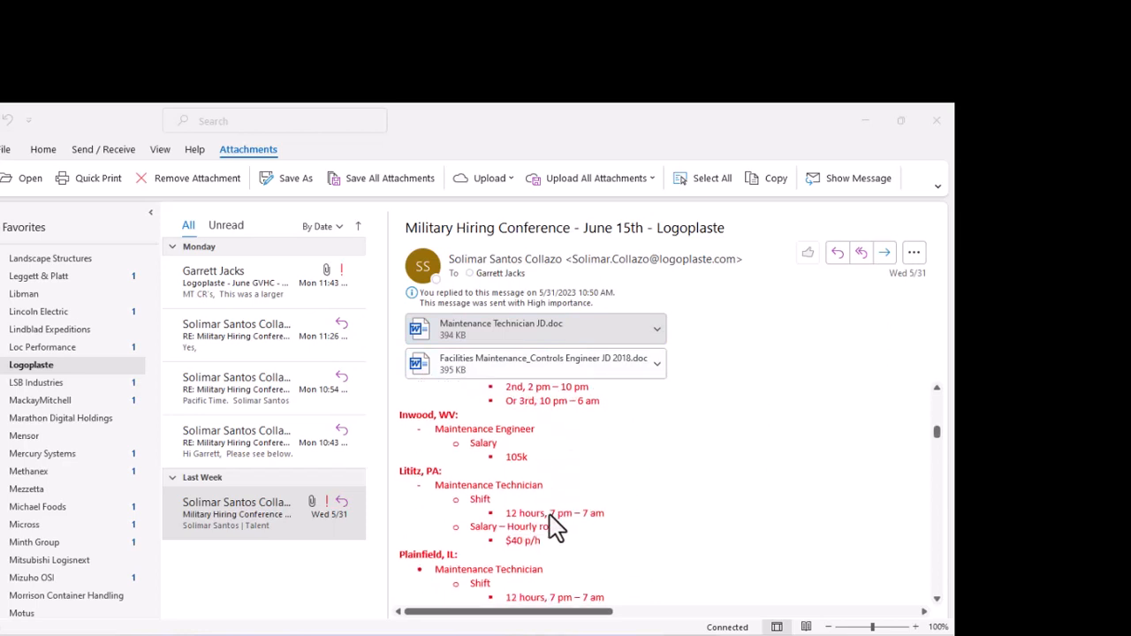
scroll(543, 532, down, 5)
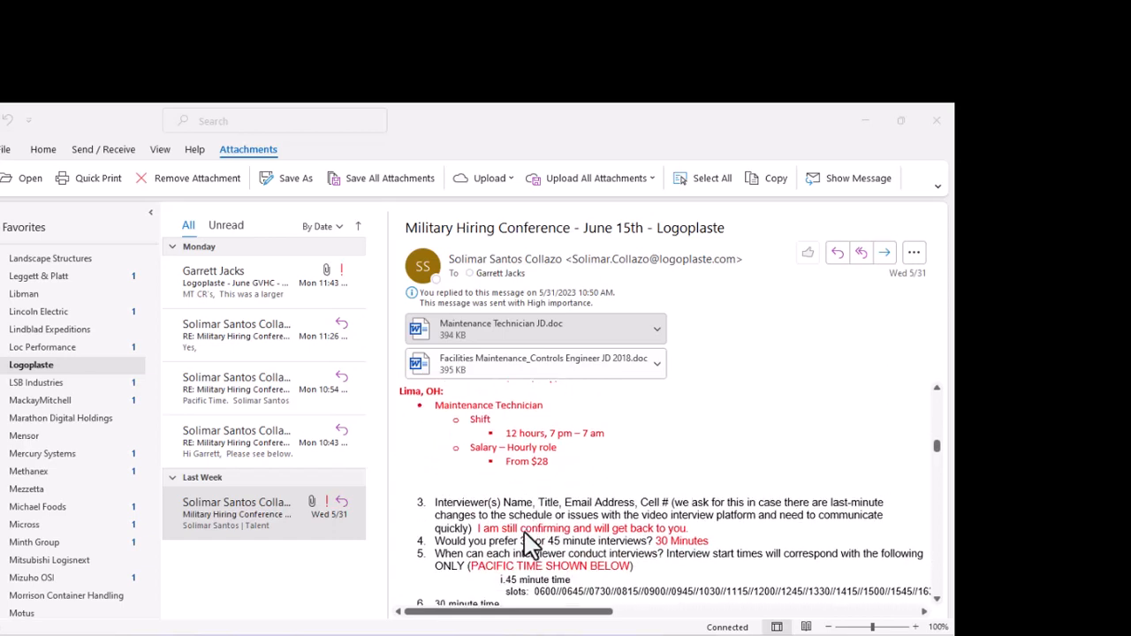
scroll(530, 546, down, 1)
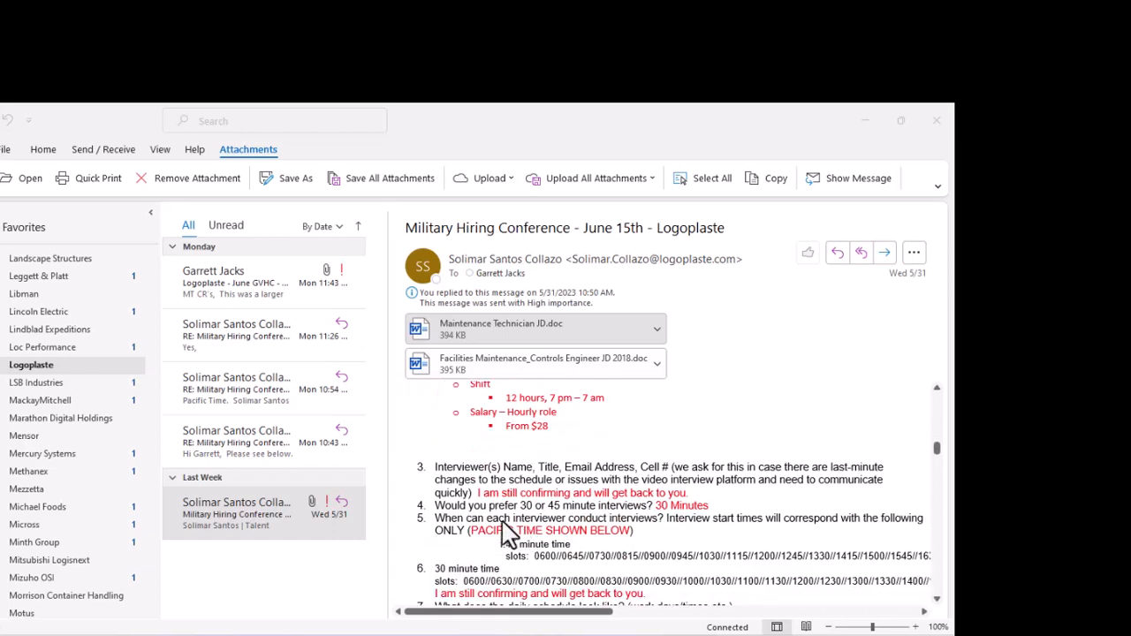
scroll(507, 531, down, 1)
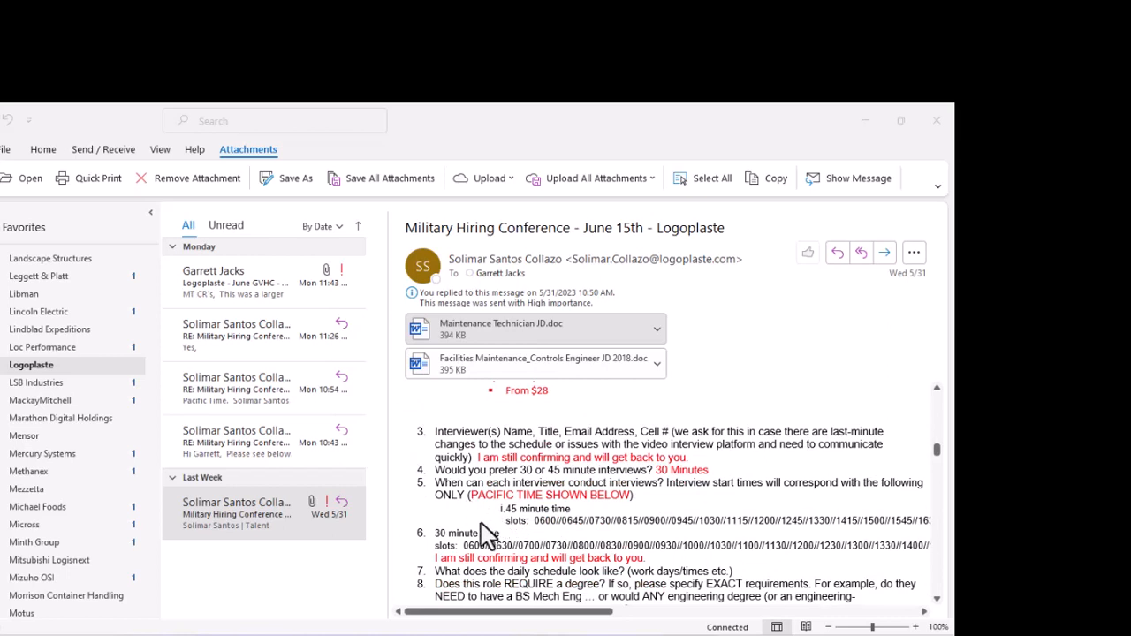
drag(437, 572, 730, 575)
scroll(569, 499, up, 1)
scroll(570, 500, up, 6)
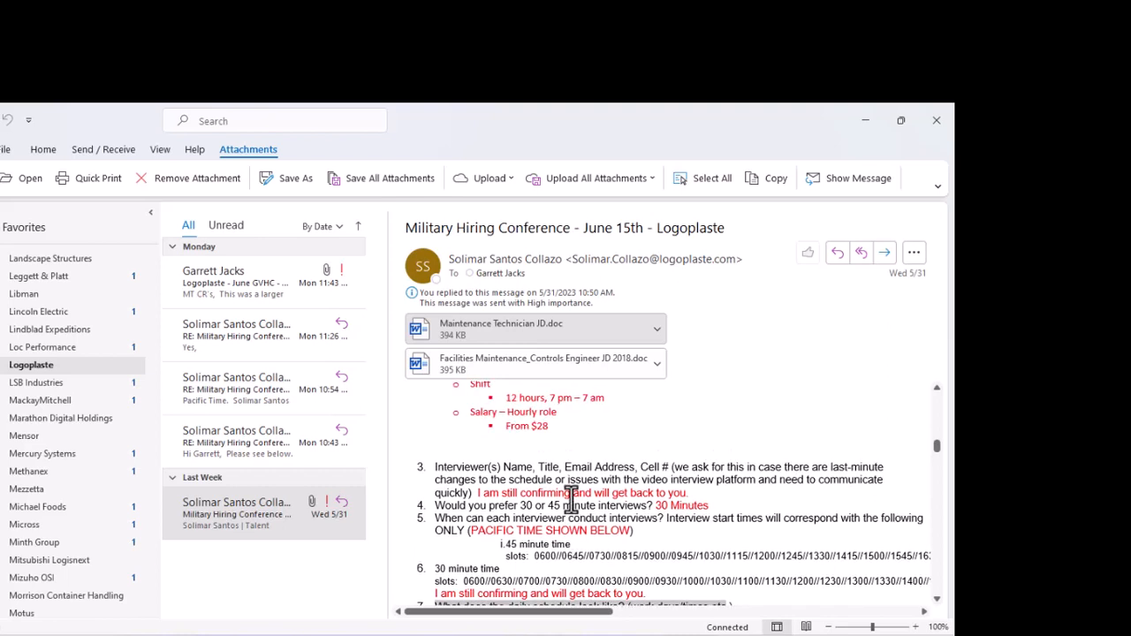
scroll(562, 499, up, 2)
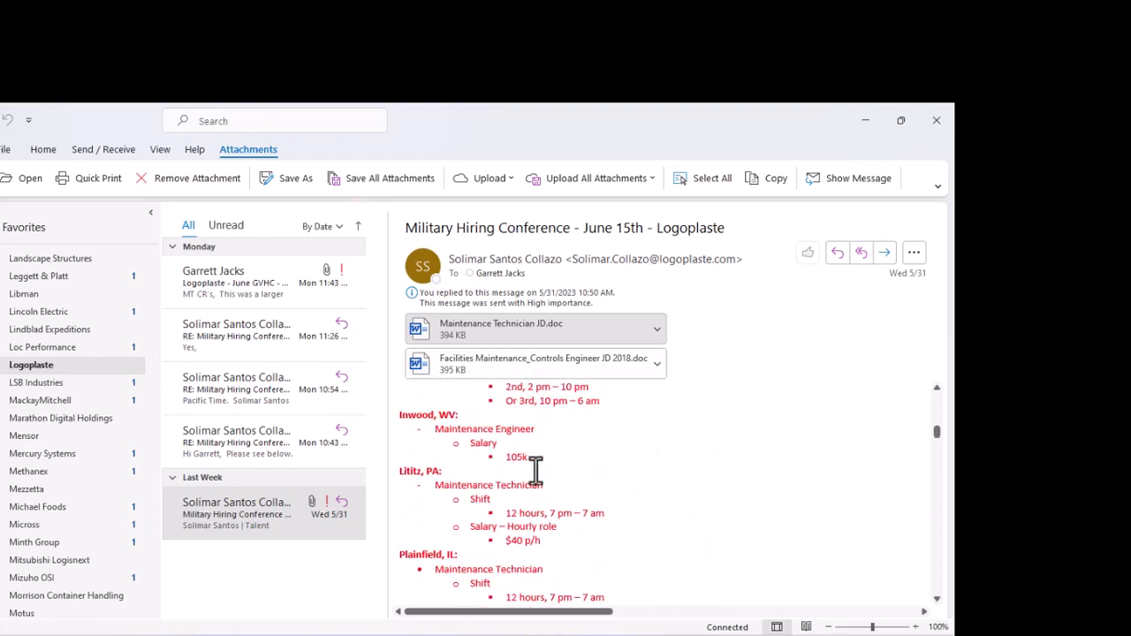
scroll(538, 433, up, 3)
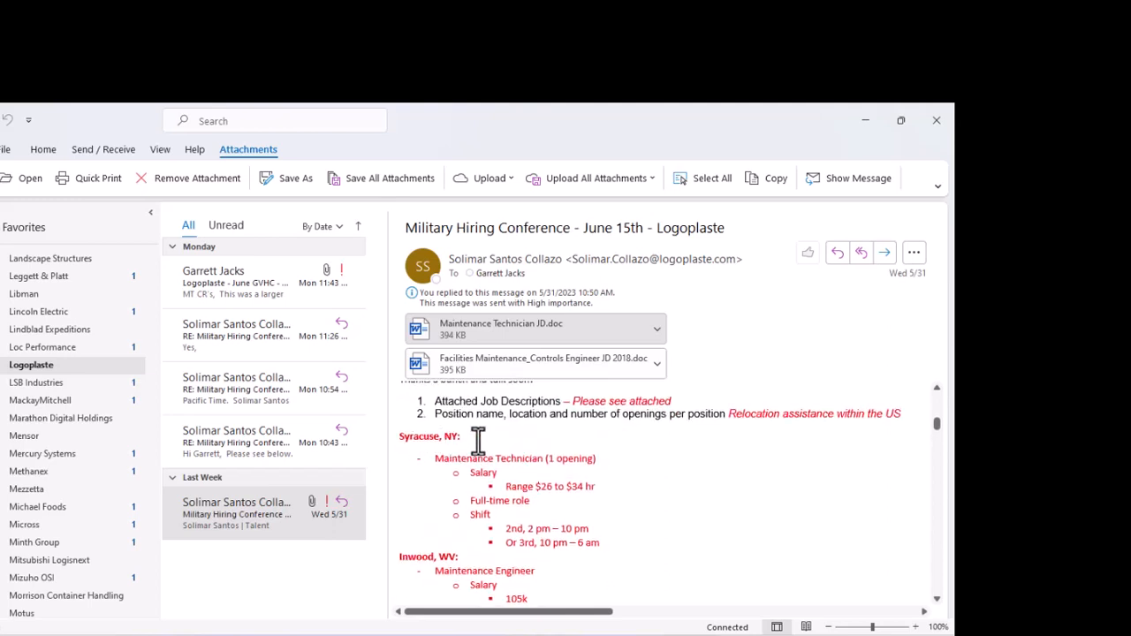
scroll(500, 490, down, 1)
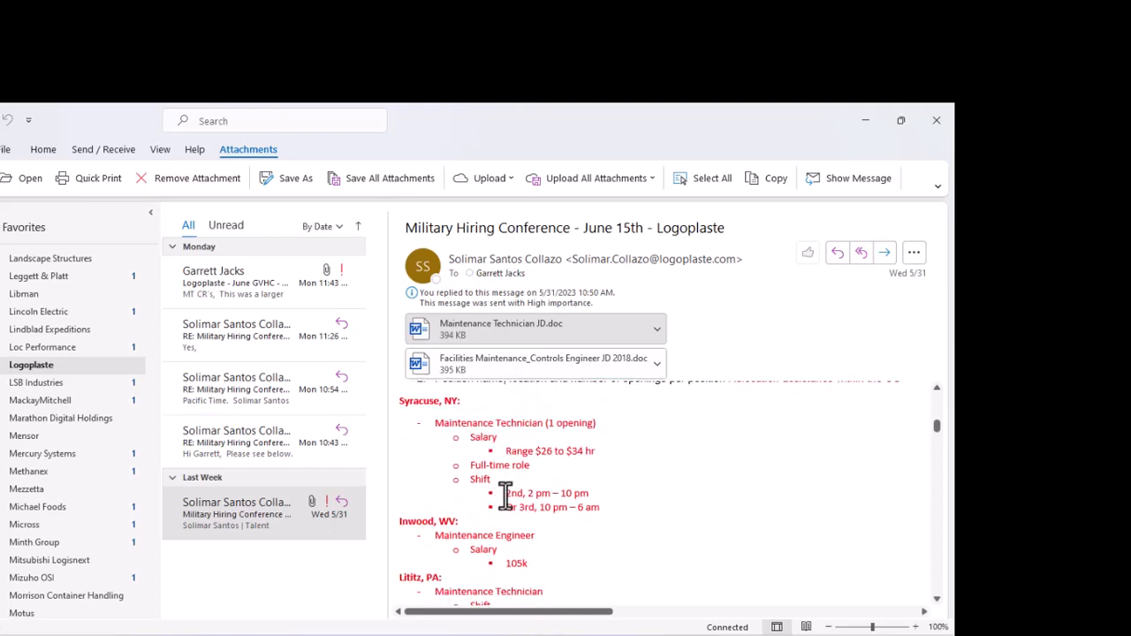
Copy the Syracuse shift "2nd, 2 pm – 10 pm" from the client's email and paste it after the Maintenance Technician – Syracuse label under Daily Schedule
drag(505, 496, 583, 495)
key(ctrl+c)
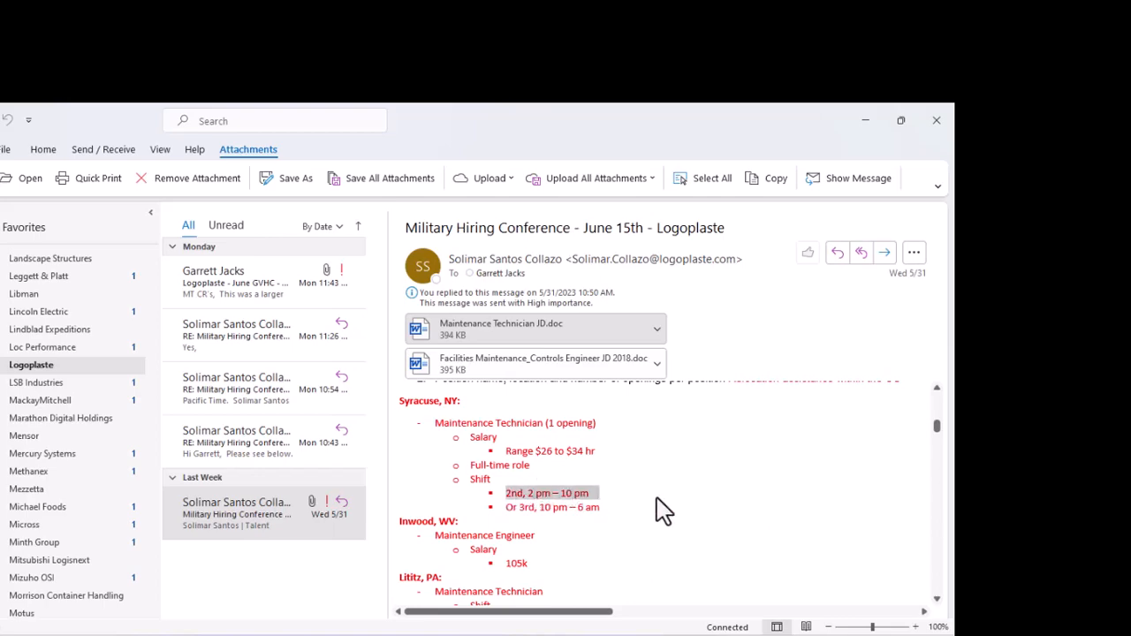
key(alt+Tab)
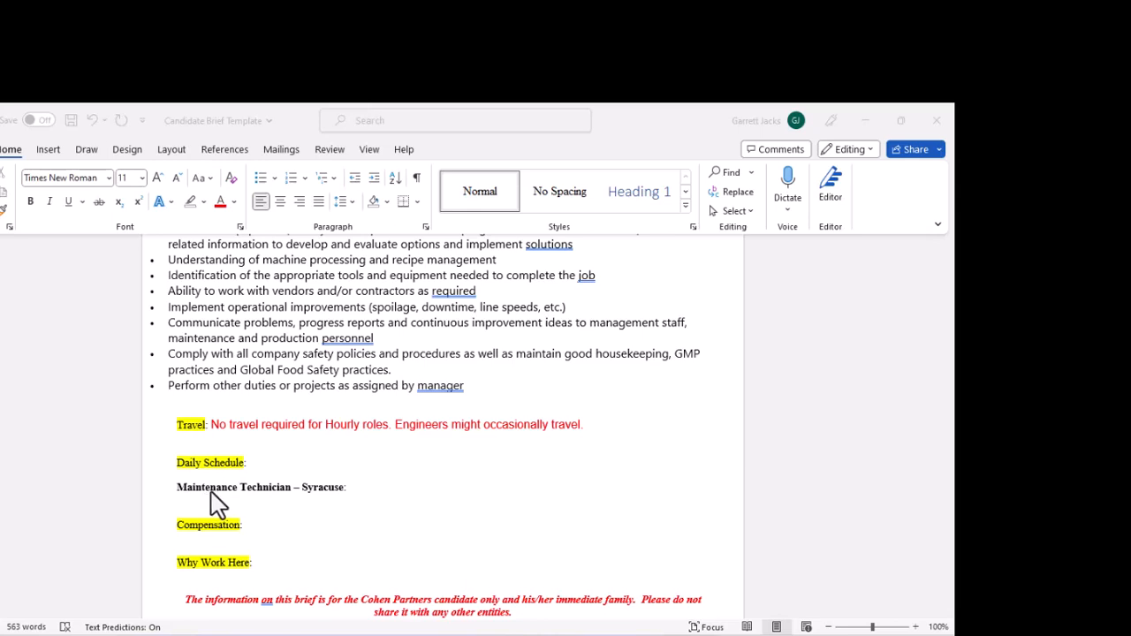
click(363, 488)
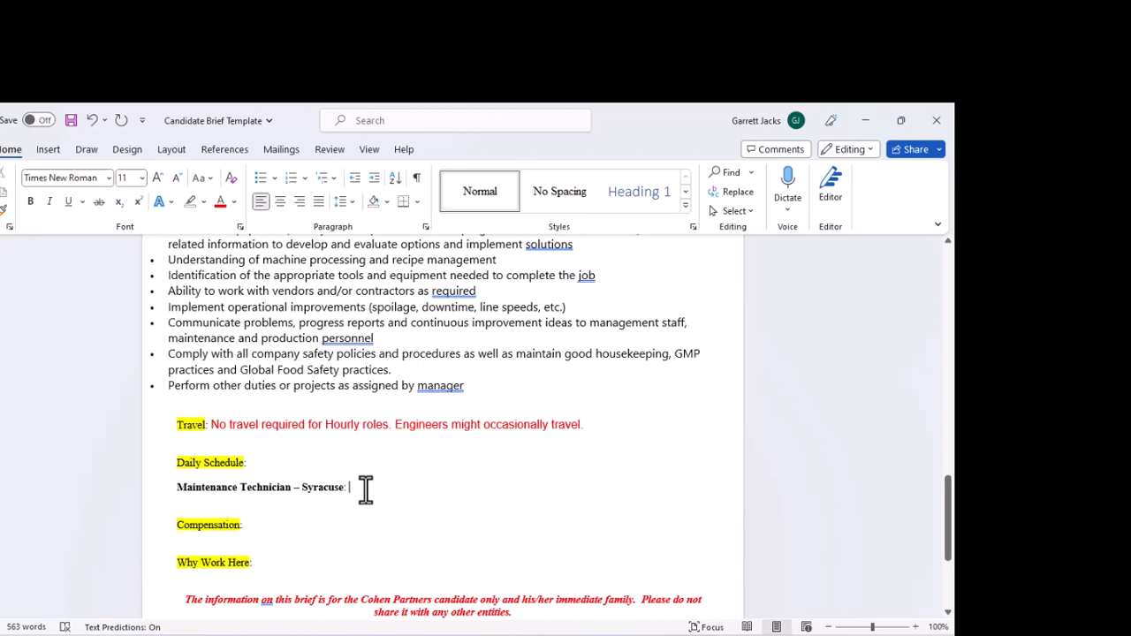
key(ctrl+v)
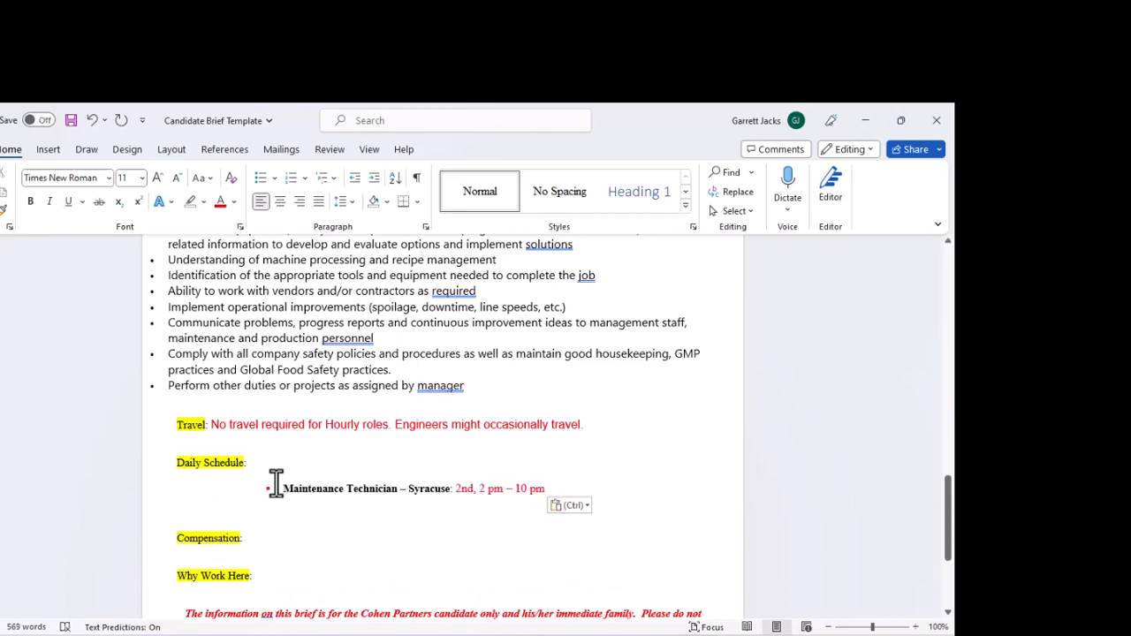
Remove the bullet from the pasted Syracuse shift line and reword the shift as "2nd shift: 2 pm – 10 pm"
click(283, 491)
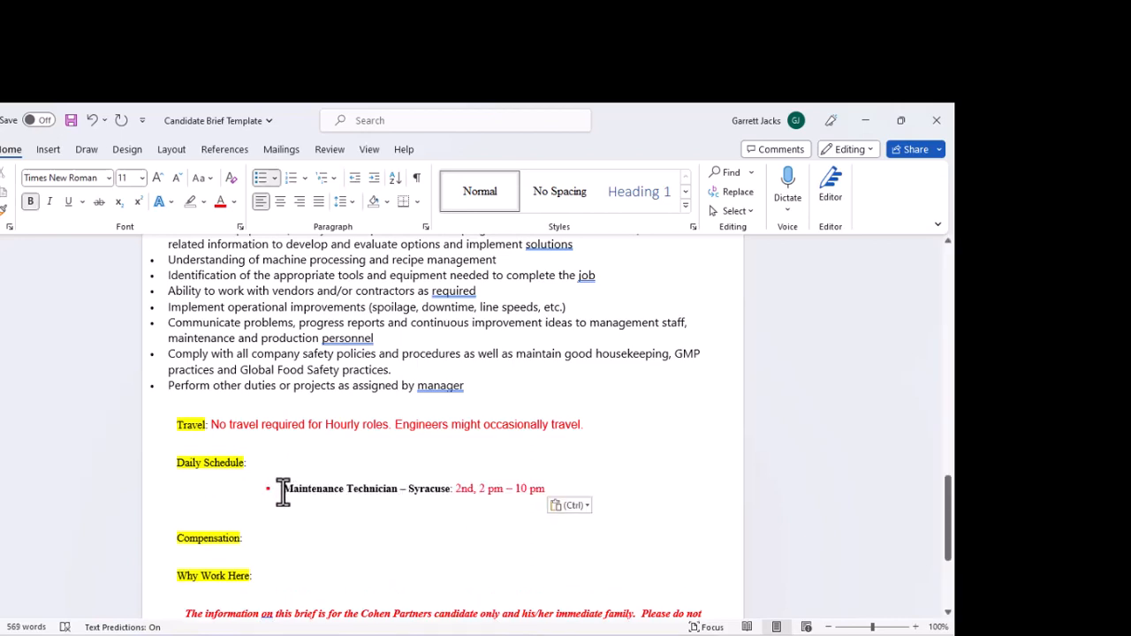
key(BackSpace)
key(BackSpace)
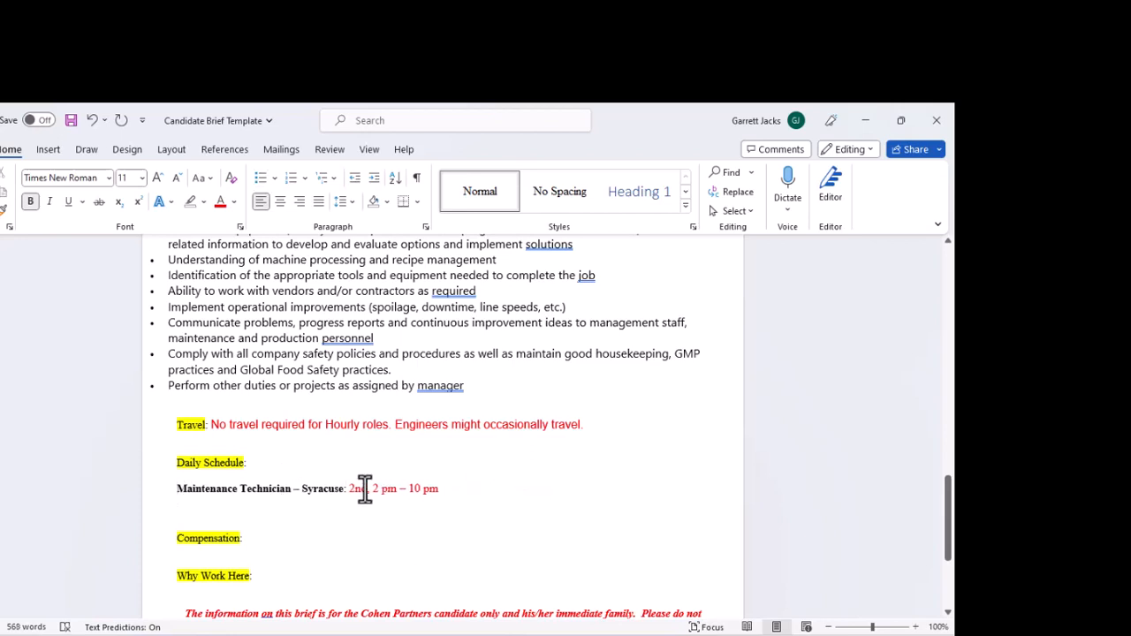
text(d shift:)
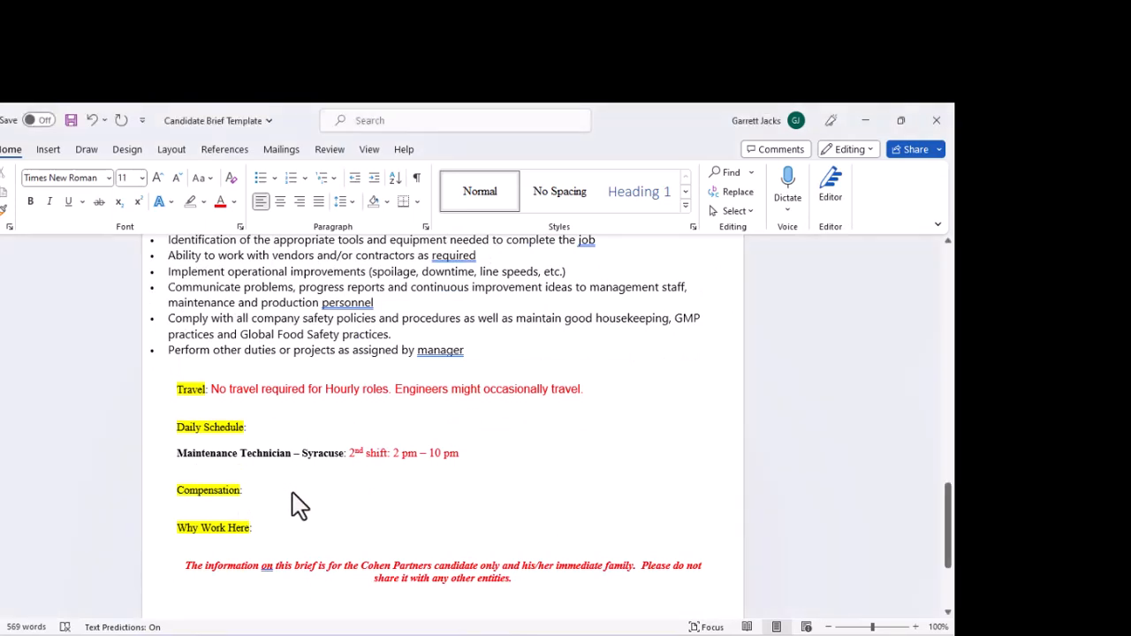
Add a "Maintenance Technician – Syracuse:" line under Compensation and copy the "$26 to $34 hr" salary range from the client's email
key(Return)
key(Return)
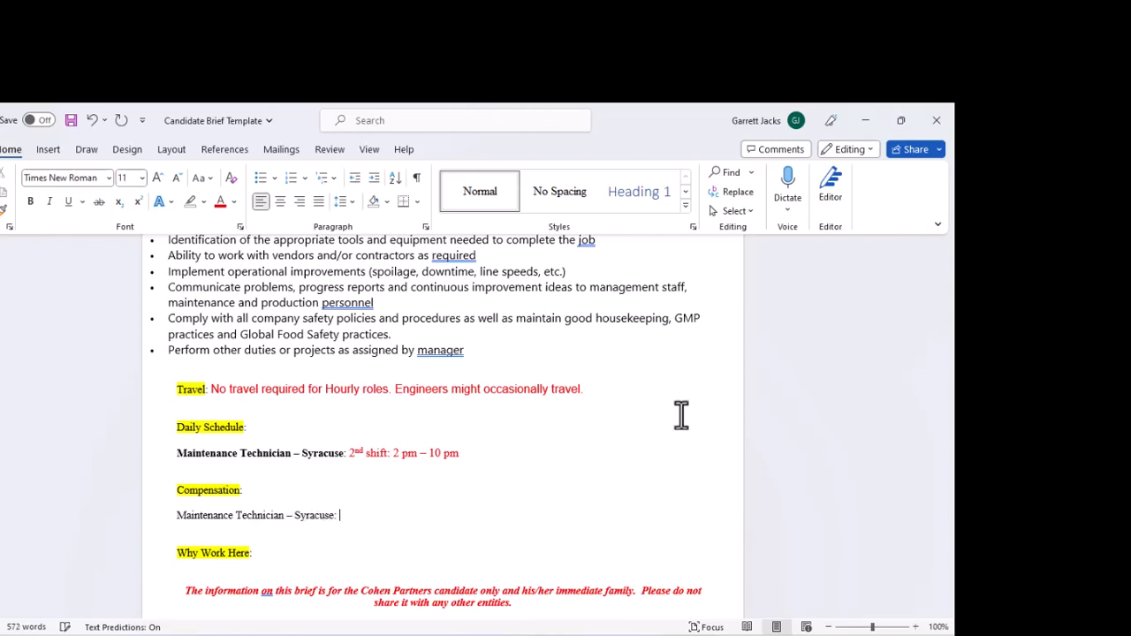
click(866, 120)
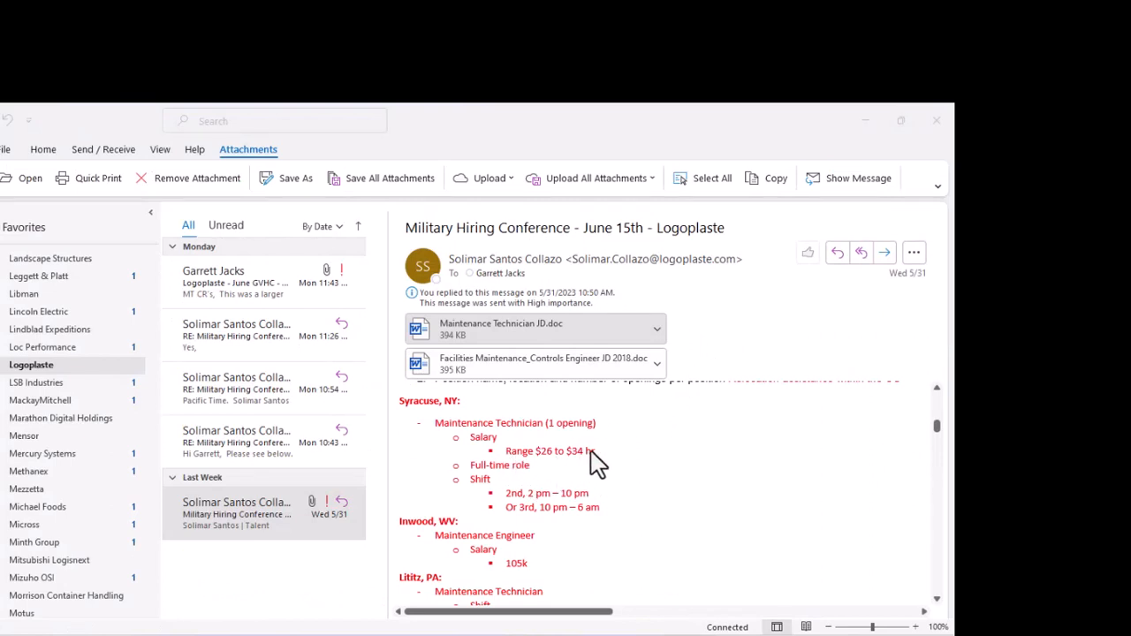
click(544, 454)
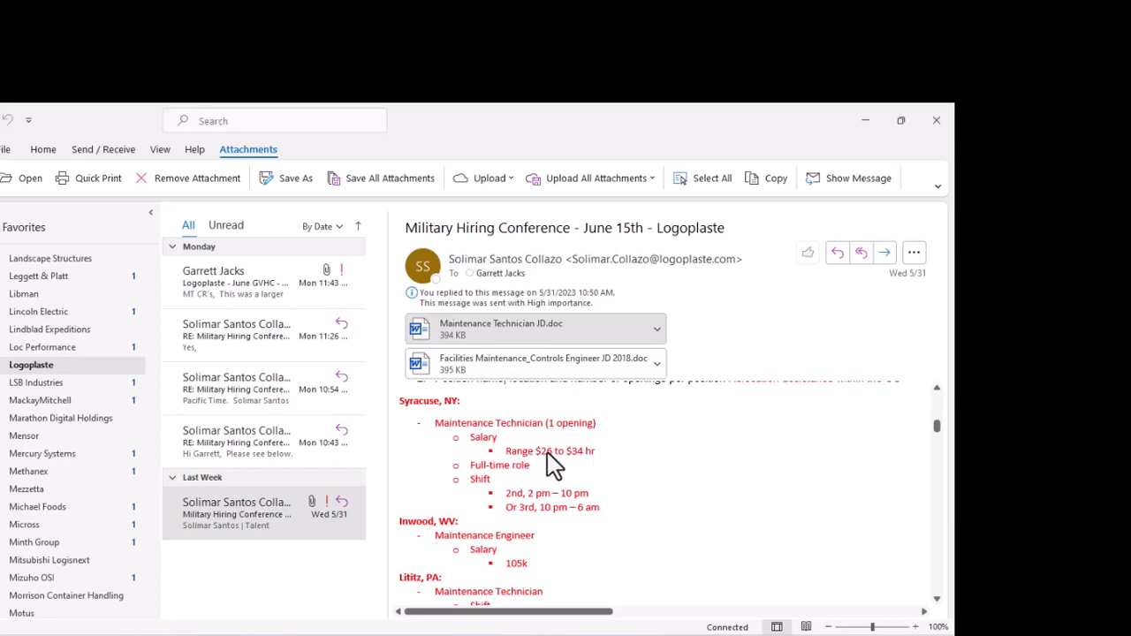
drag(545, 450, 587, 455)
click(805, 189)
Check the email's answer on bonuses and fill the Syracuse compensation line with "$26 to $34 hr + OT + $1500 sign on bonus"
scroll(654, 455, down, 10)
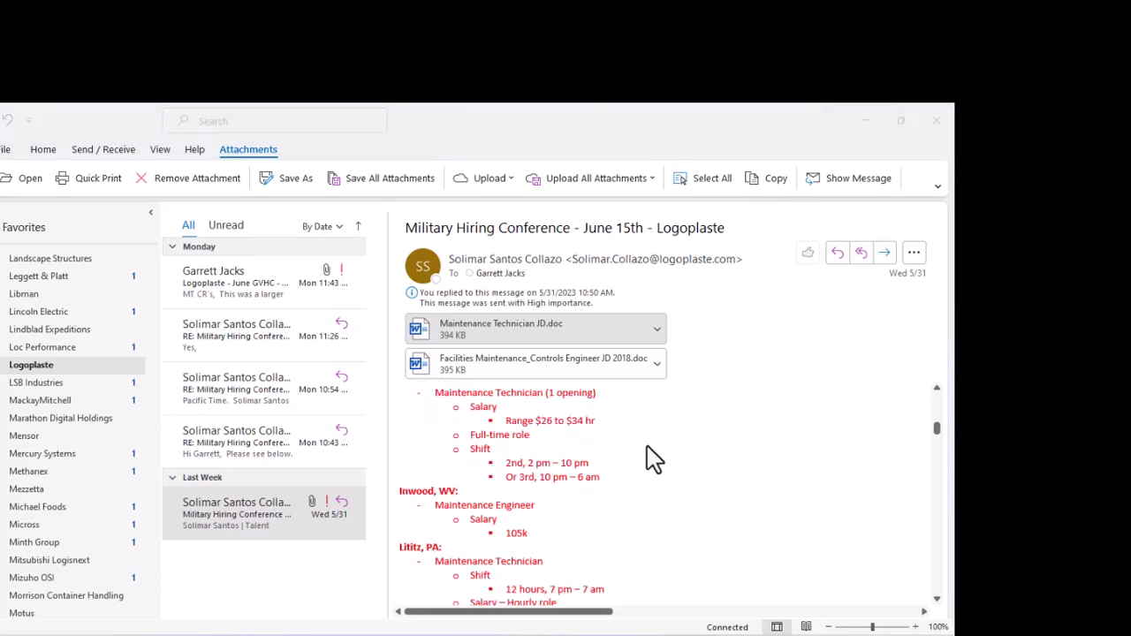
scroll(614, 490, down, 8)
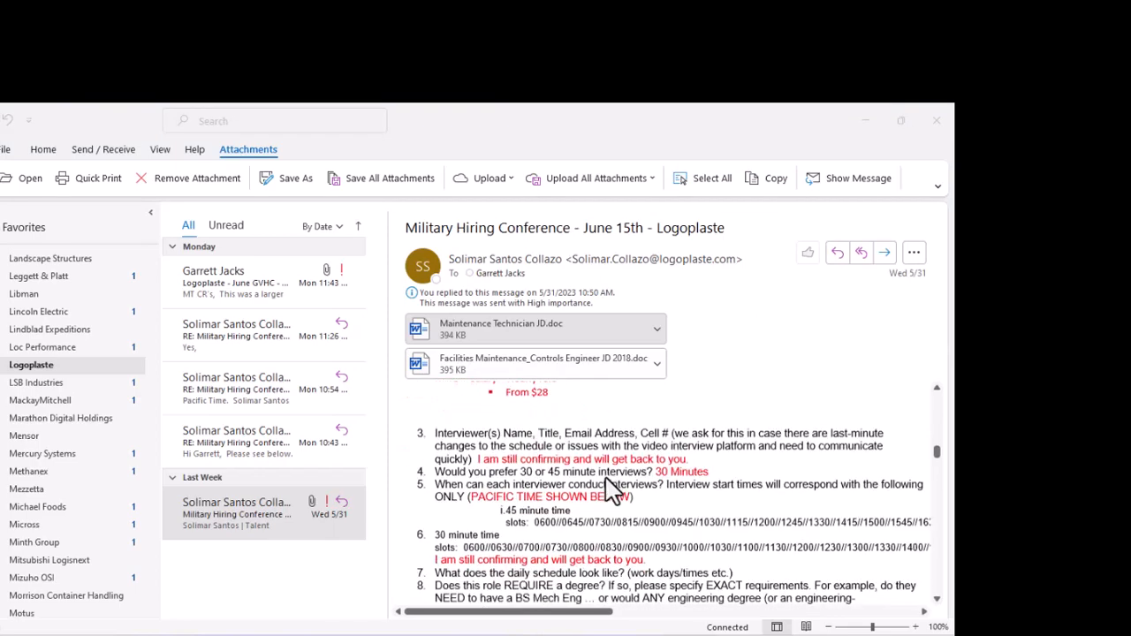
scroll(554, 502, down, 5)
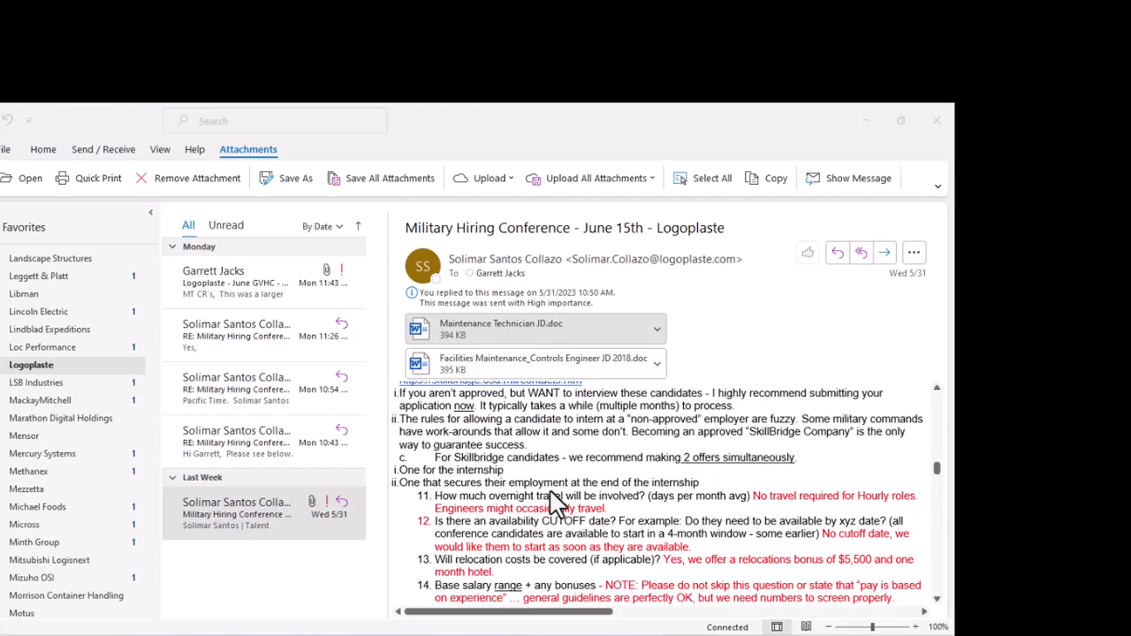
scroll(554, 502, down, 3)
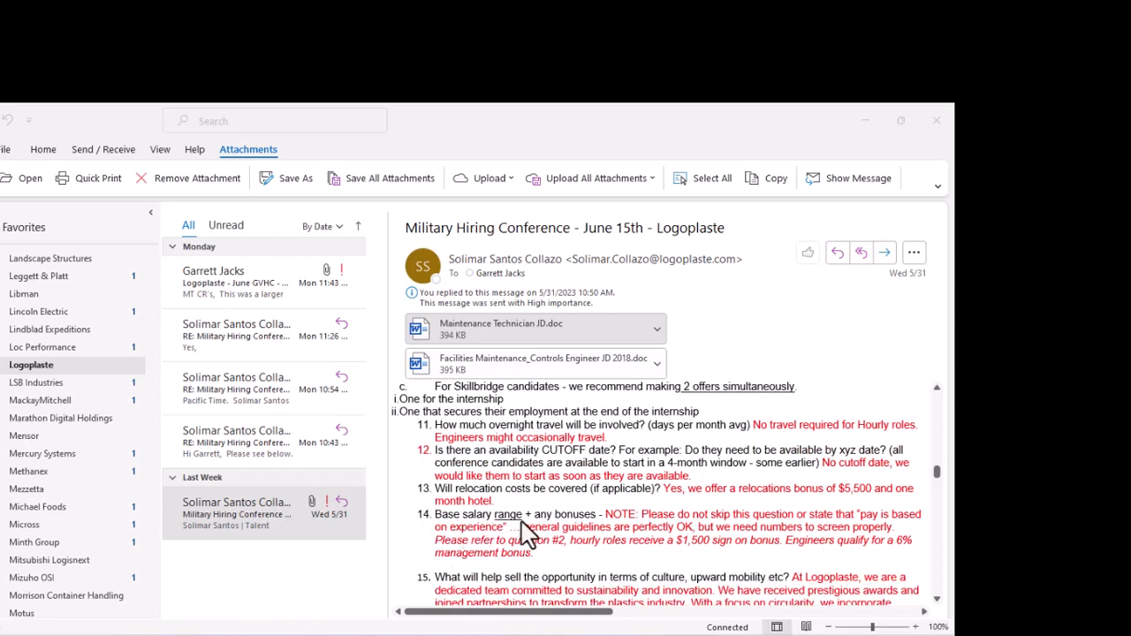
scroll(570, 526, down, 1)
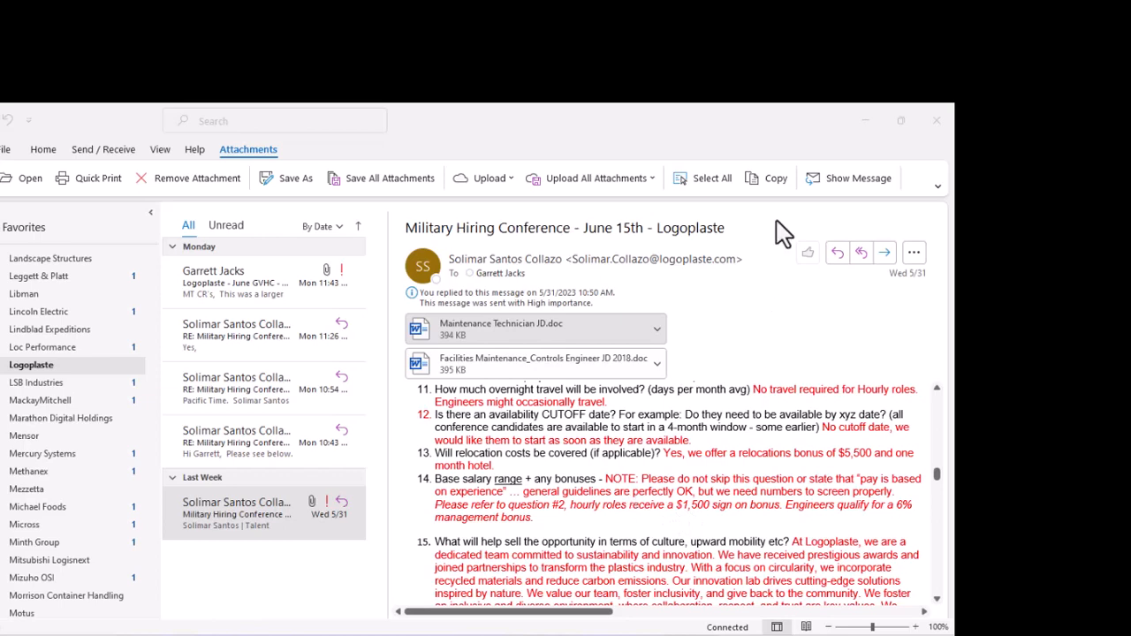
click(866, 120)
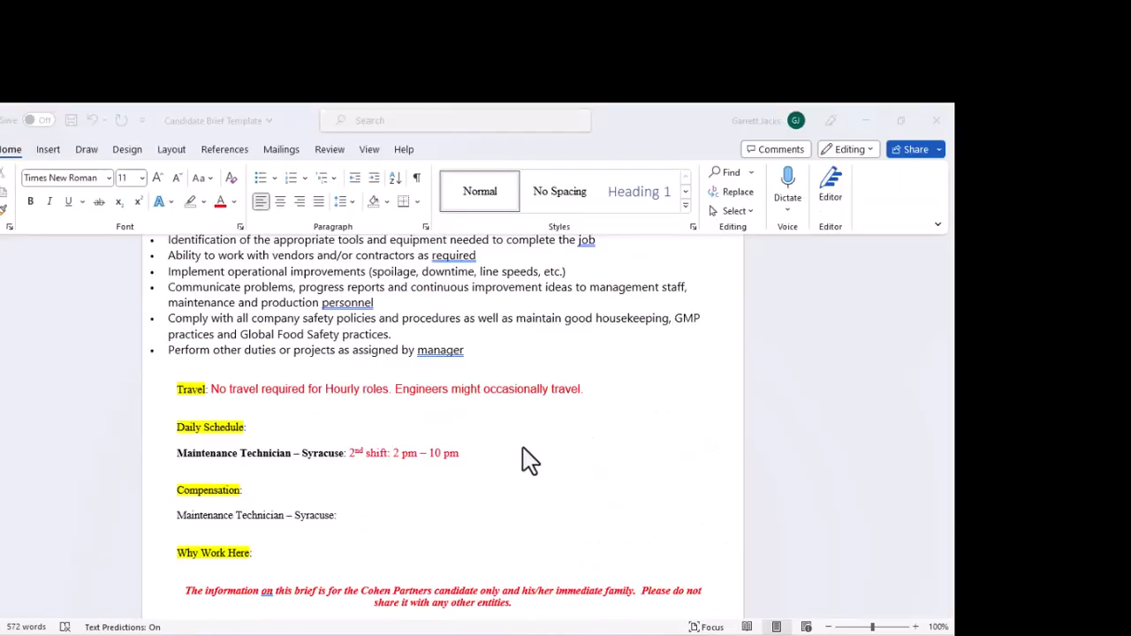
click(371, 515)
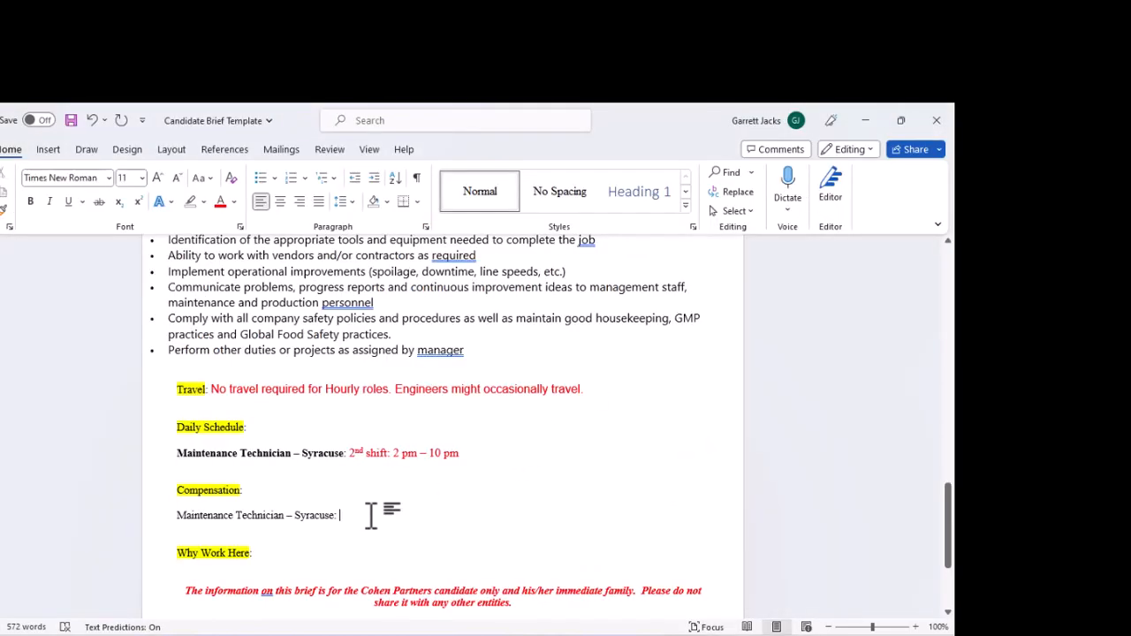
text($26 to $34 hr)
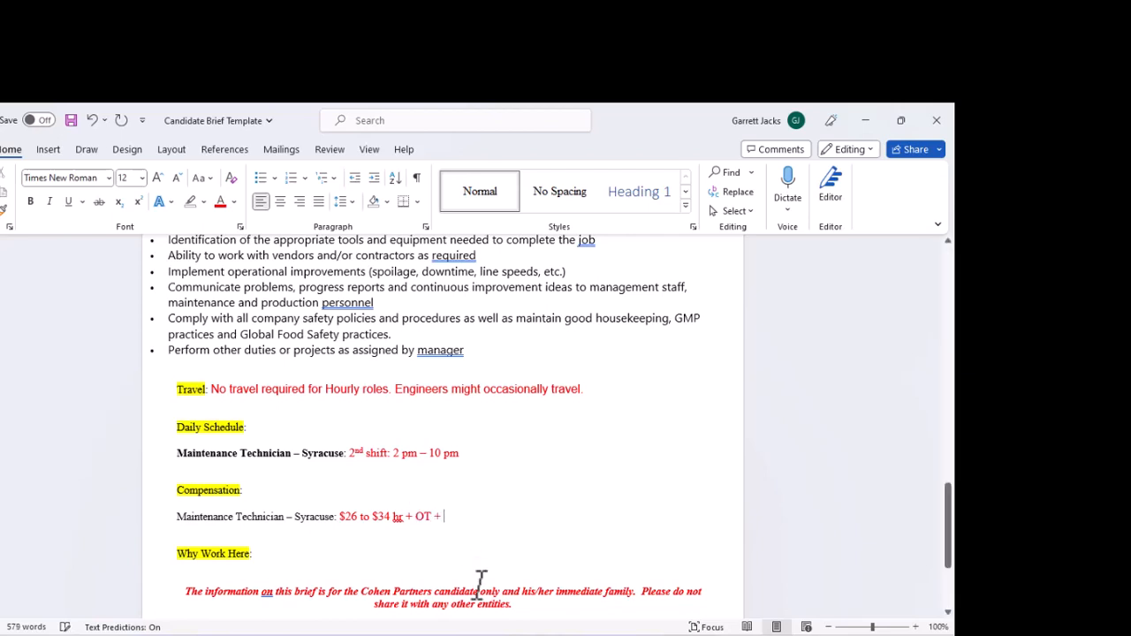
text($1500 sign on bonus)
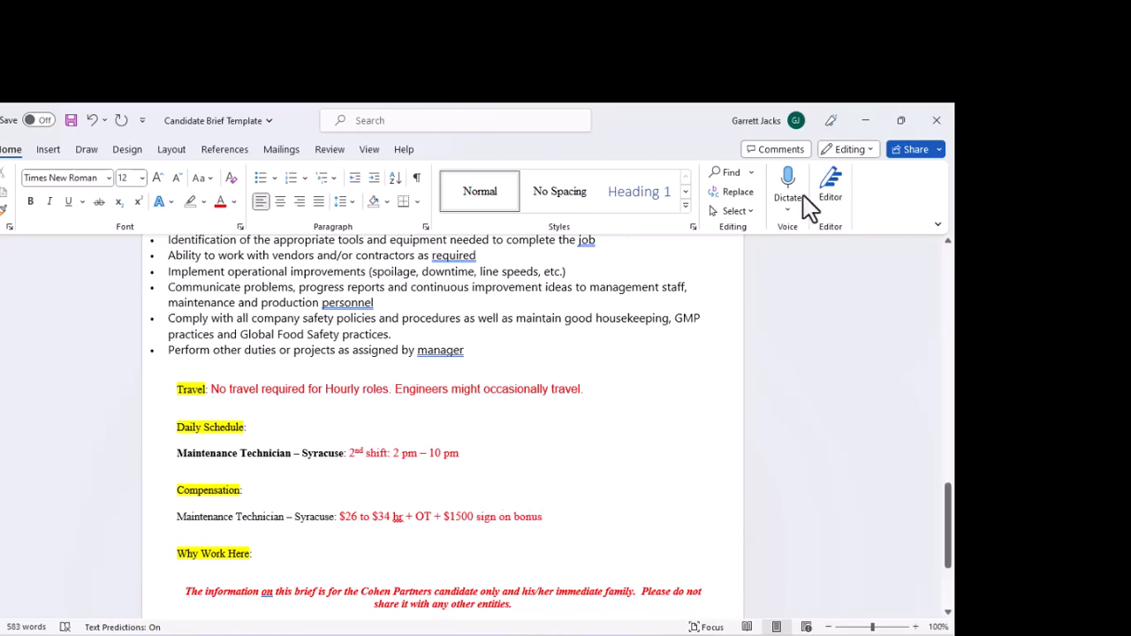
Copy the email's answer to question 15 about selling the opportunity and paste it after the Why Work Here label in the brief
key(alt+Tab)
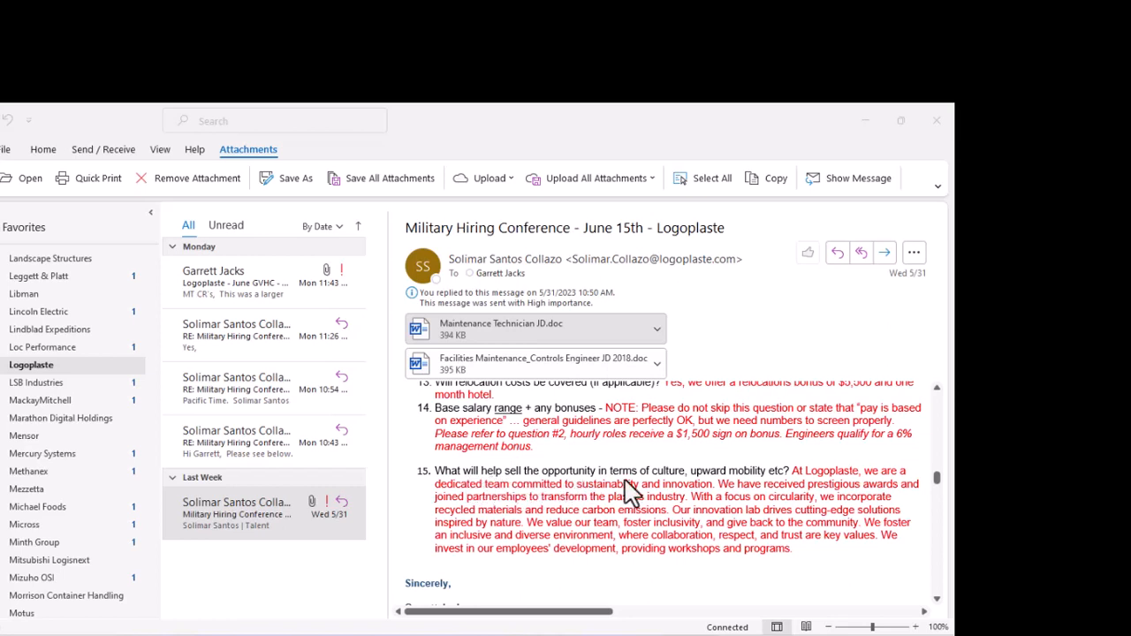
drag(808, 471, 814, 540)
key(ctrl+c)
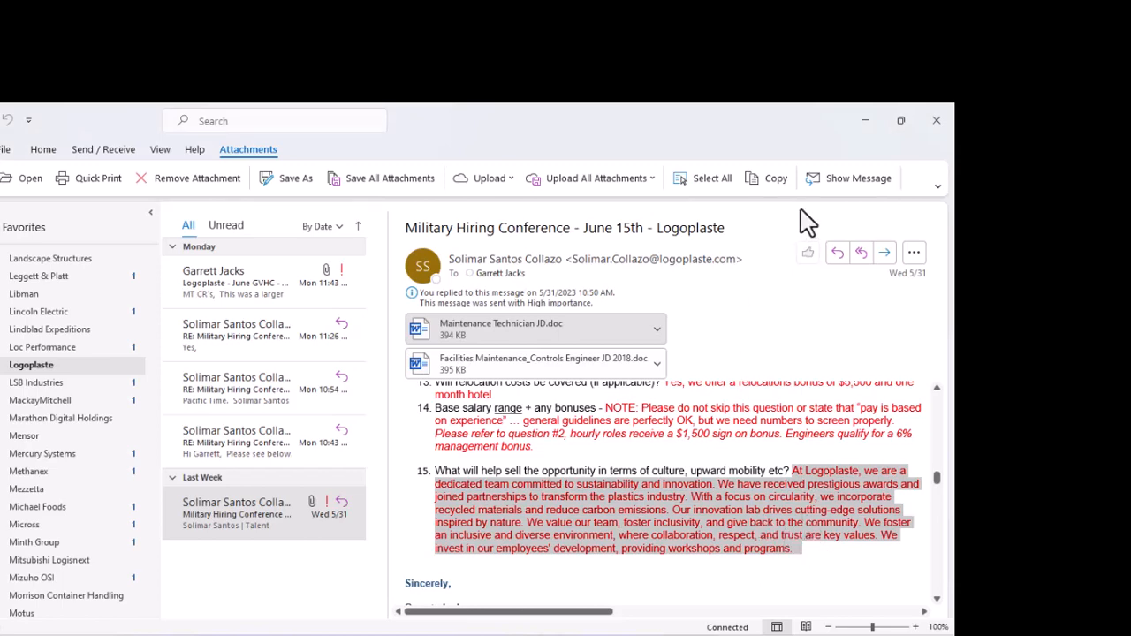
key(alt+Tab)
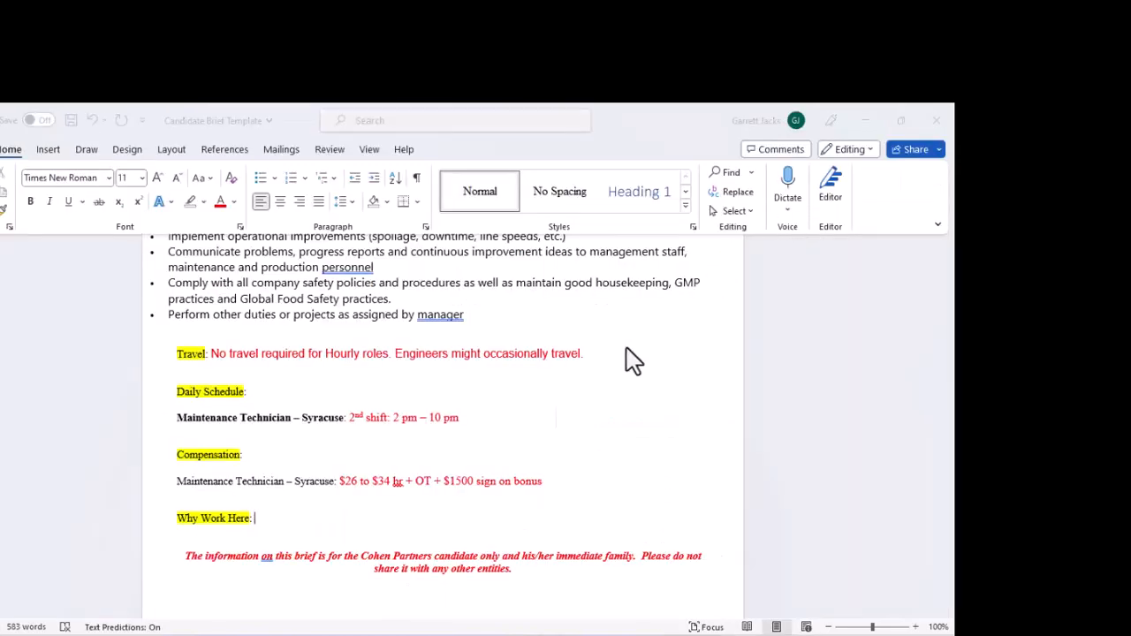
click(340, 511)
key(ctrl+v)
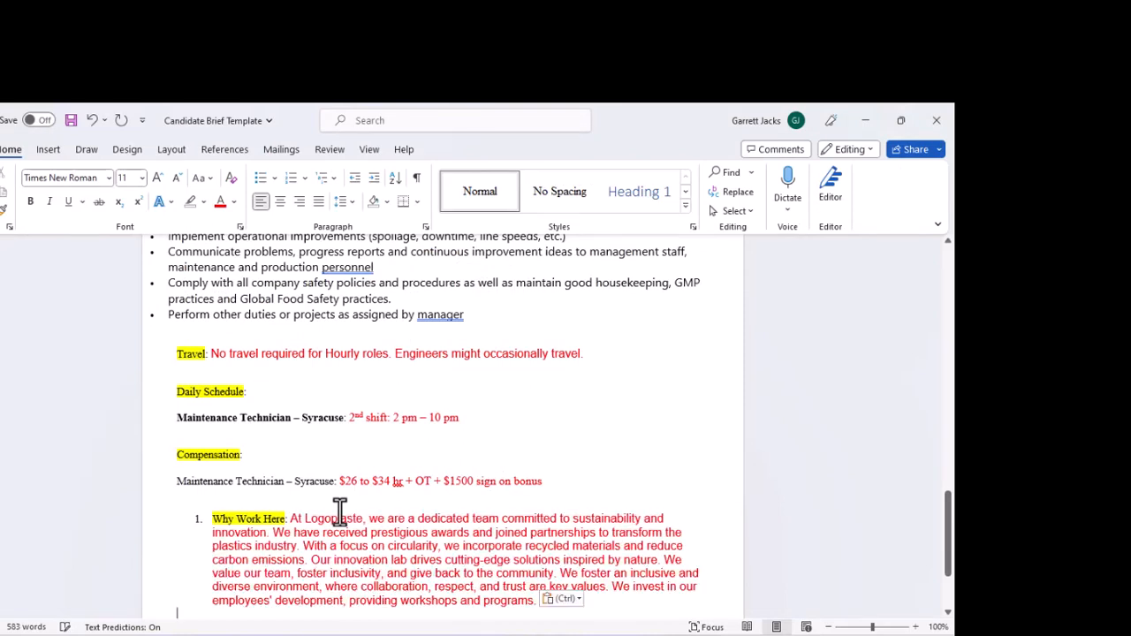
Remove the list numbering and indent from the Why Work Here paragraph
click(211, 519)
key(BackSpace)
key(BackSpace)
scroll(254, 517, down, 1)
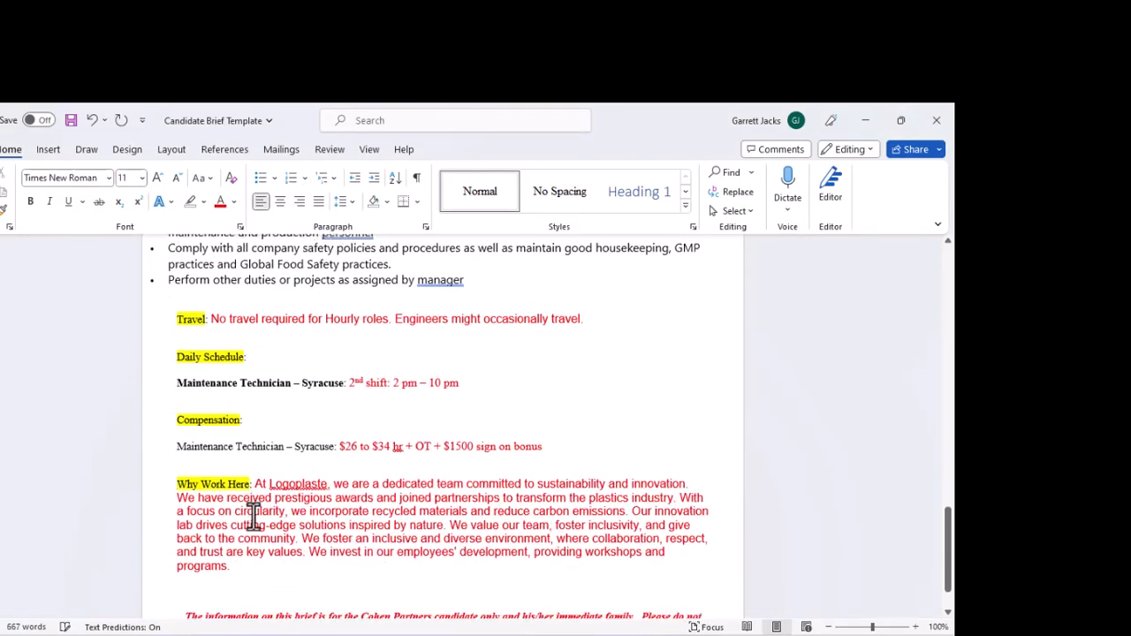
Set all brief text from Company through the Why Work Here paragraph to Times New Roman, size 11
scroll(254, 517, down, 2)
scroll(254, 517, up, 4)
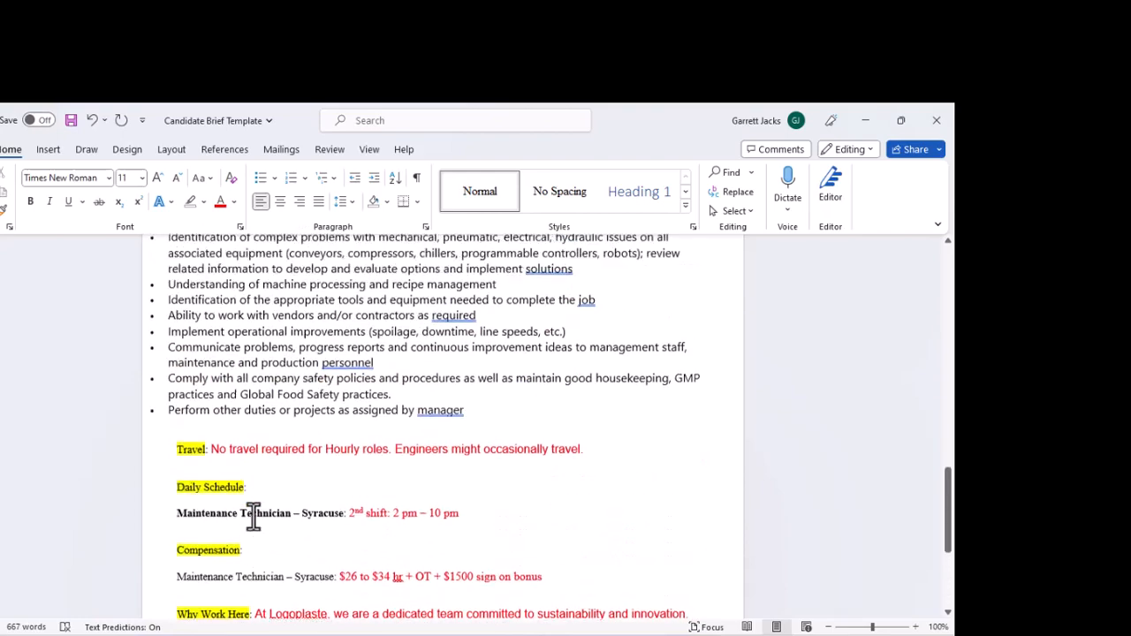
scroll(254, 517, up, 10)
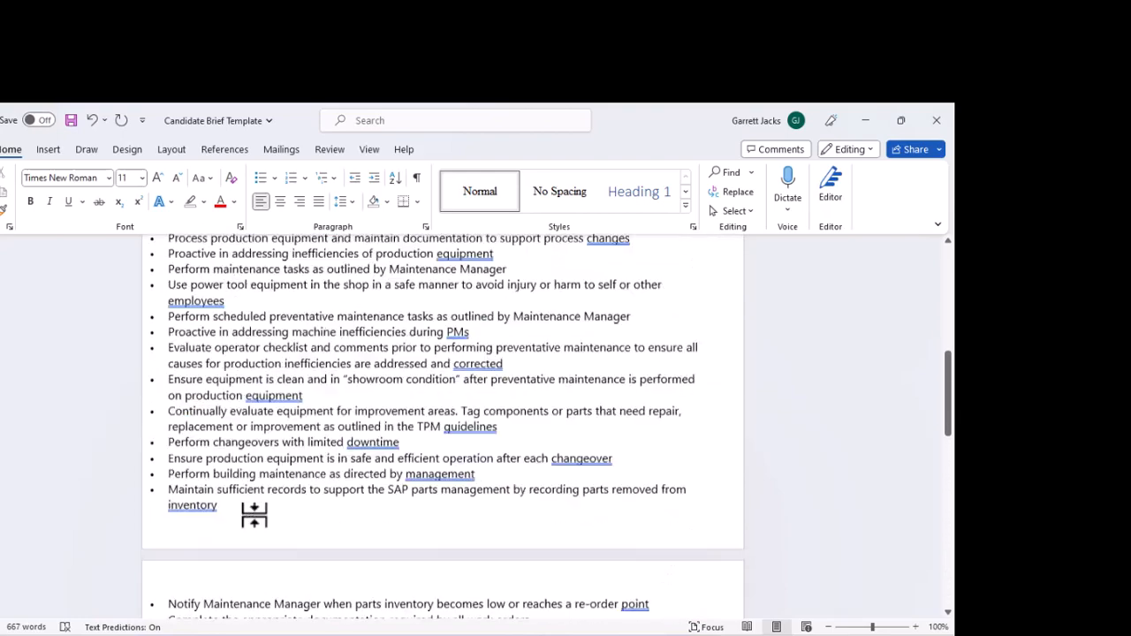
scroll(253, 517, up, 8)
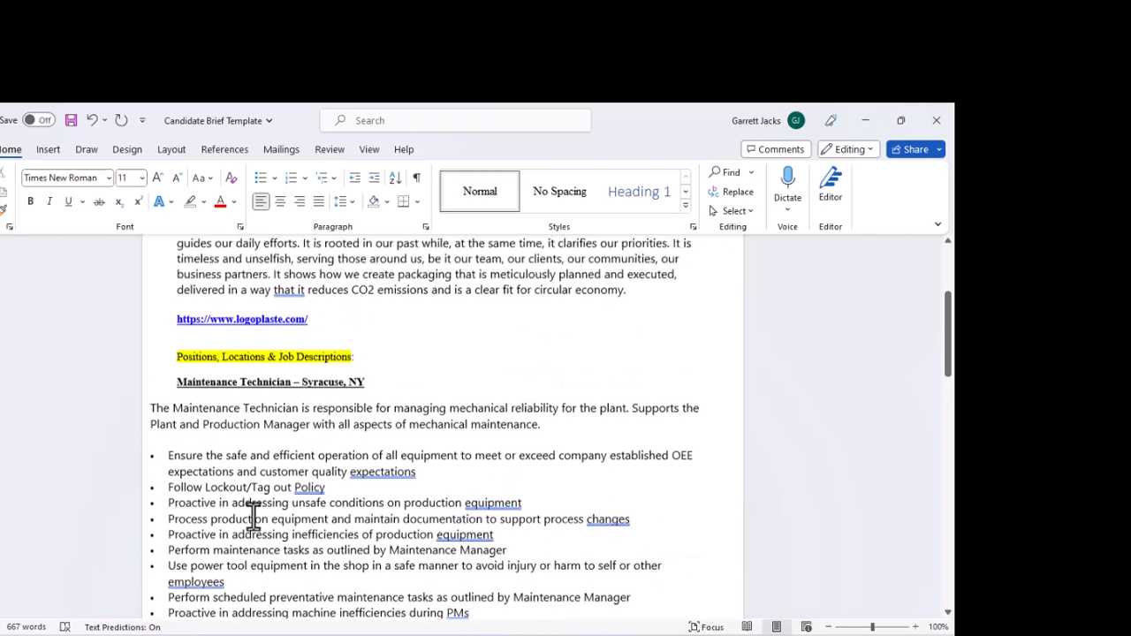
scroll(254, 517, up, 2)
scroll(253, 517, up, 3)
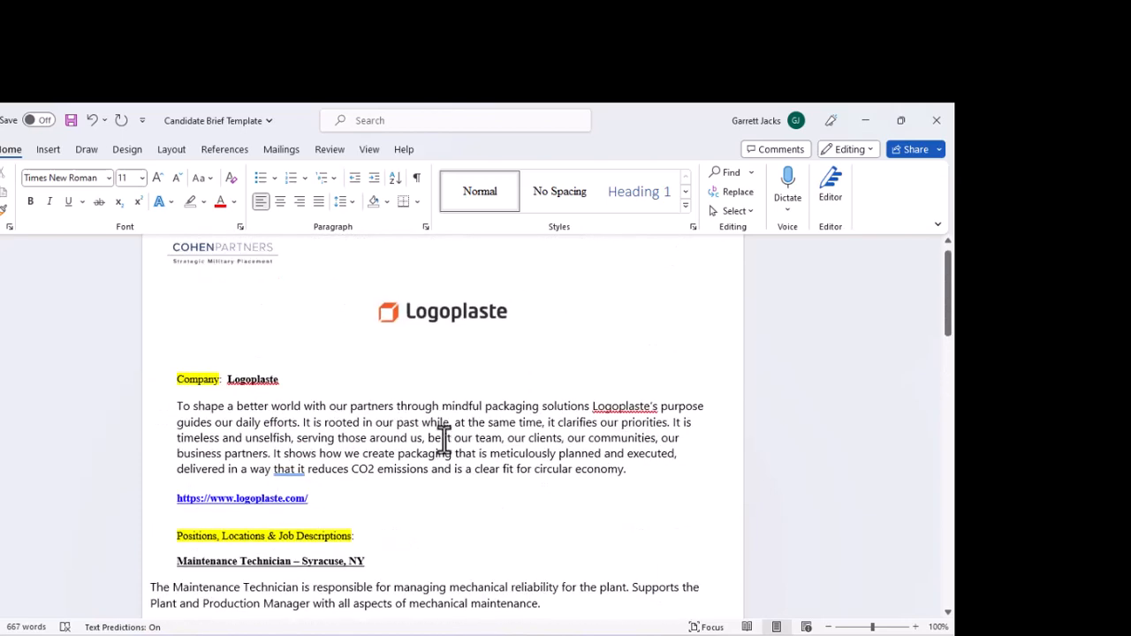
drag(178, 379, 532, 604)
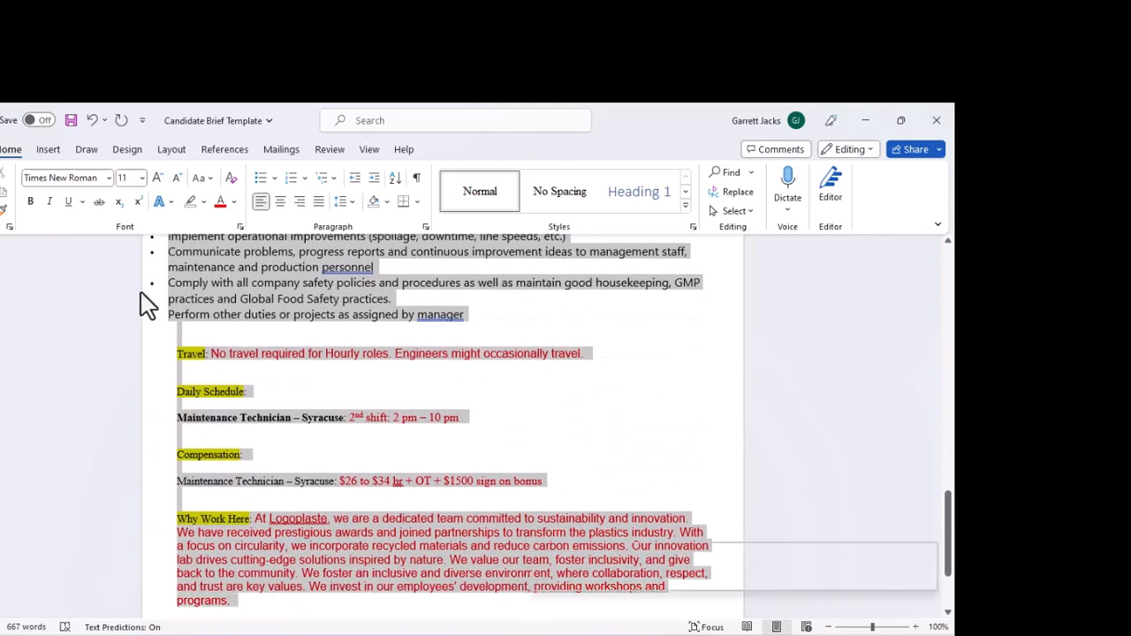
click(79, 180)
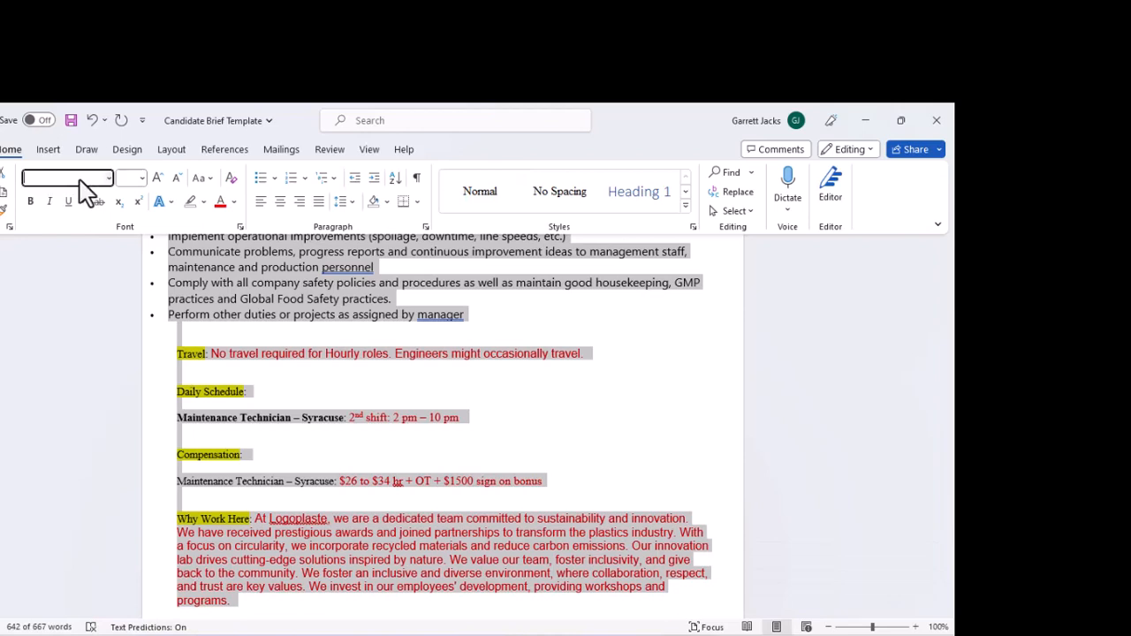
text(Times New Roman)
key(Return)
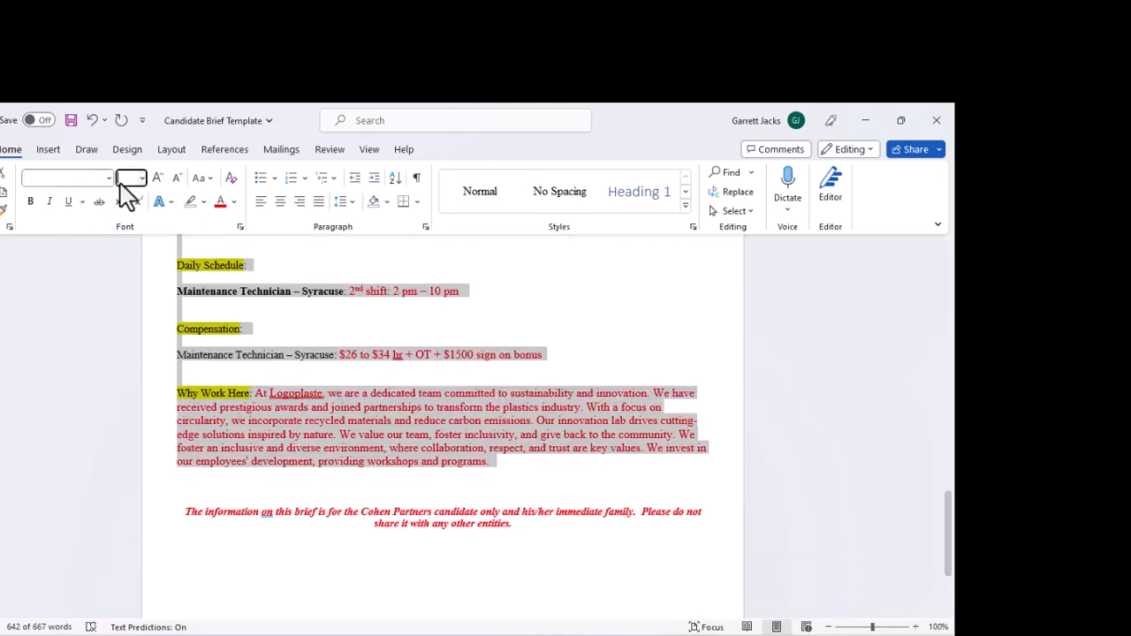
text(11)
key(Return)
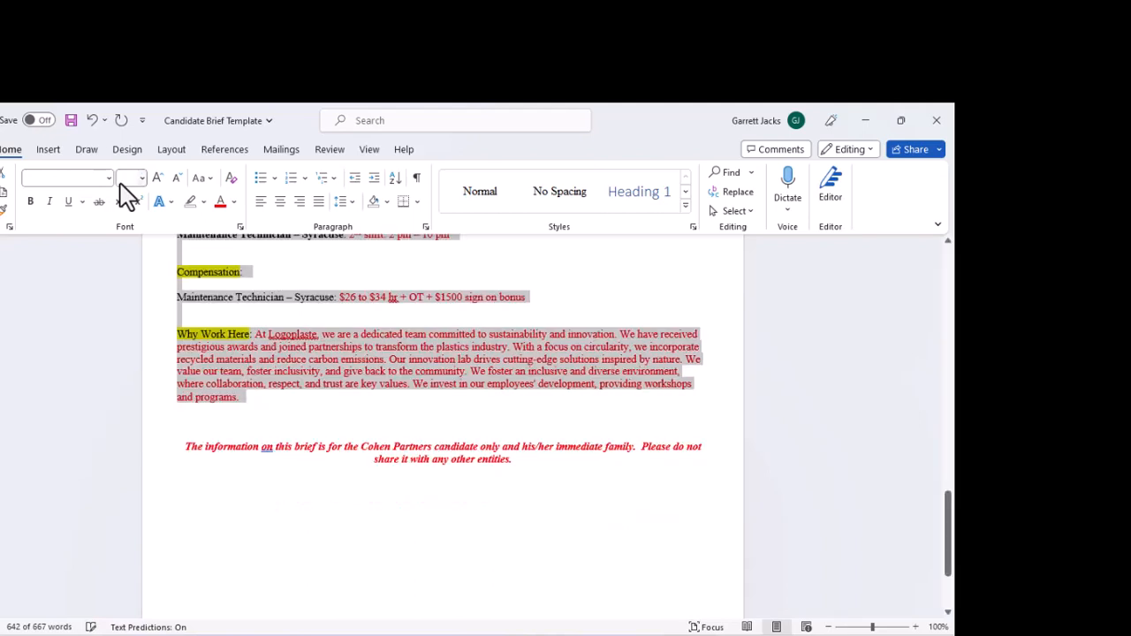
click(422, 429)
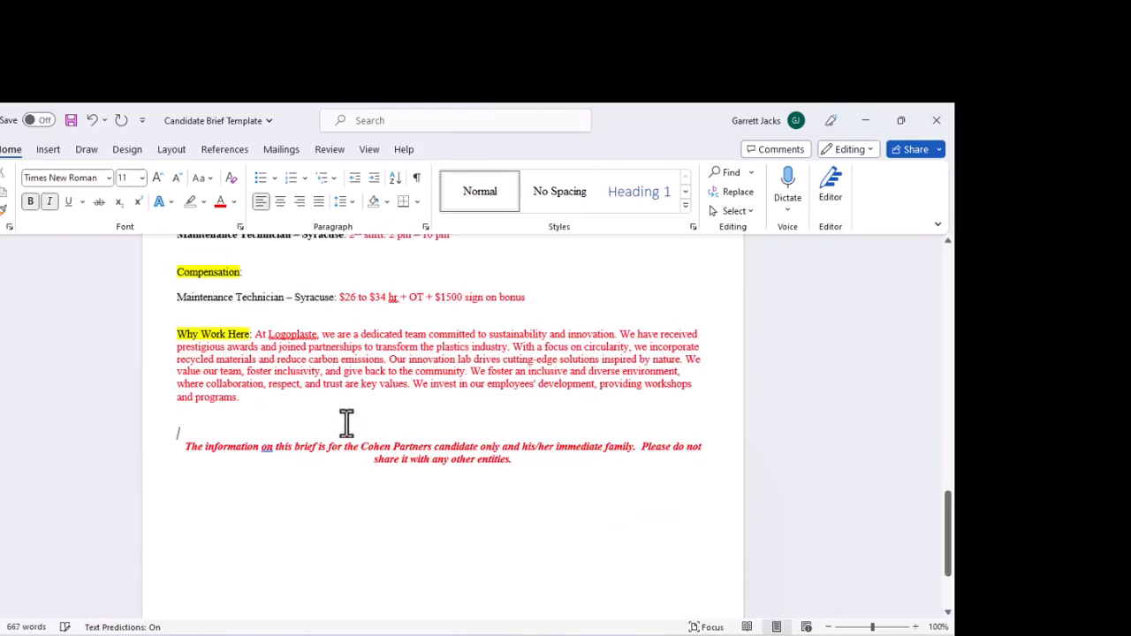
Change the red text of the Why Work Here paragraph and the Syracuse compensation amount to black
scroll(347, 422, up, 2)
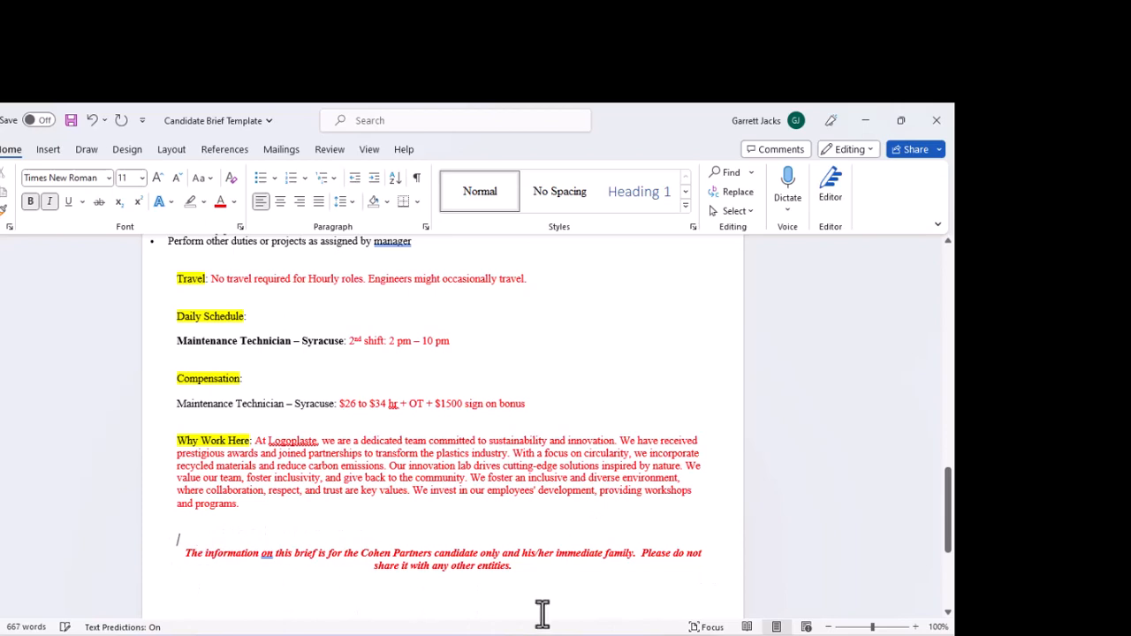
drag(256, 442, 310, 503)
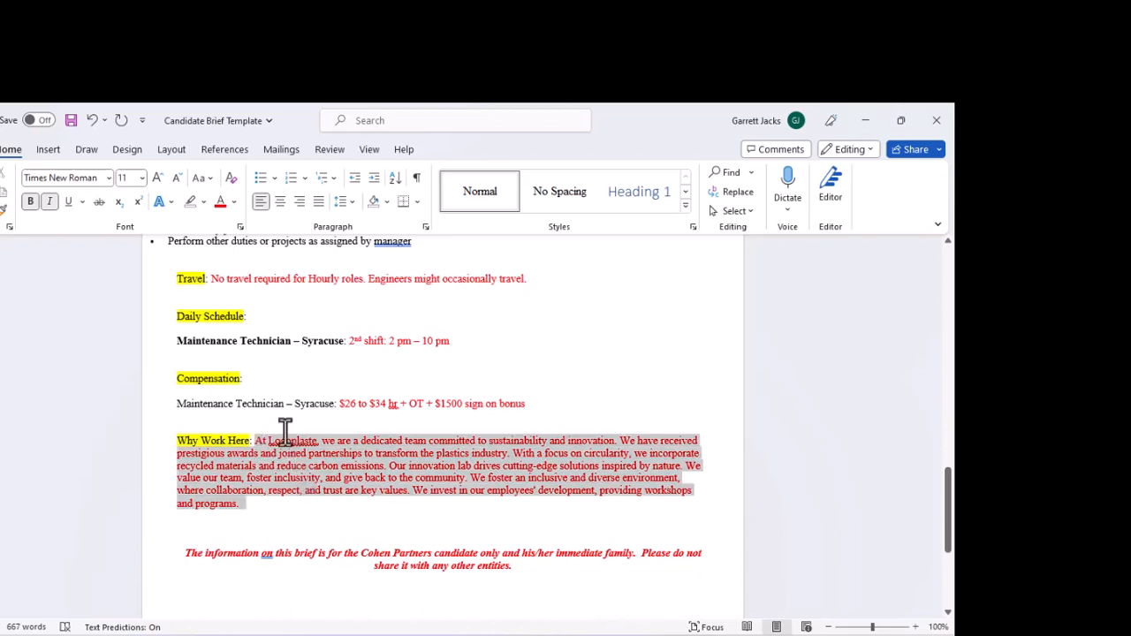
click(235, 202)
click(235, 223)
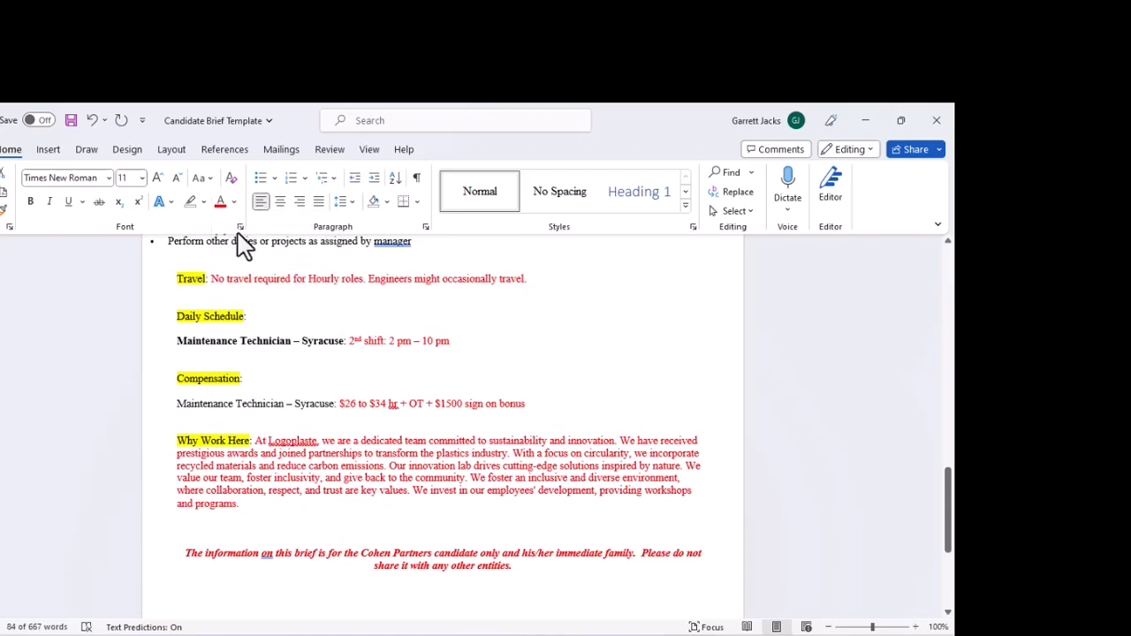
click(282, 378)
mouse_move(525, 404)
mouse_down()
mouse_move(343, 404)
mouse_move(525, 404)
mouse_up()
click(220, 204)
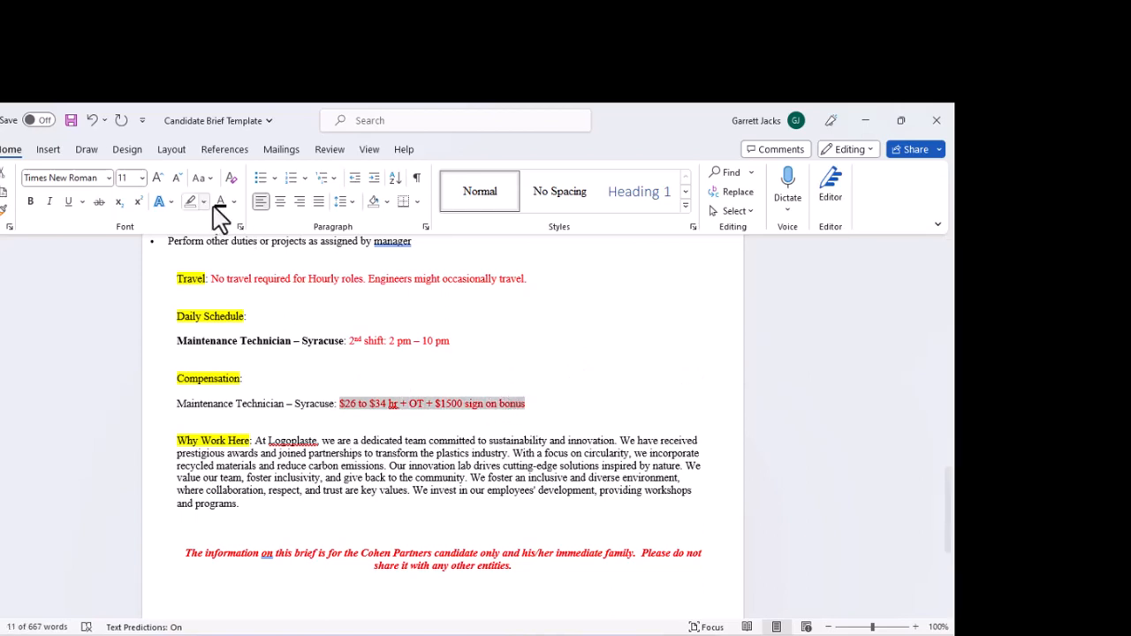
Change the red text of the Syracuse shift hours under Daily Schedule and the Travel answer to black
drag(450, 342, 351, 344)
click(219, 206)
scroll(287, 298, up, 1)
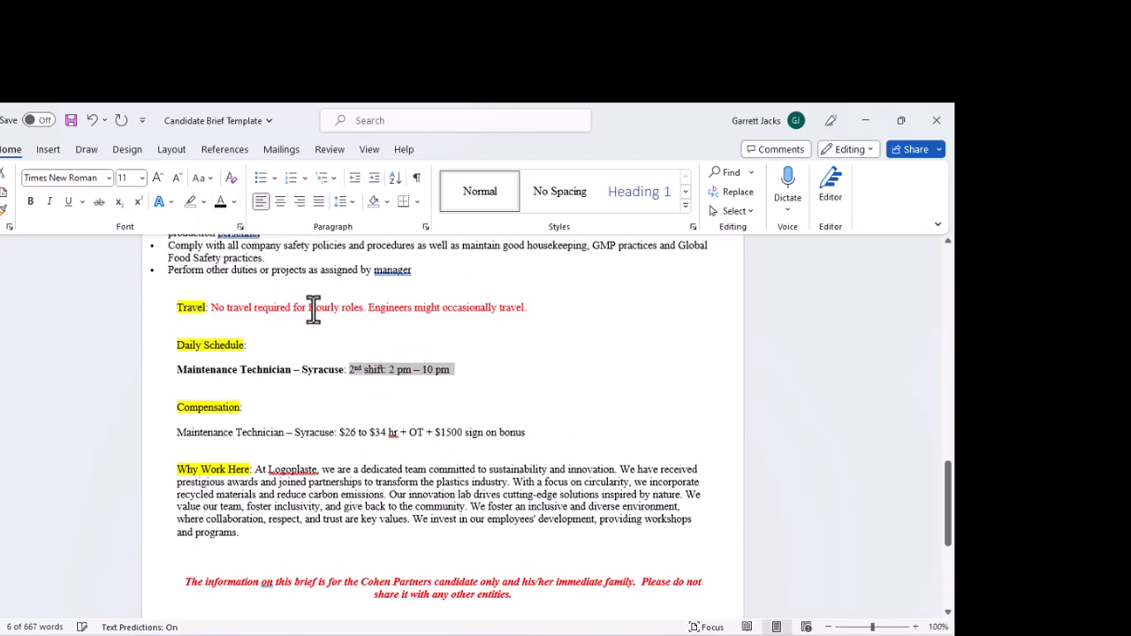
drag(486, 315, 212, 314)
click(221, 205)
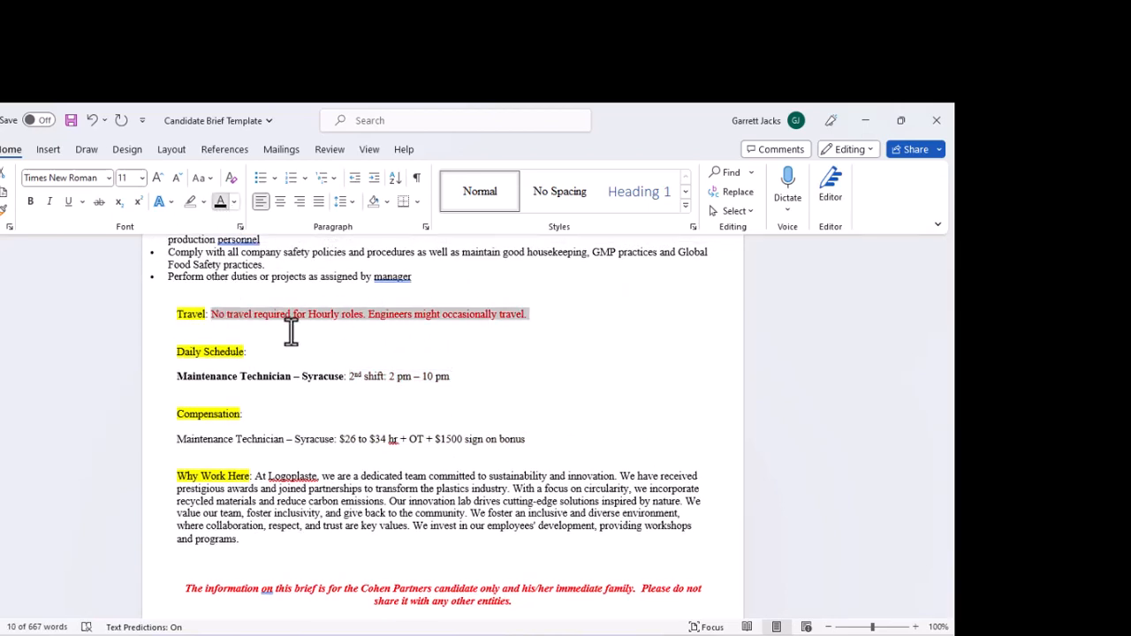
click(302, 341)
Review the brief from the company logo and description through the job duties to the Travel and Daily Schedule sections for consistent formatting
scroll(303, 351, up, 1)
scroll(302, 351, up, 12)
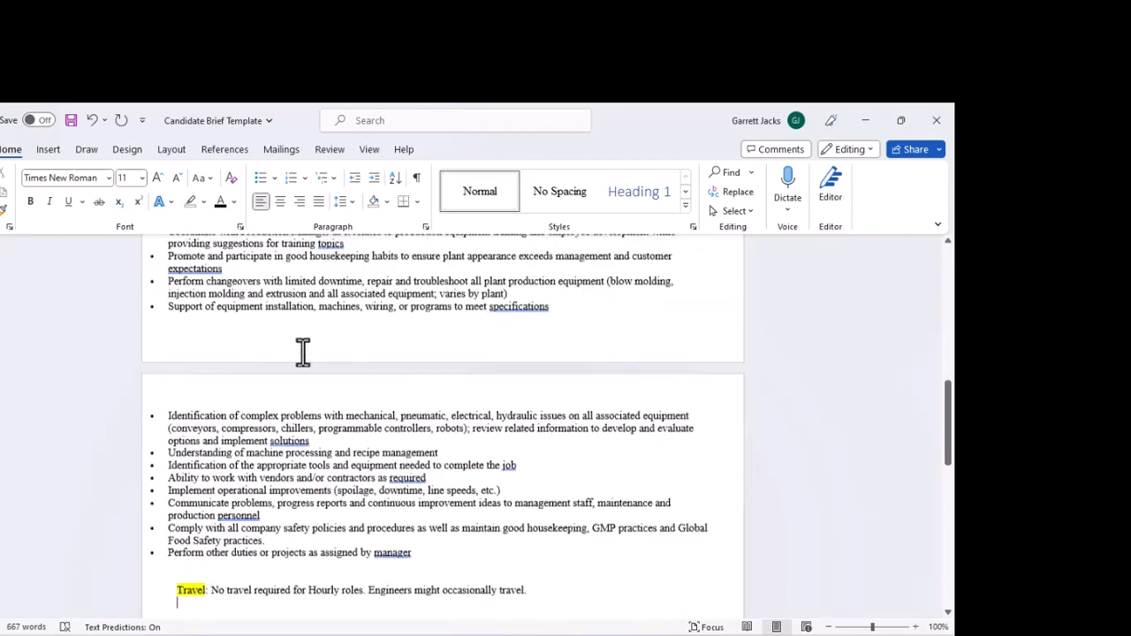
scroll(302, 352, up, 12)
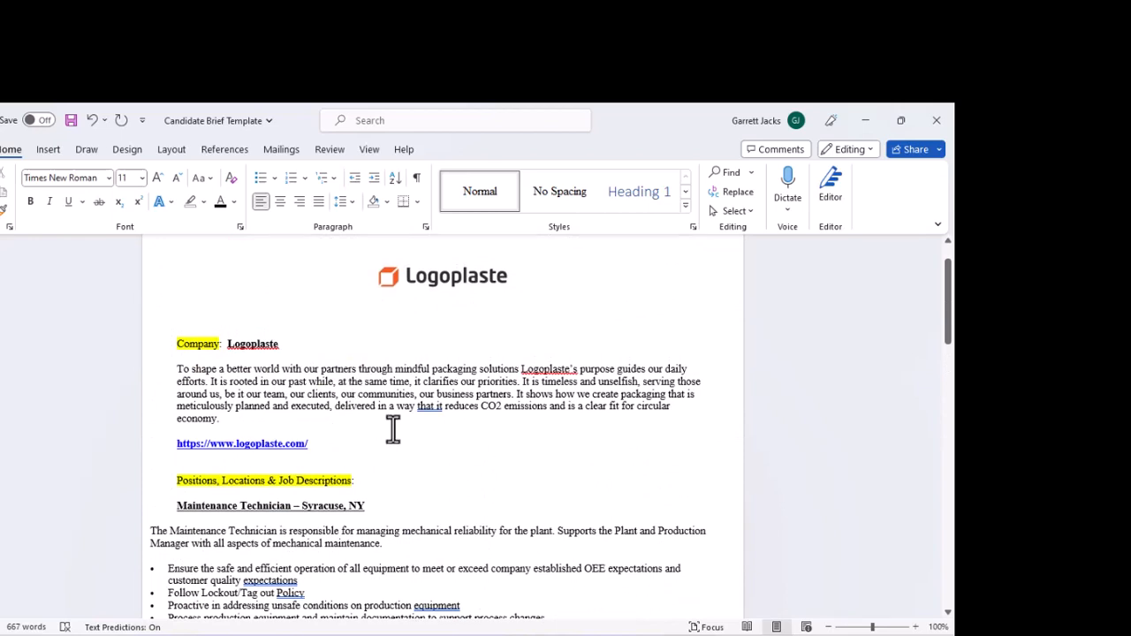
scroll(392, 429, up, 1)
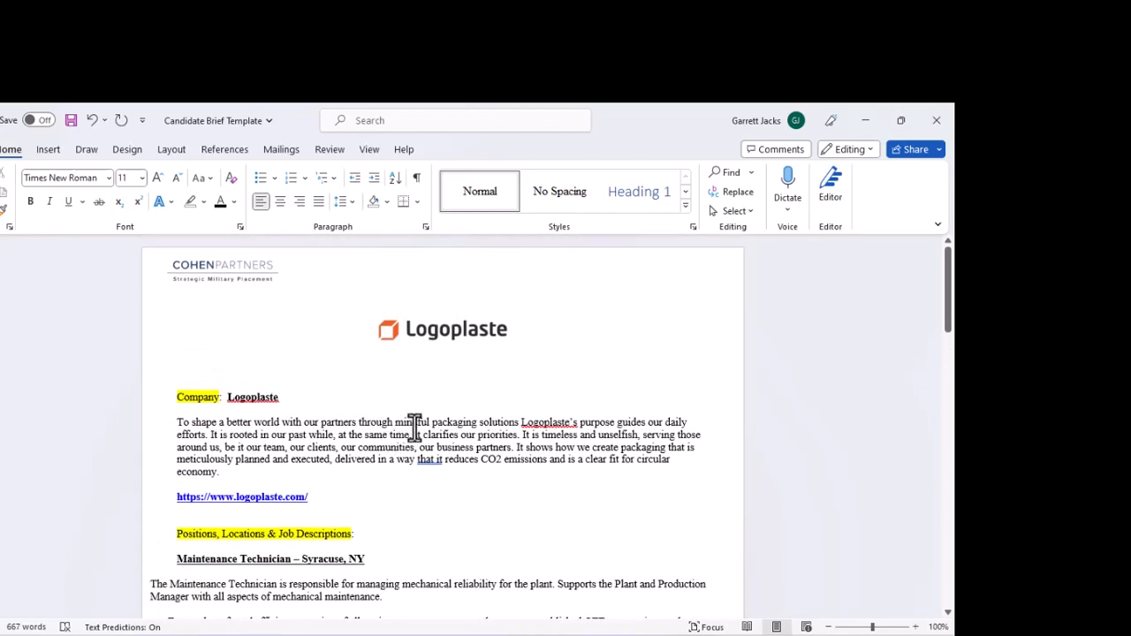
scroll(265, 372, down, 3)
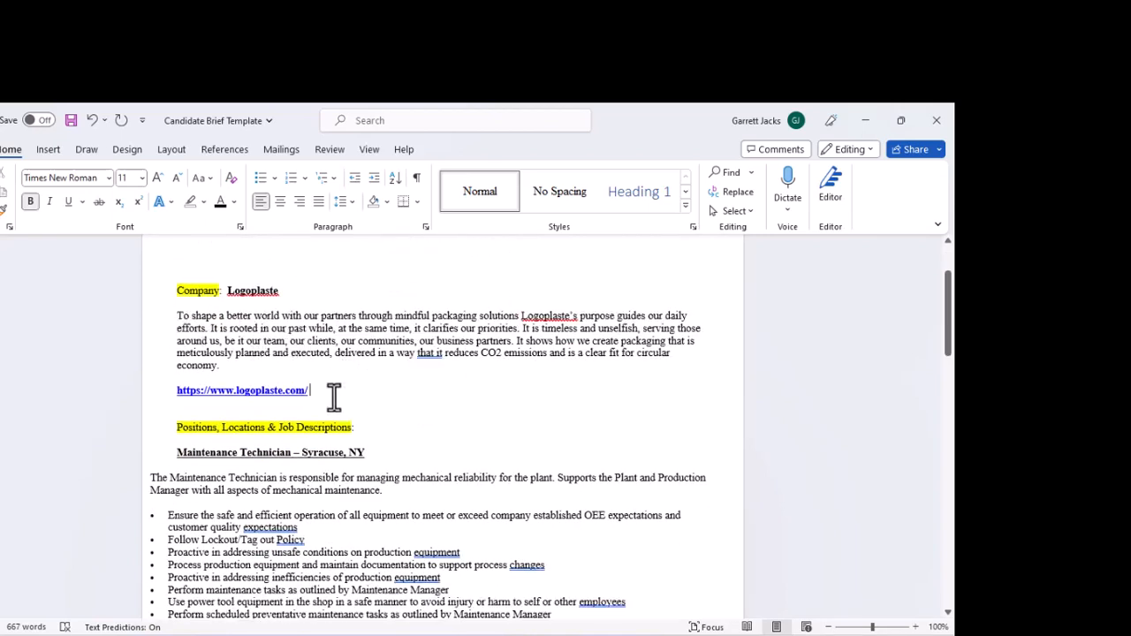
scroll(358, 398, down, 1)
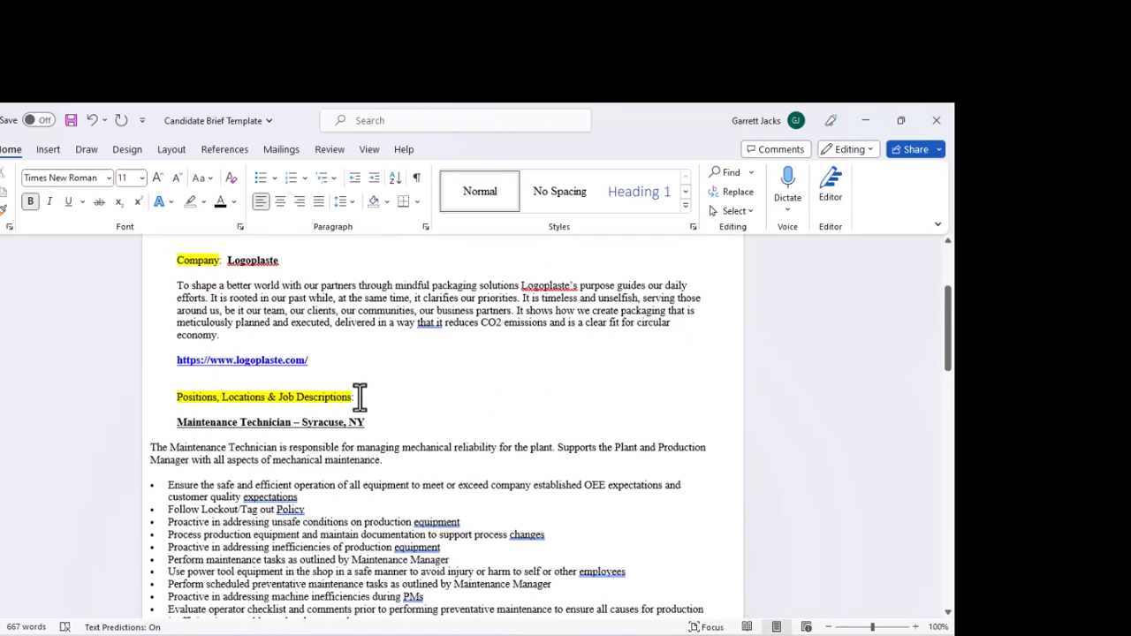
scroll(359, 398, down, 3)
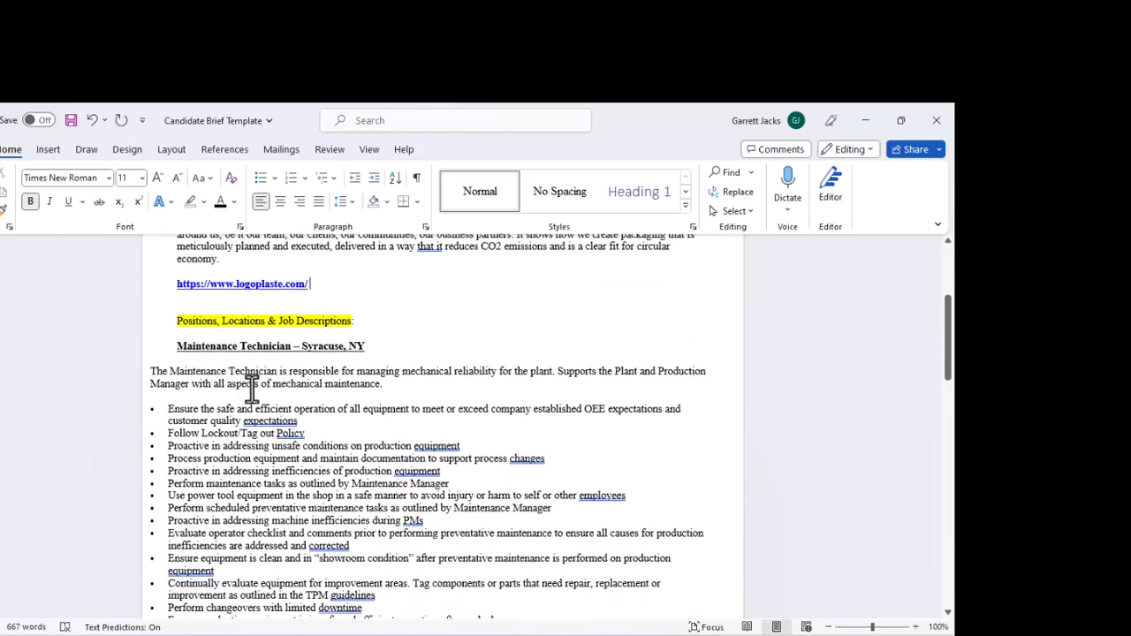
scroll(252, 386, down, 1)
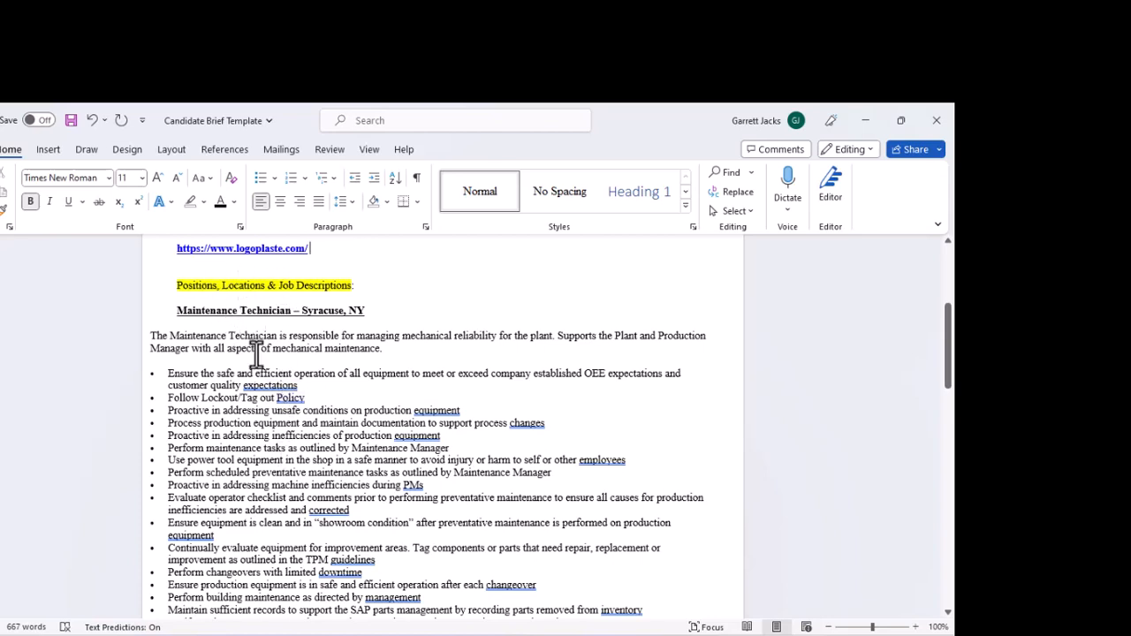
scroll(256, 353, down, 1)
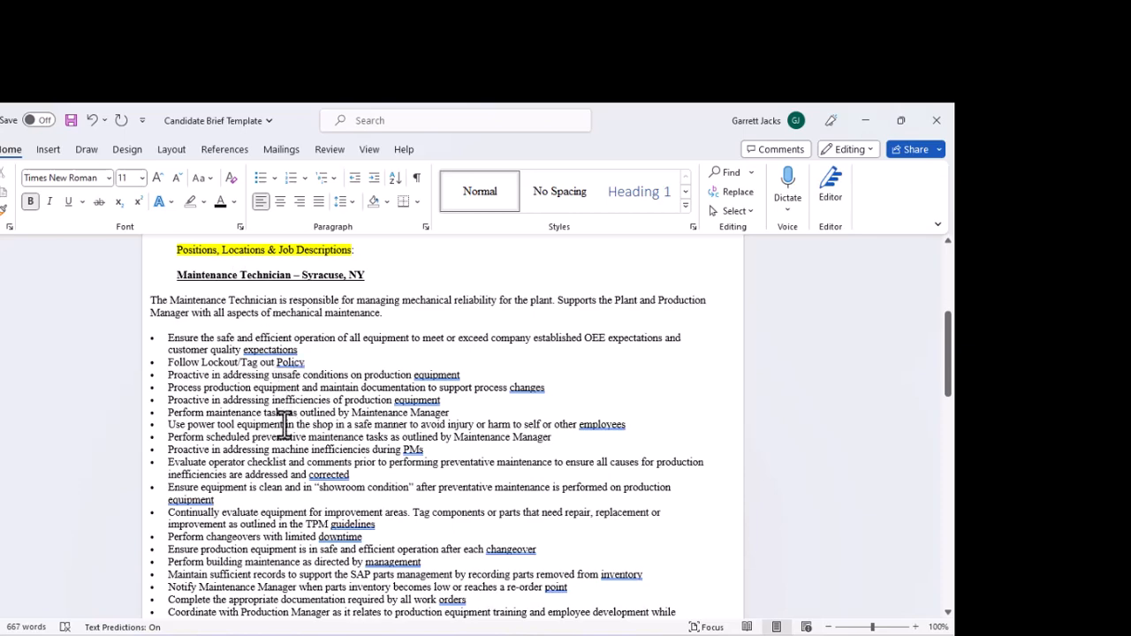
scroll(281, 431, down, 12)
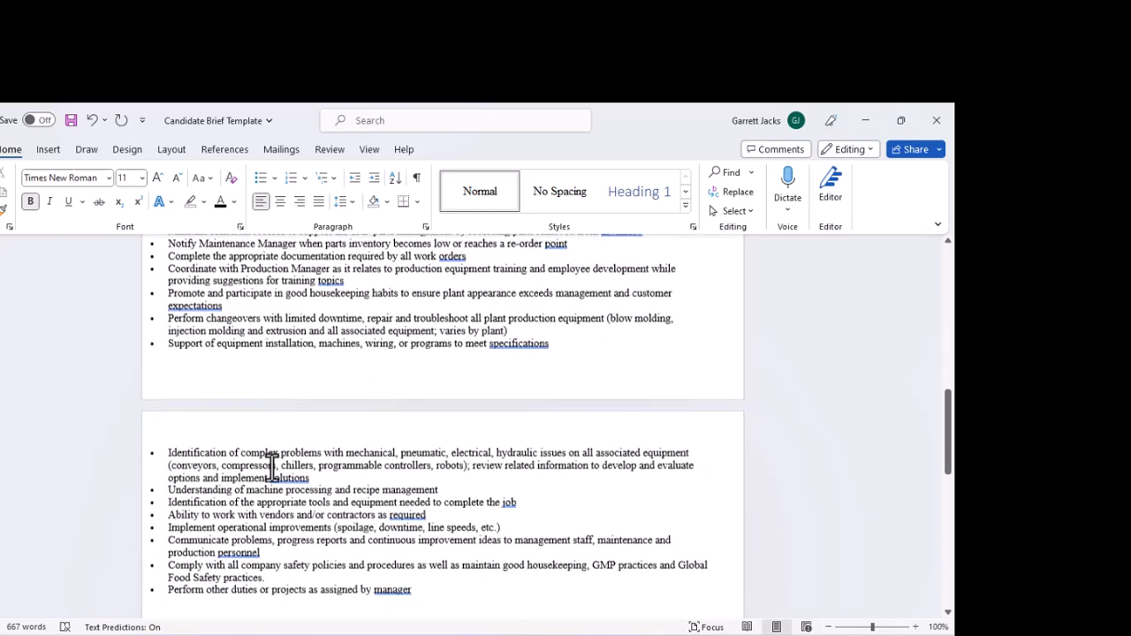
scroll(222, 436, down, 1)
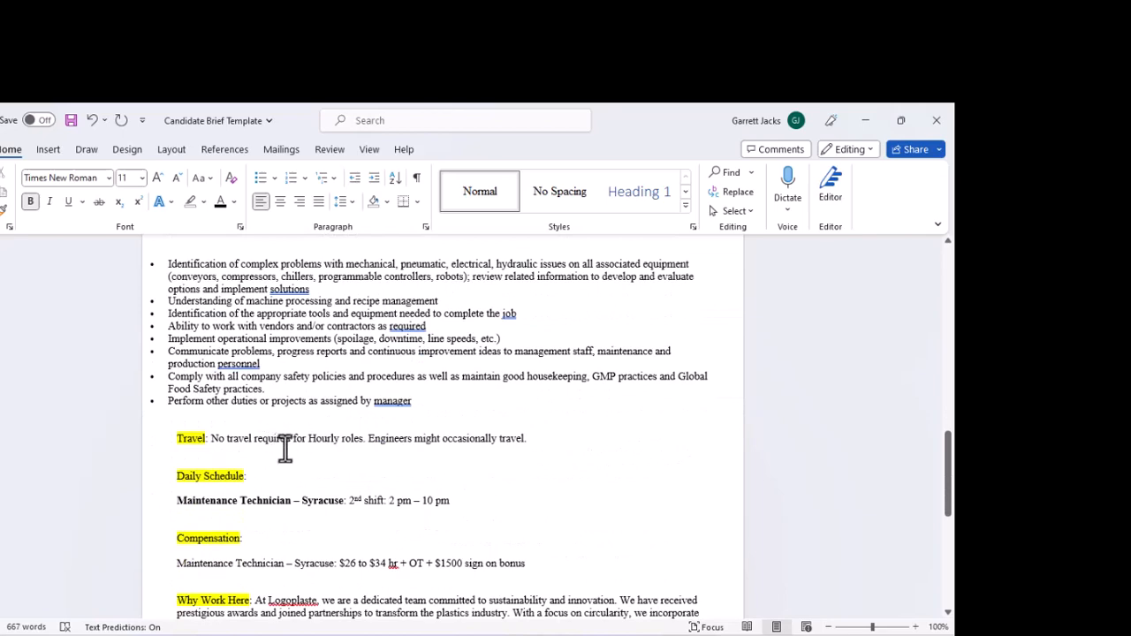
scroll(285, 442, down, 1)
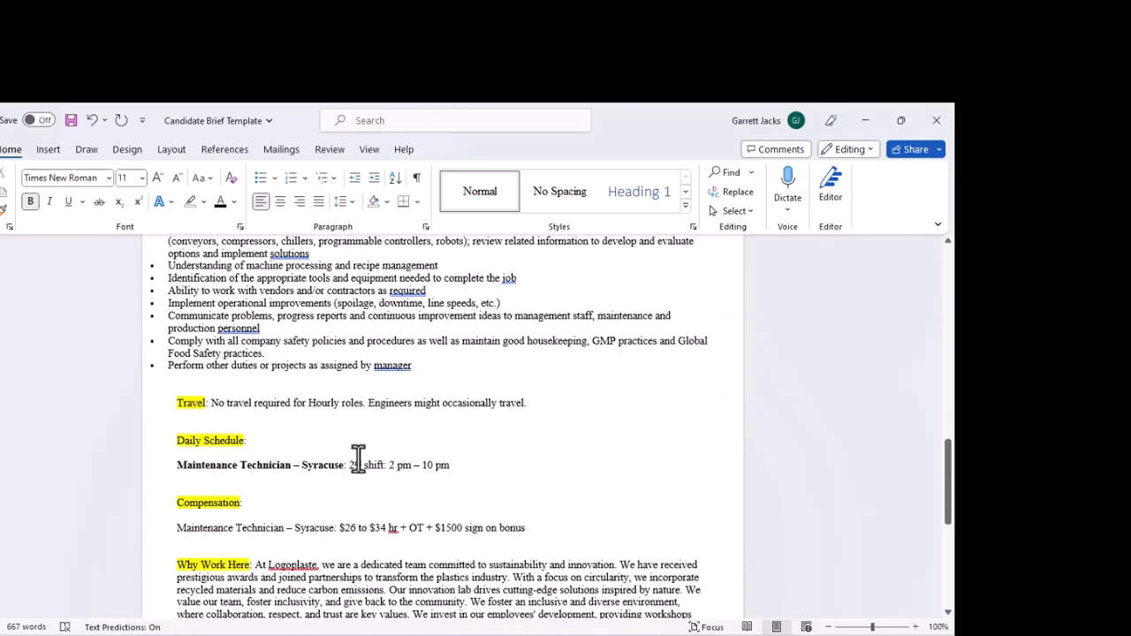
Make the "Maintenance Technician – Syracuse" label under Compensation bold
scroll(272, 446, down, 1)
scroll(269, 455, down, 1)
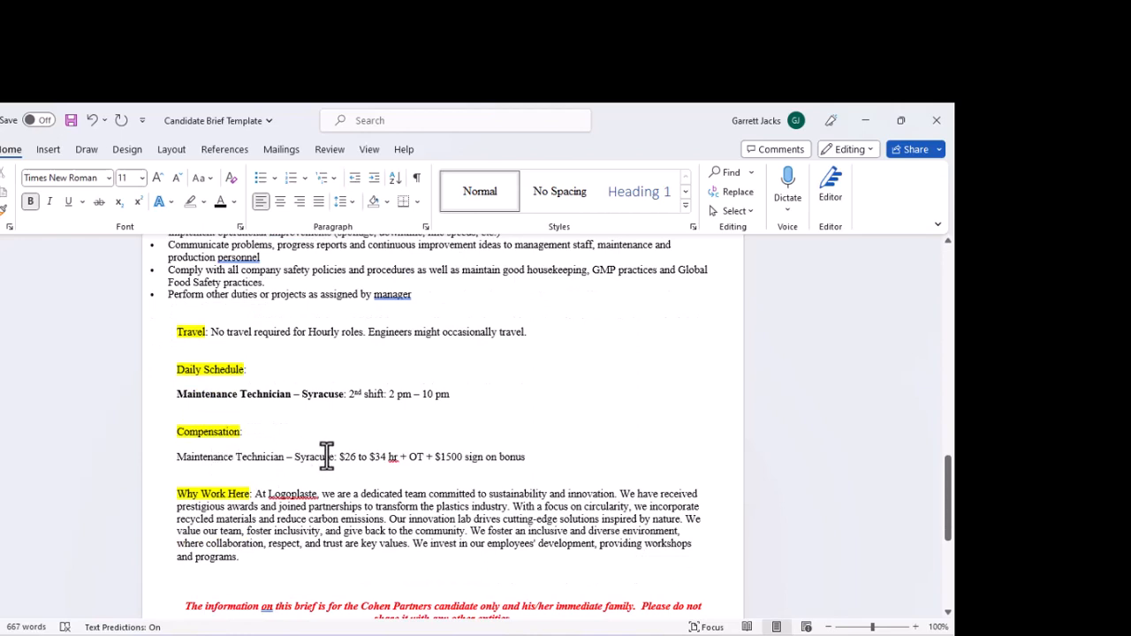
drag(332, 458, 181, 457)
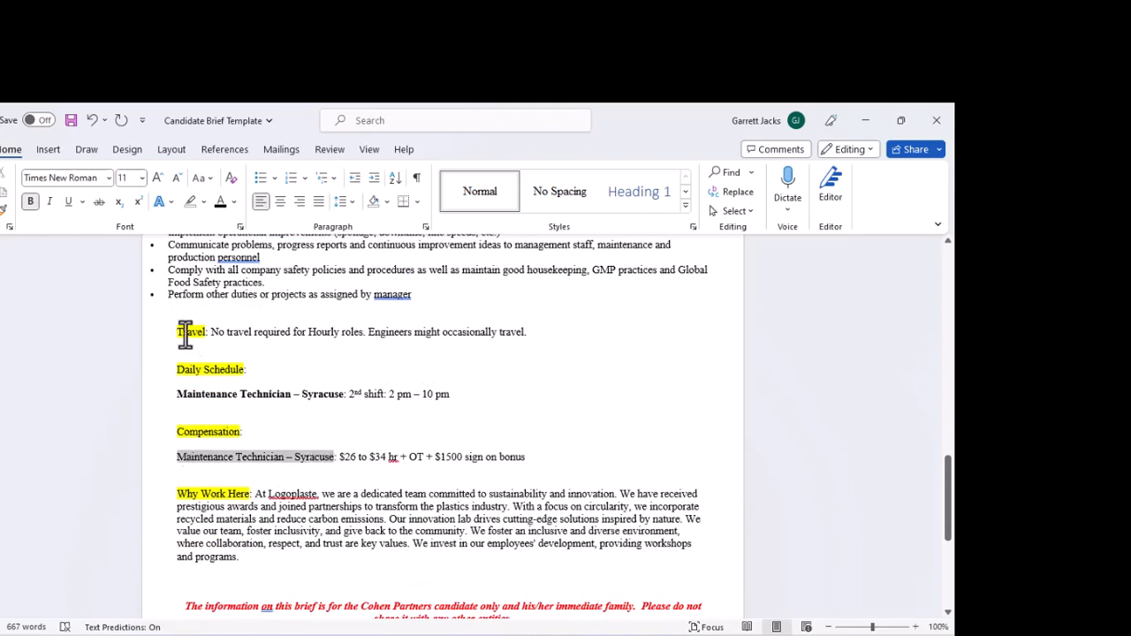
click(30, 201)
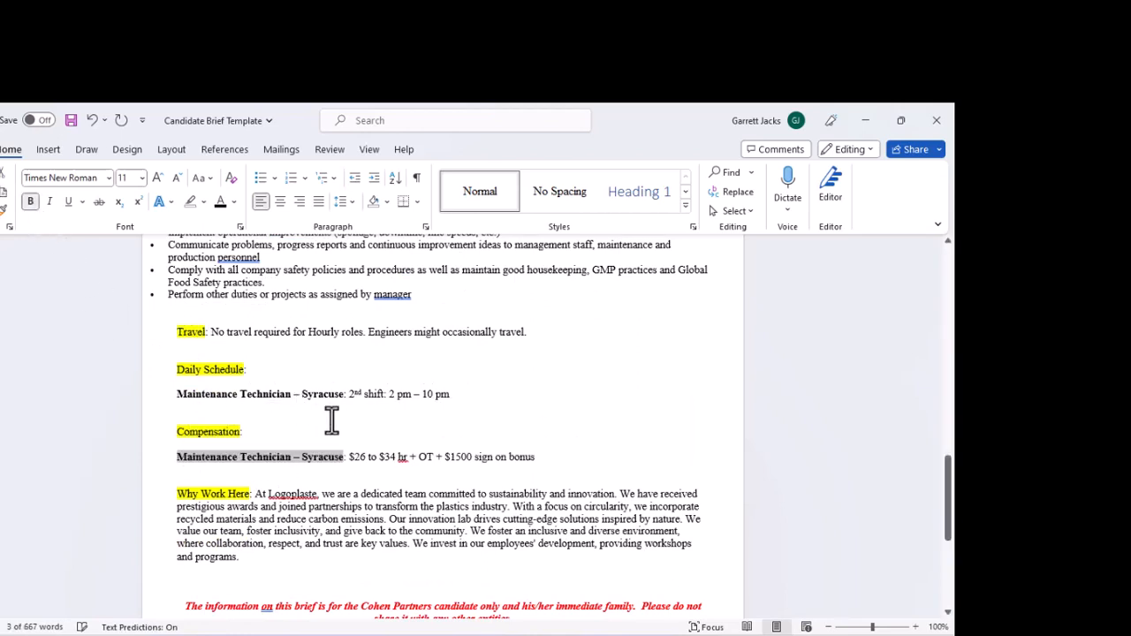
click(316, 424)
scroll(323, 430, down, 2)
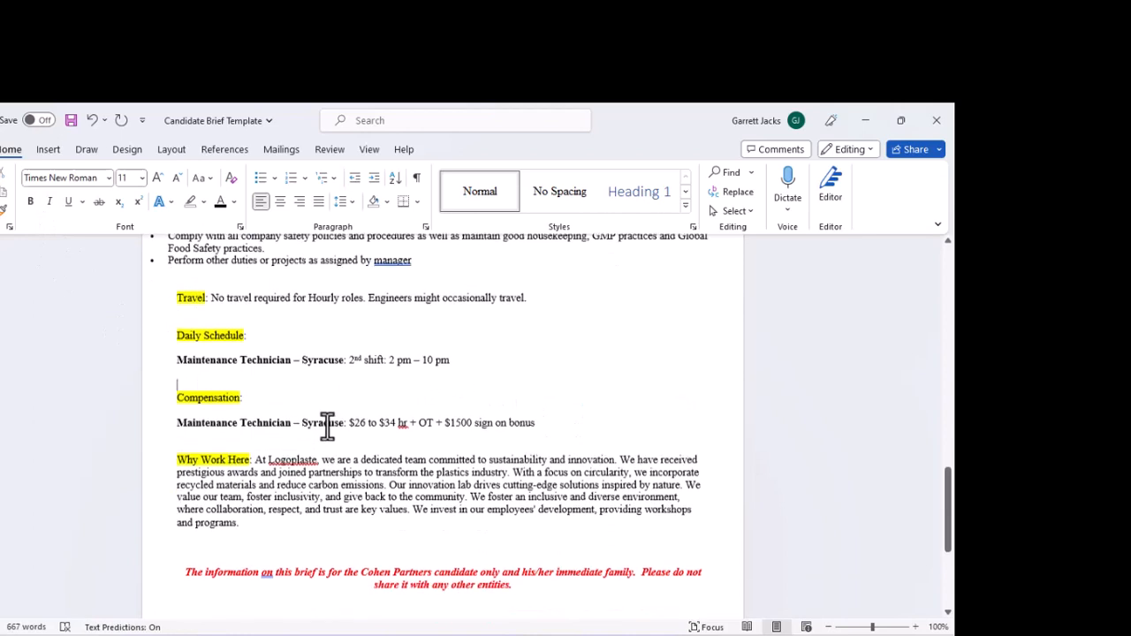
scroll(331, 482, down, 2)
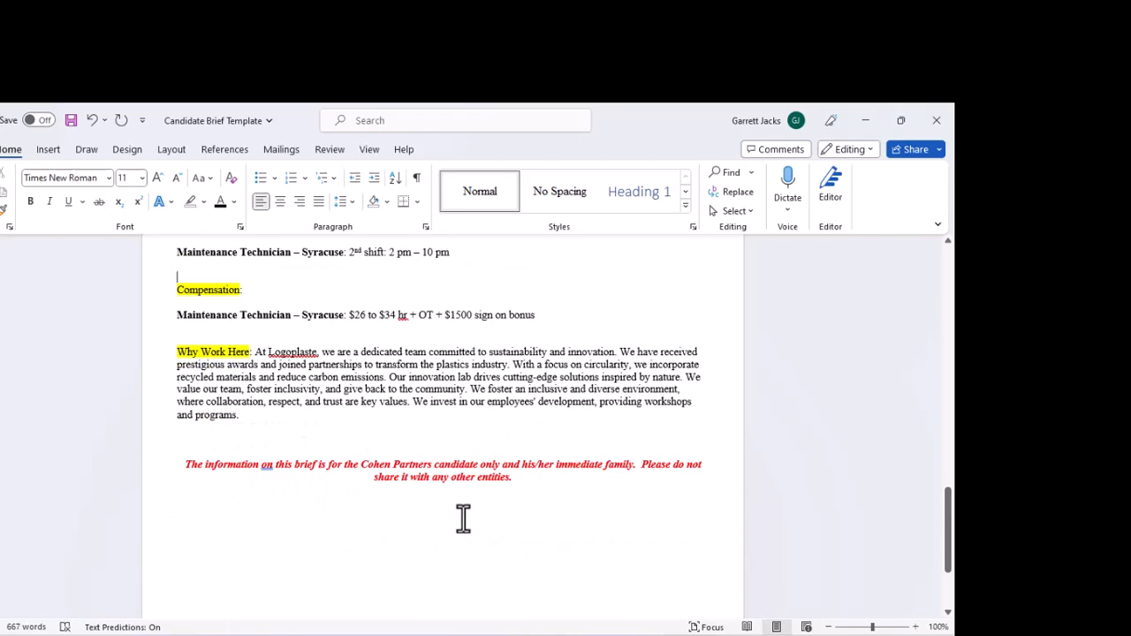
scroll(270, 500, down, 1)
scroll(280, 492, up, 2)
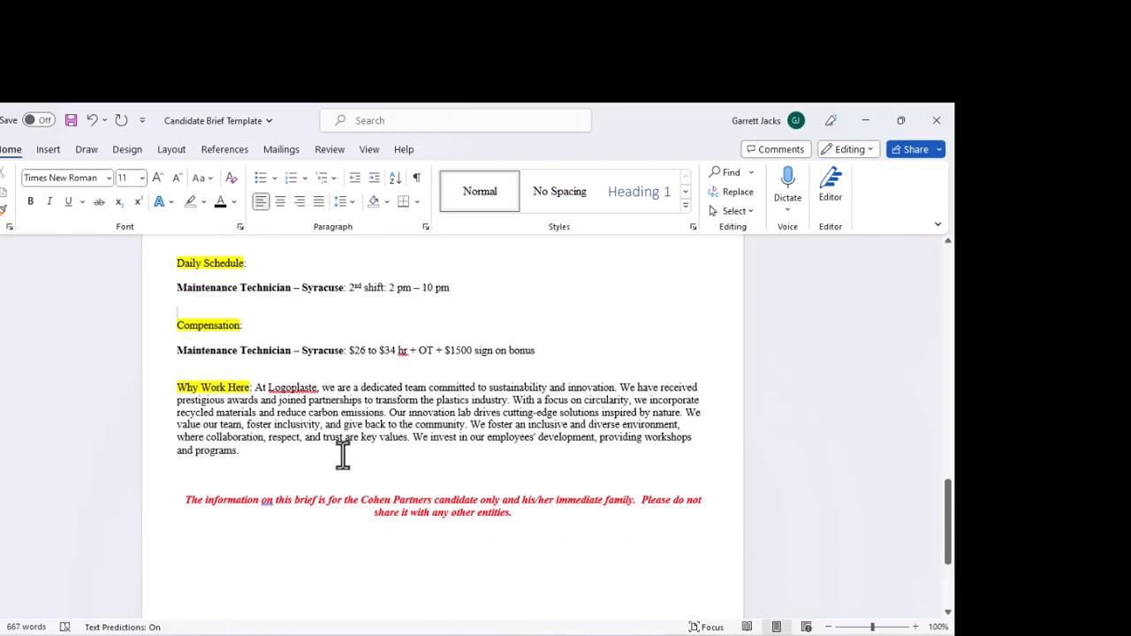